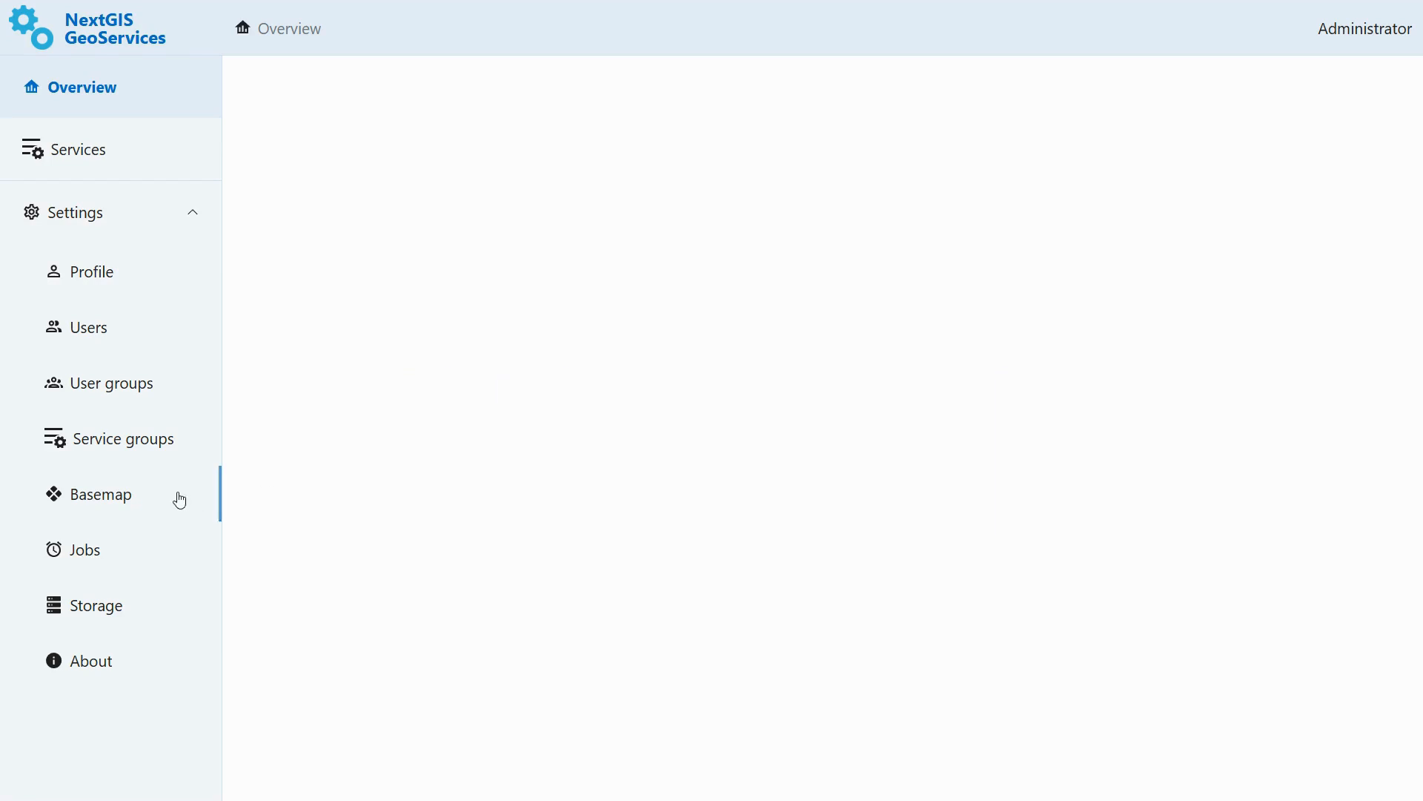
- Open the Basemap settings and start uploading an OSM PBF file
left_click(132, 503)
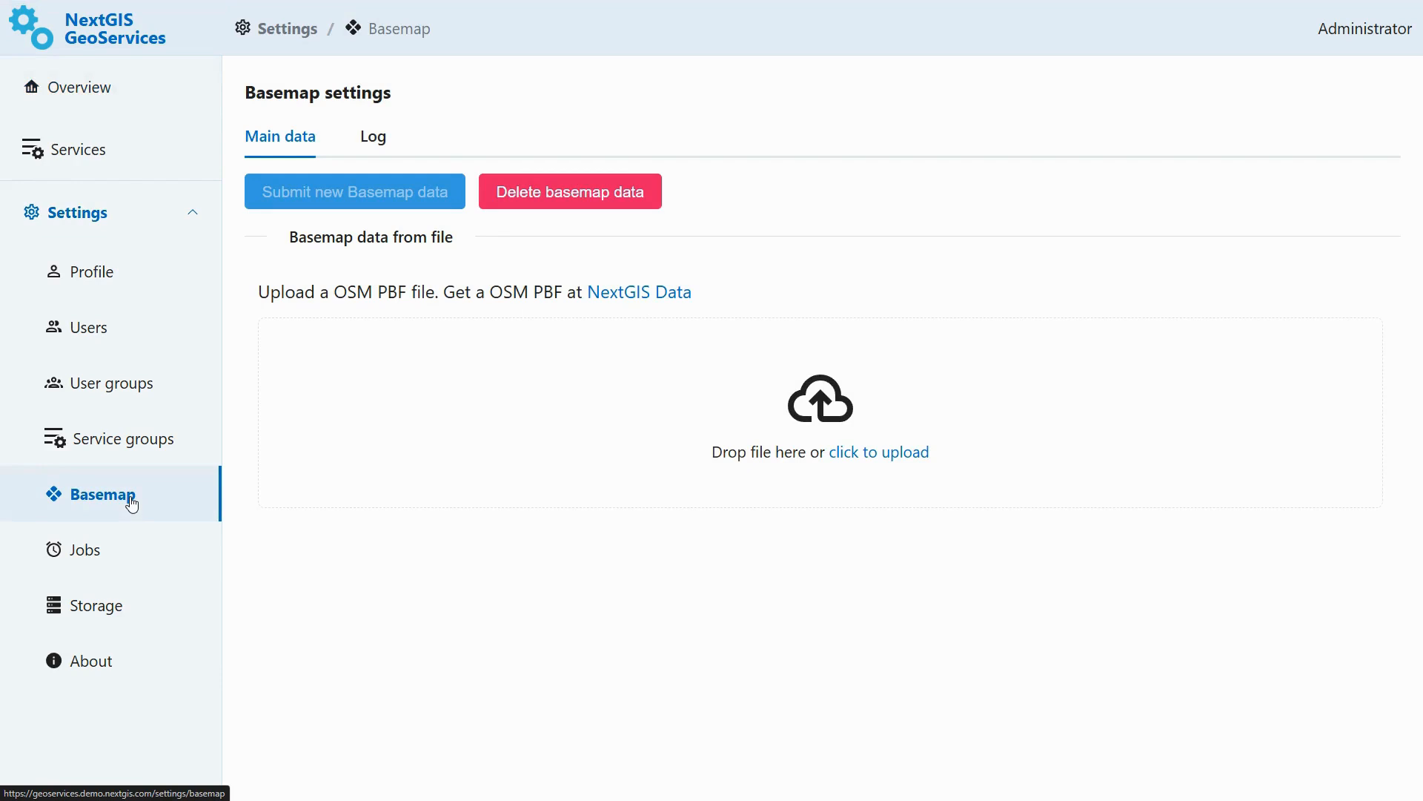
left_click(741, 434)
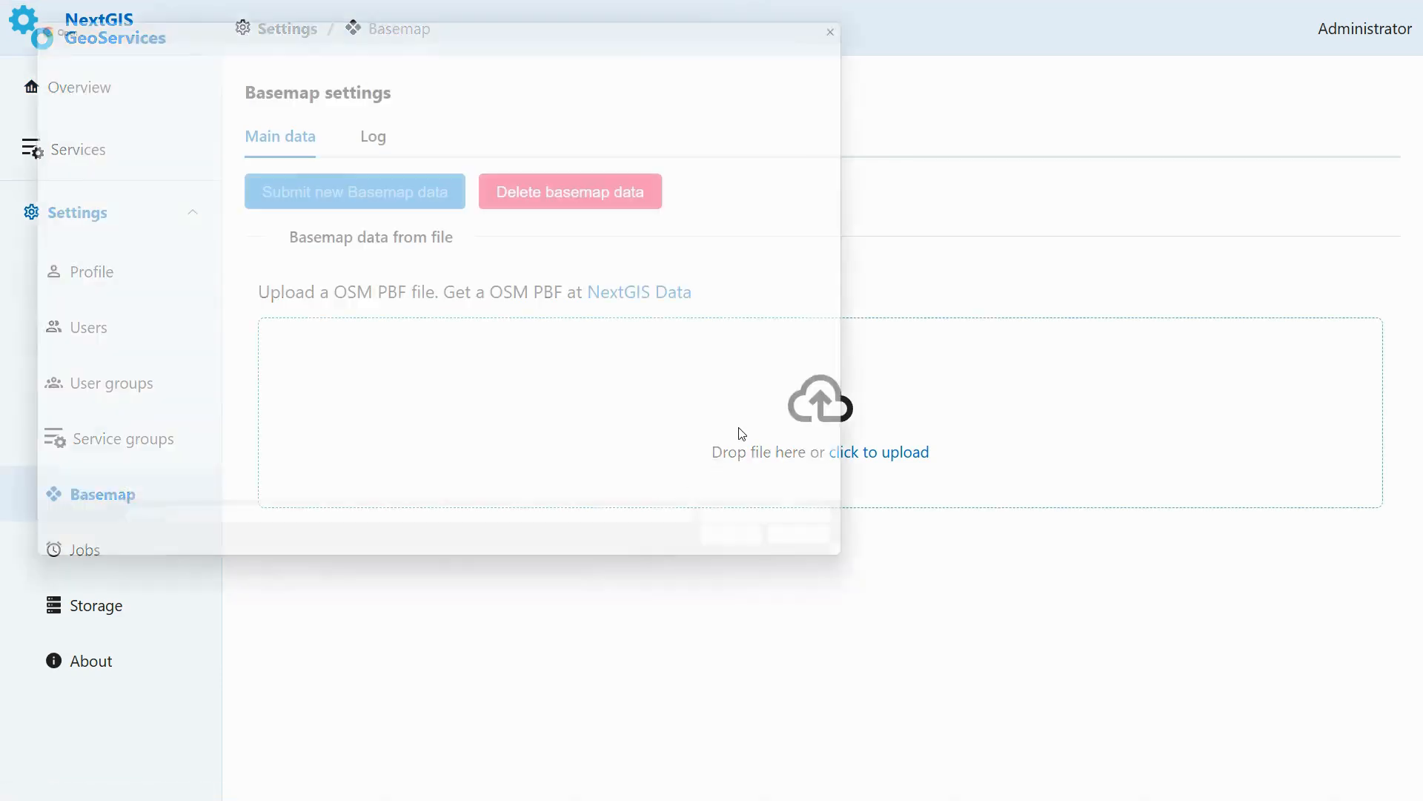
double_click(149, 120)
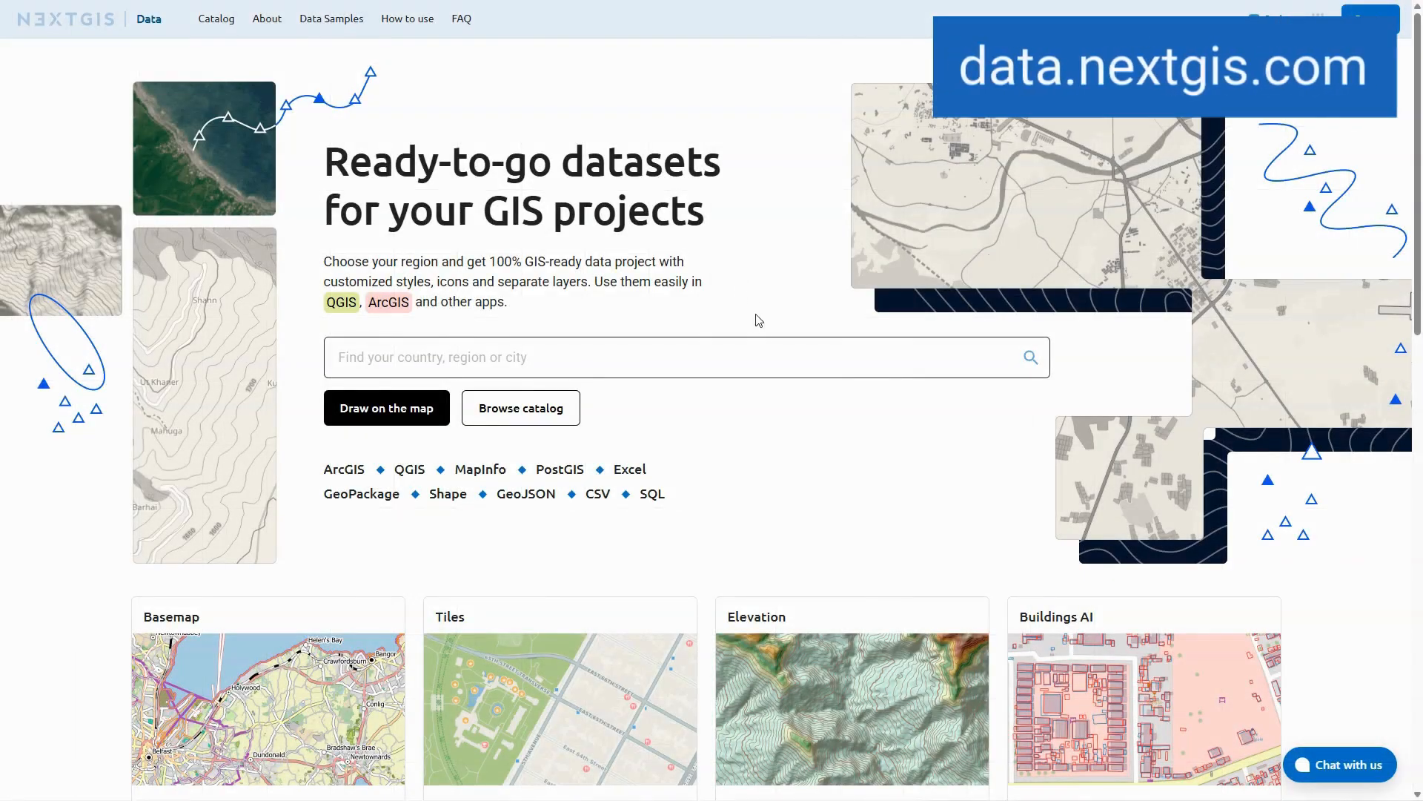
- On data.nextgis.com, search for Estonia and open its Basemap dataset page
left_click(645, 350)
type("Es")
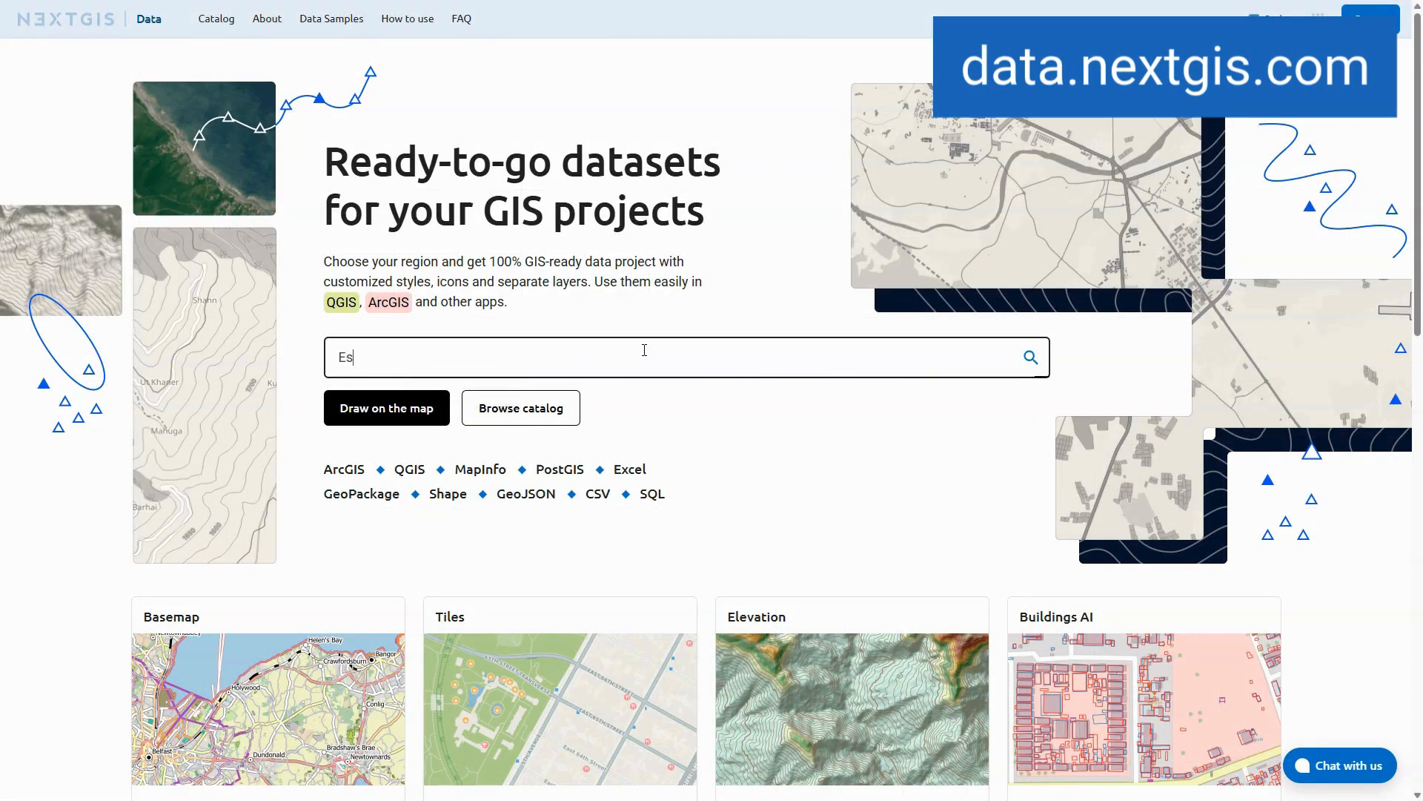
type("tonia")
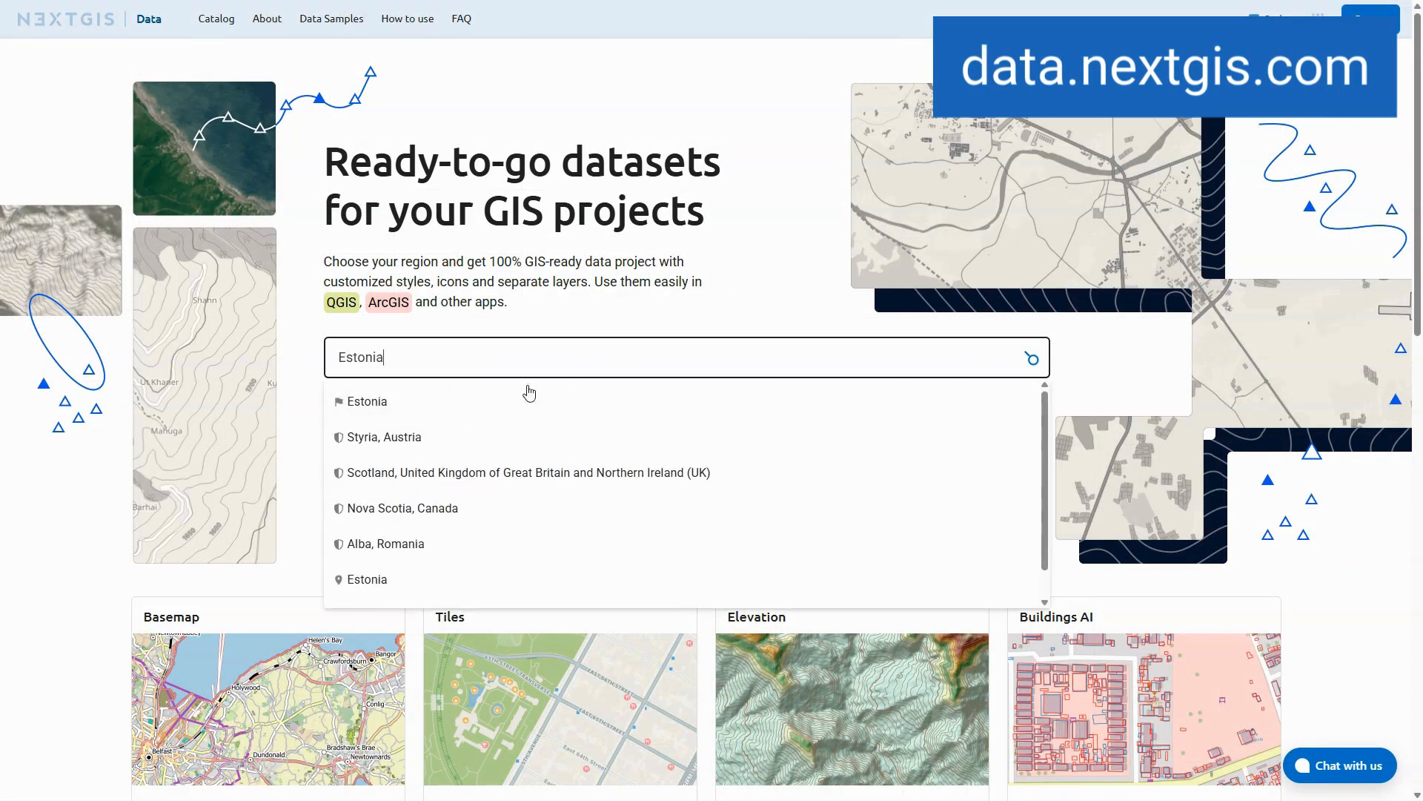
left_click(403, 410)
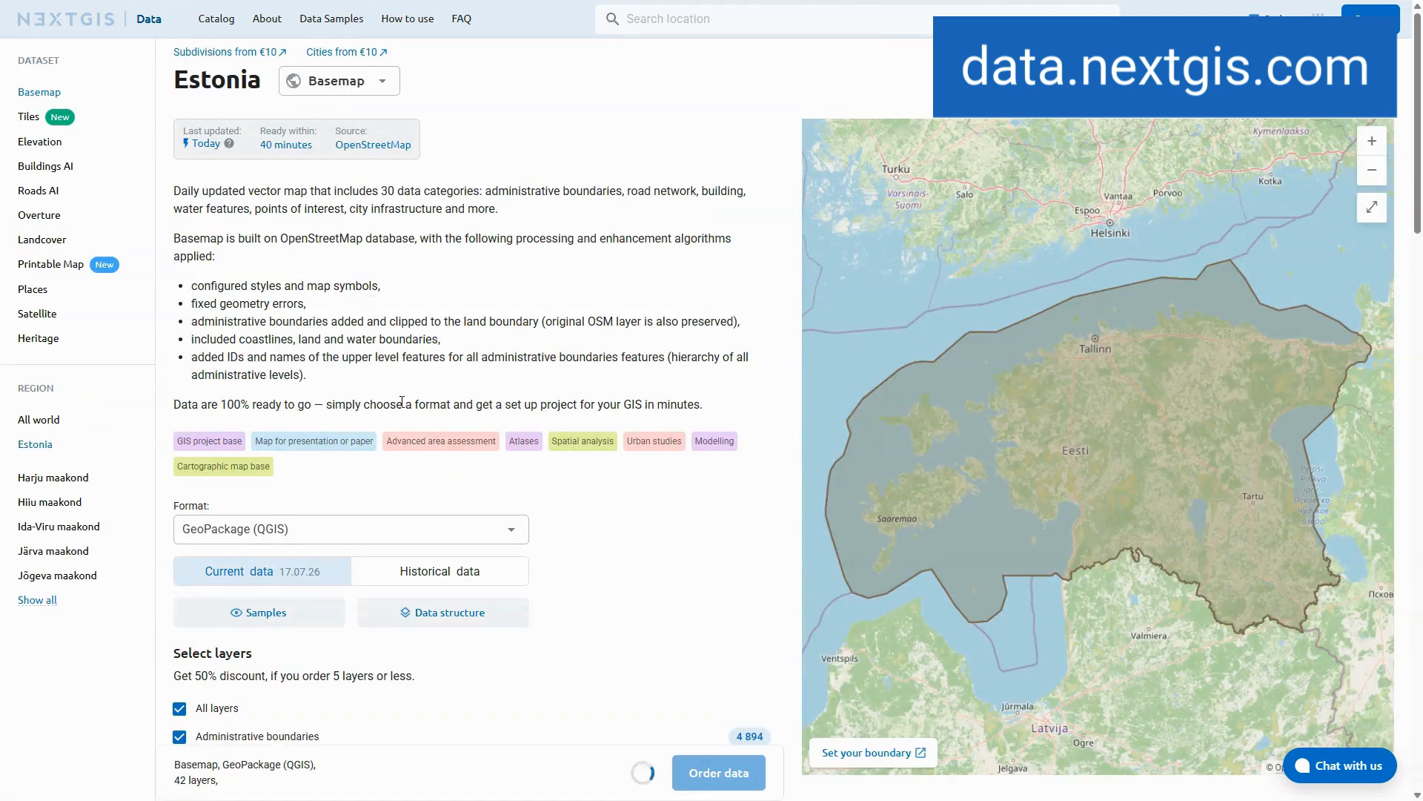
- Set the download format to PBF (OSM) and order the Estonia basemap data
scroll(1074, 469, "down", 1)
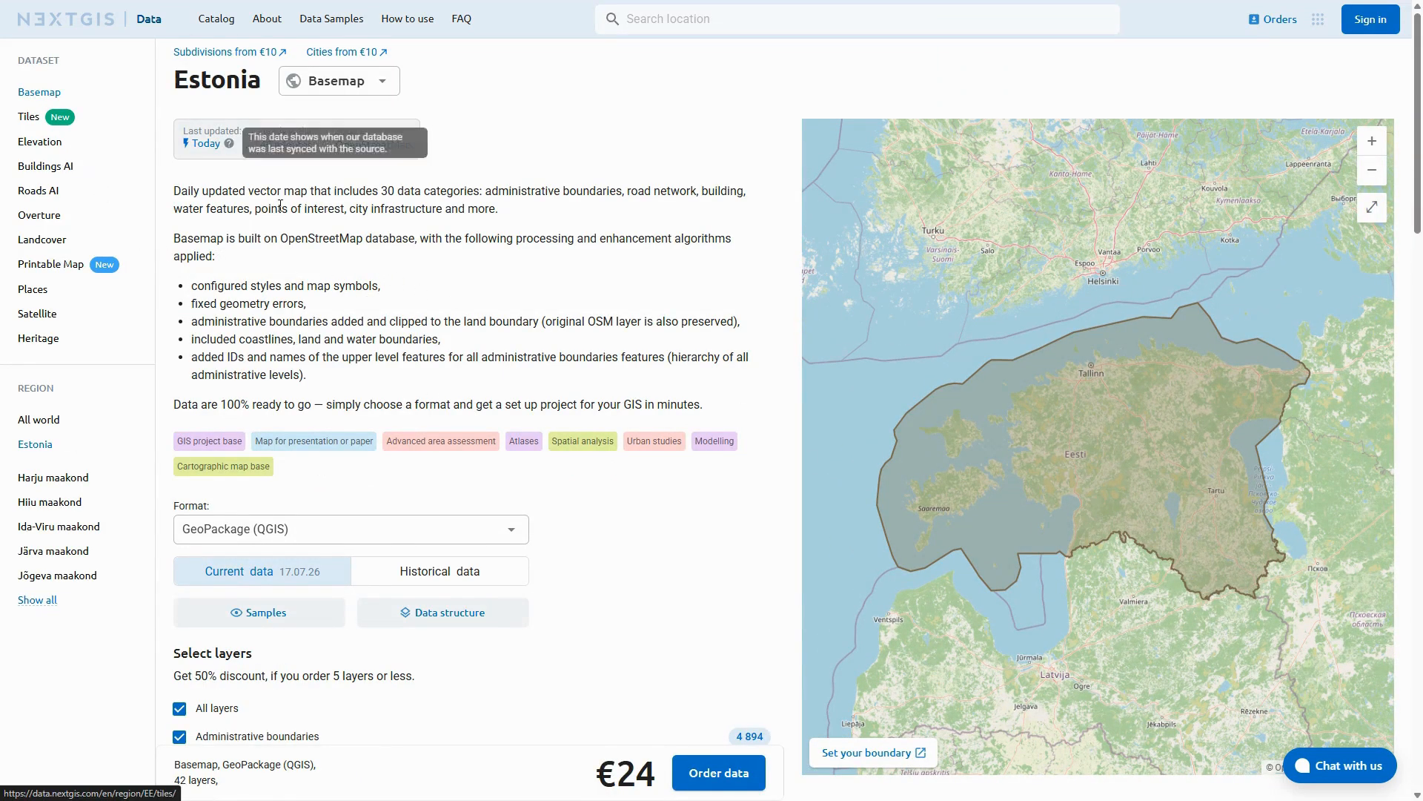
left_click(391, 531)
scroll(349, 630, "down", 5)
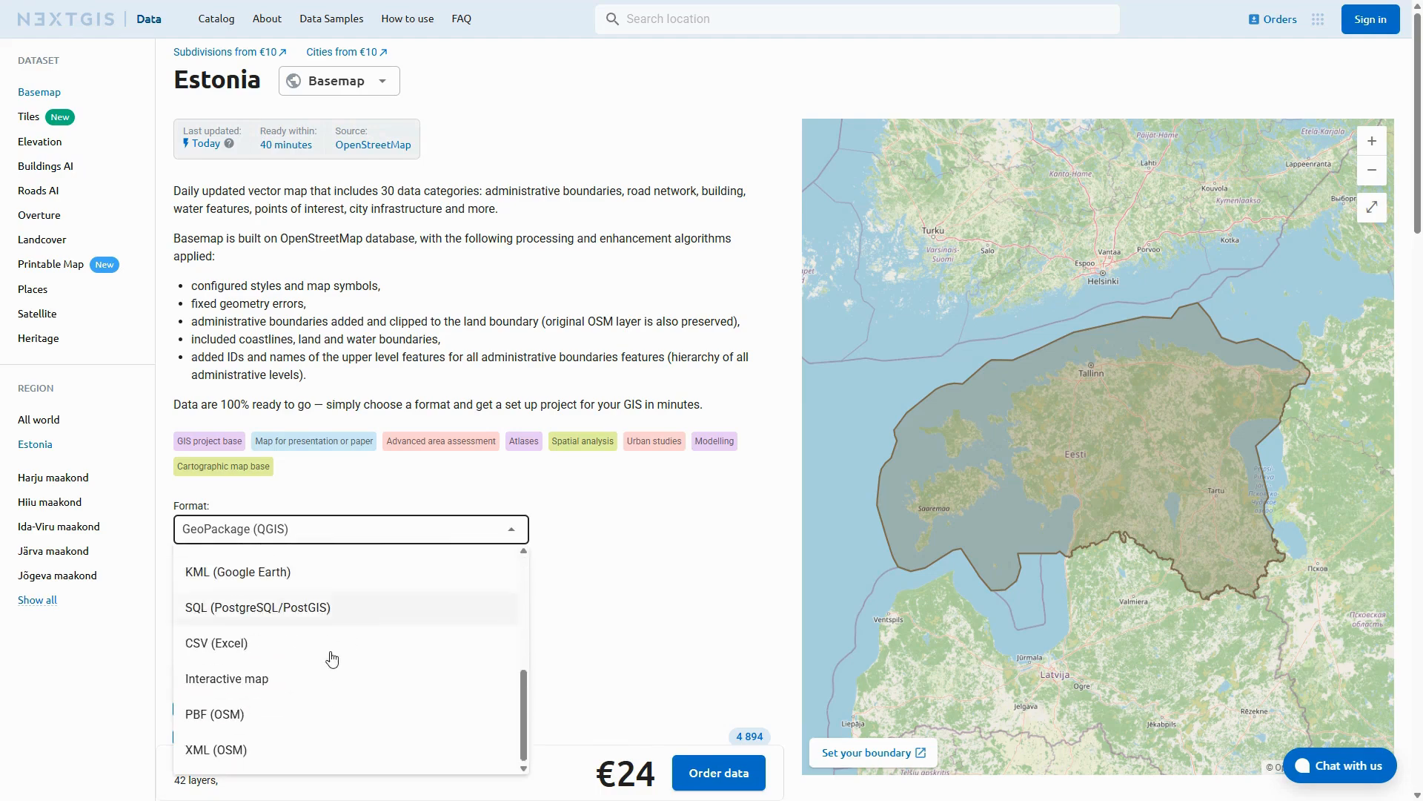
left_click(229, 721)
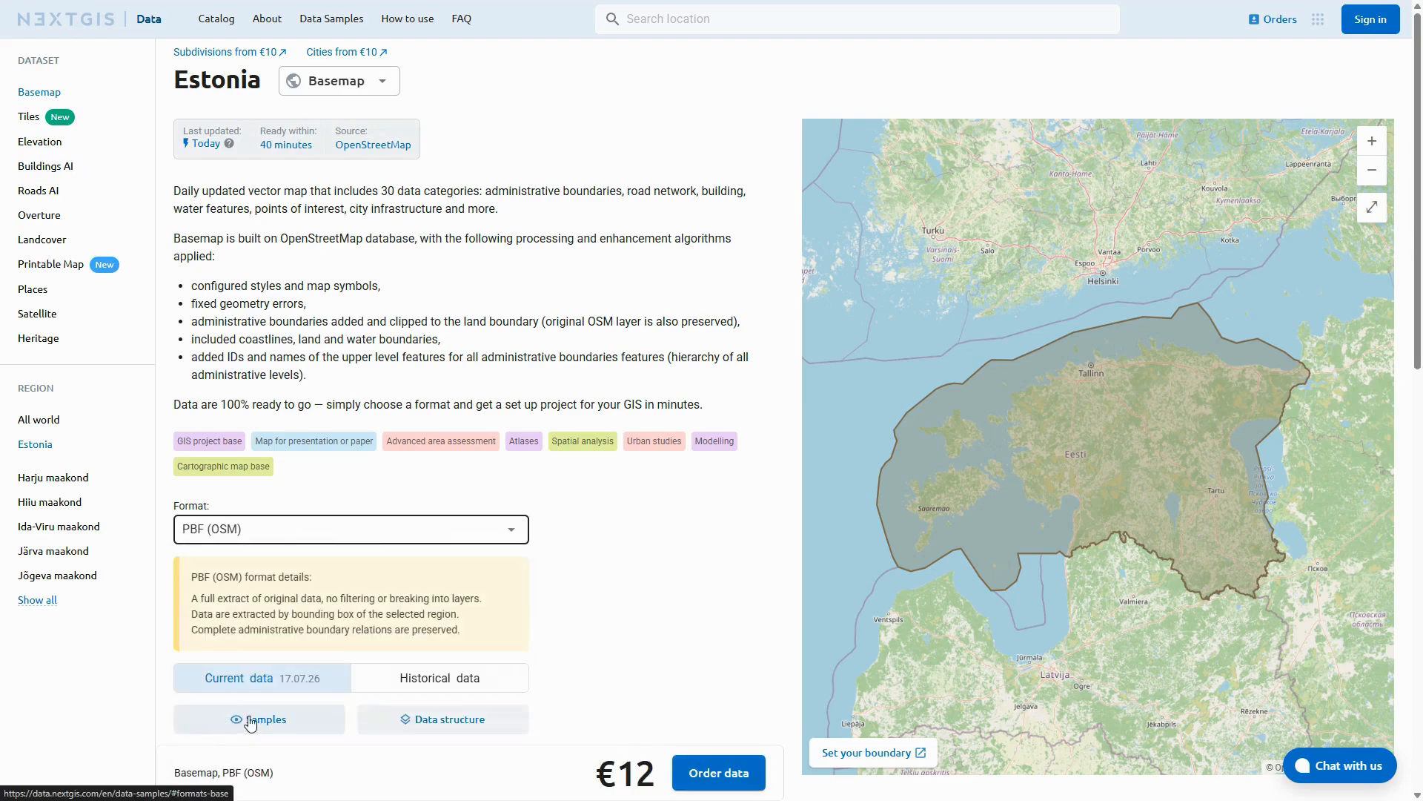
left_click(734, 775)
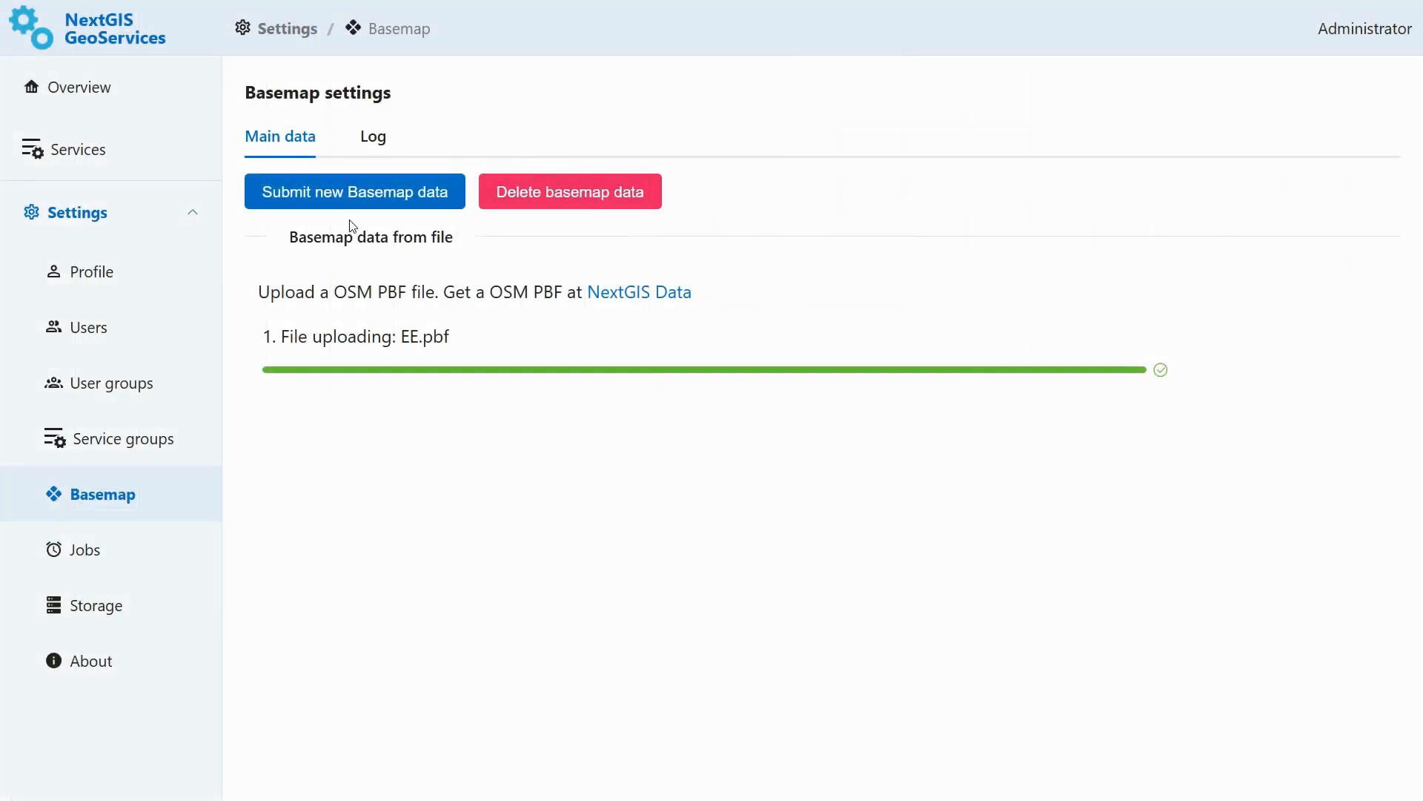
- Submit the uploaded EE.pbf as new basemap data and expand its import entry in the log
left_click(345, 198)
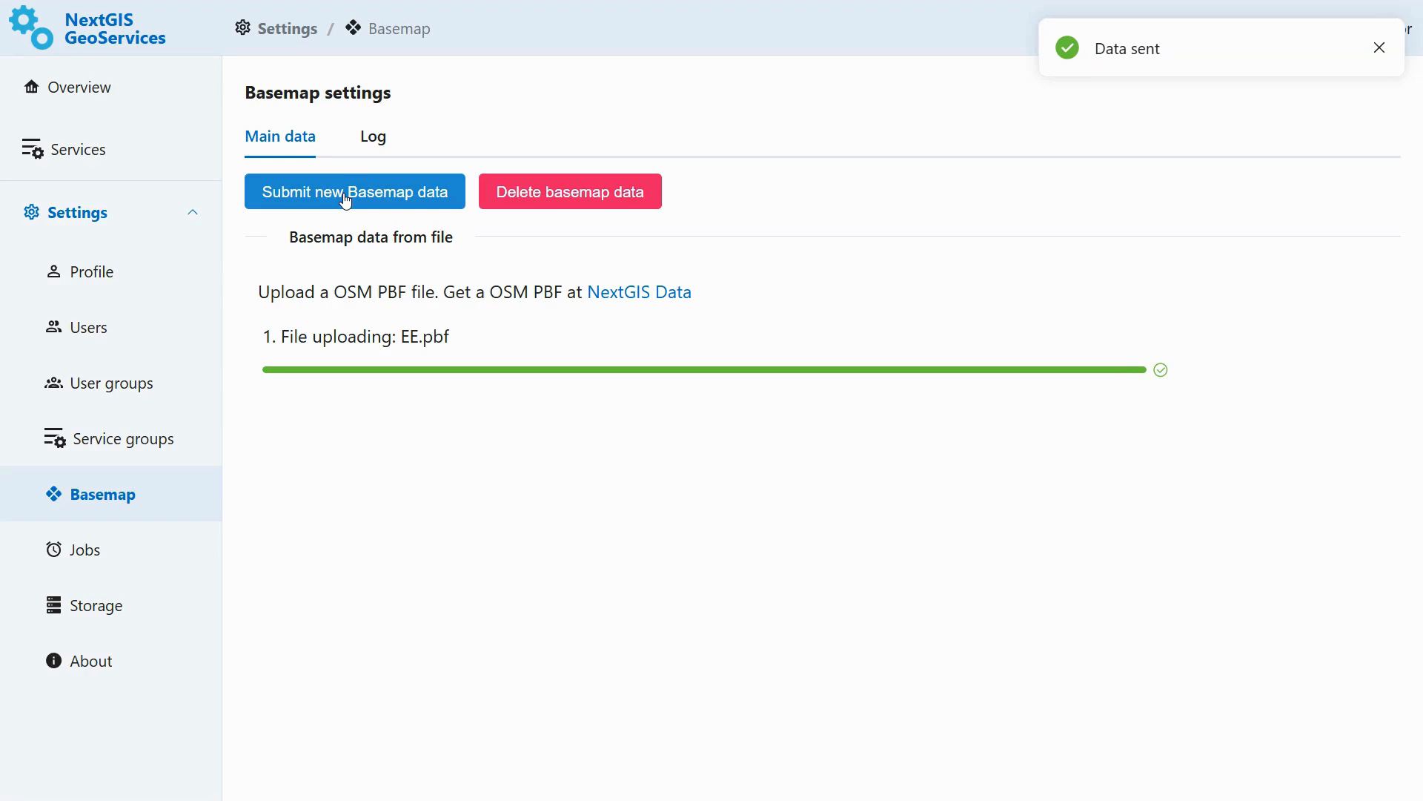
left_click(371, 150)
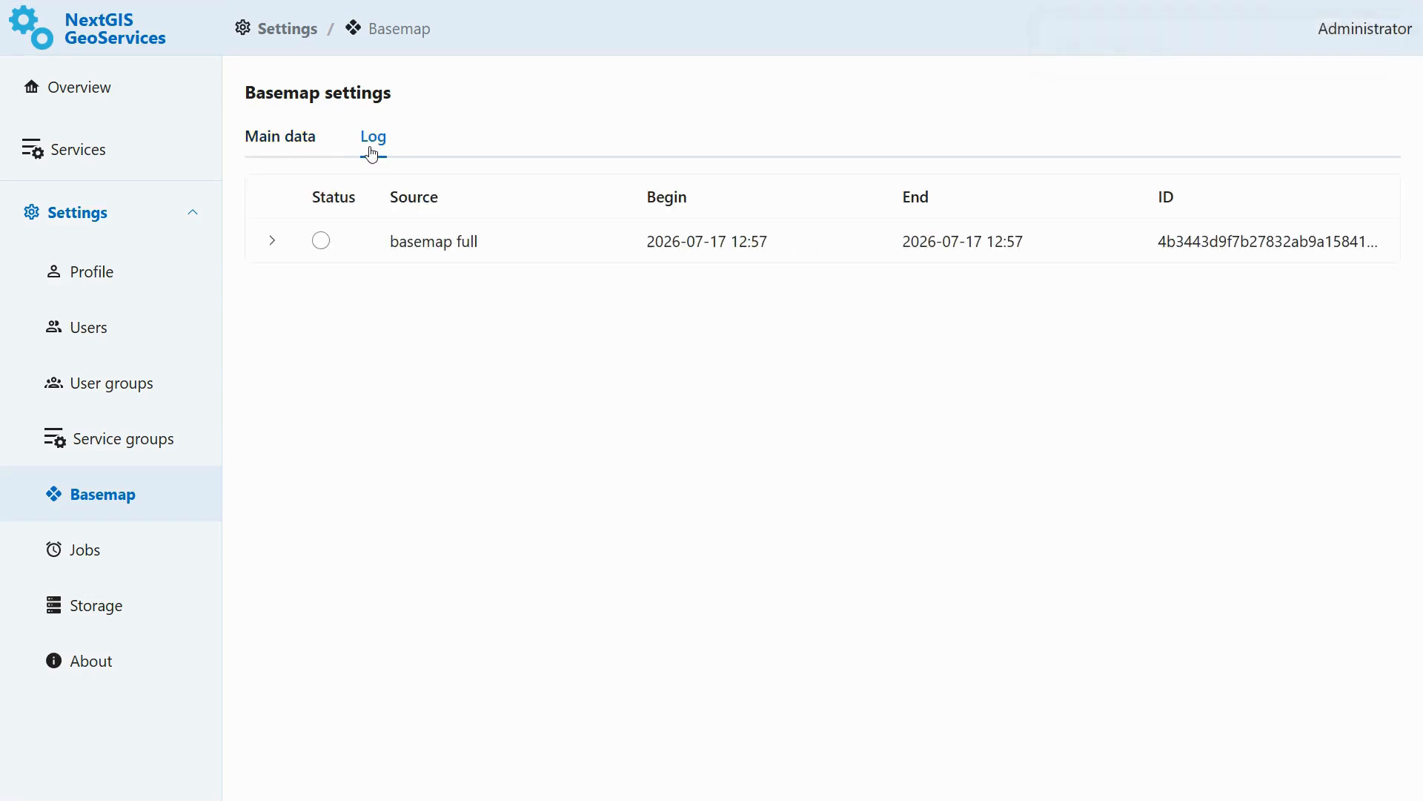
left_click(272, 240)
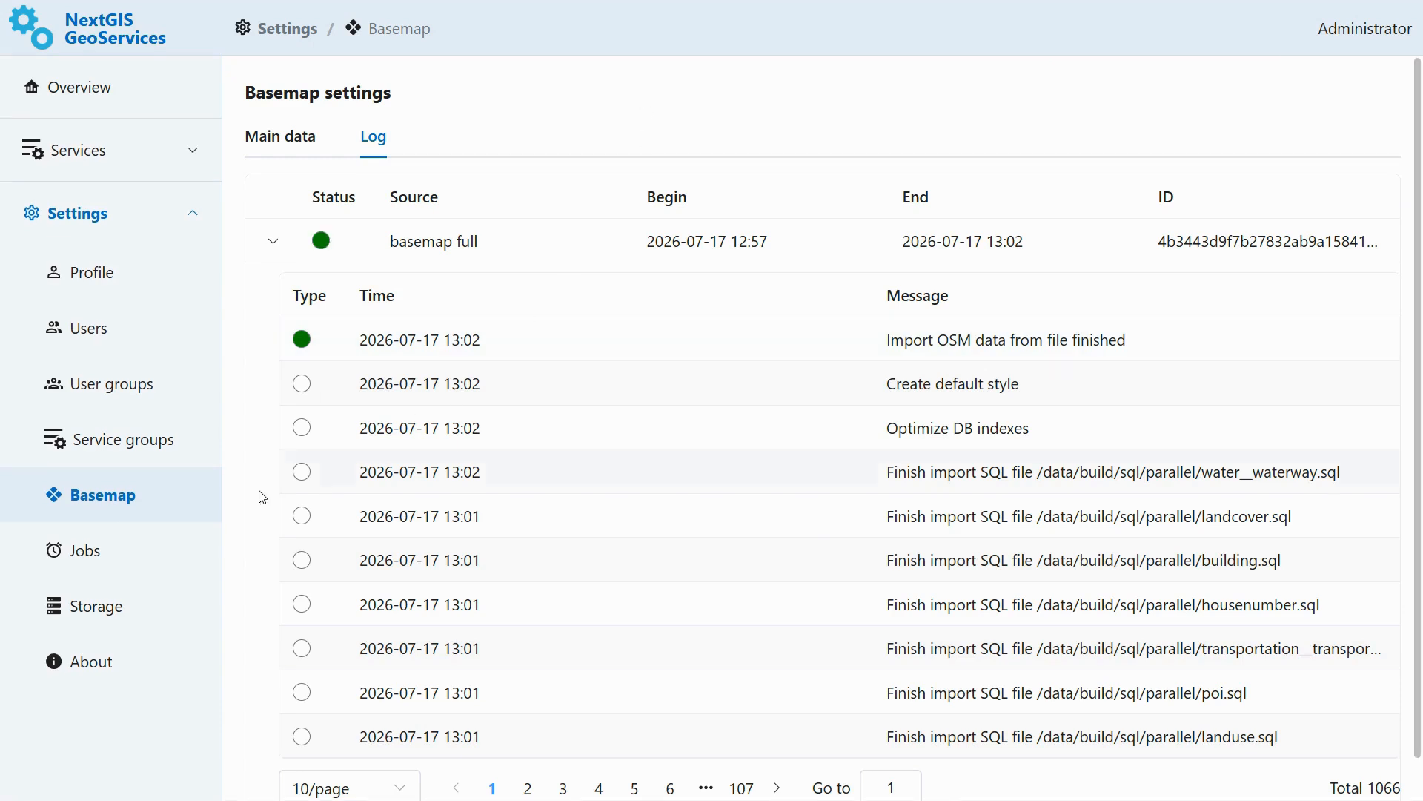
- Create a service group named NextGIS Demo
left_click(157, 451)
left_click(295, 105)
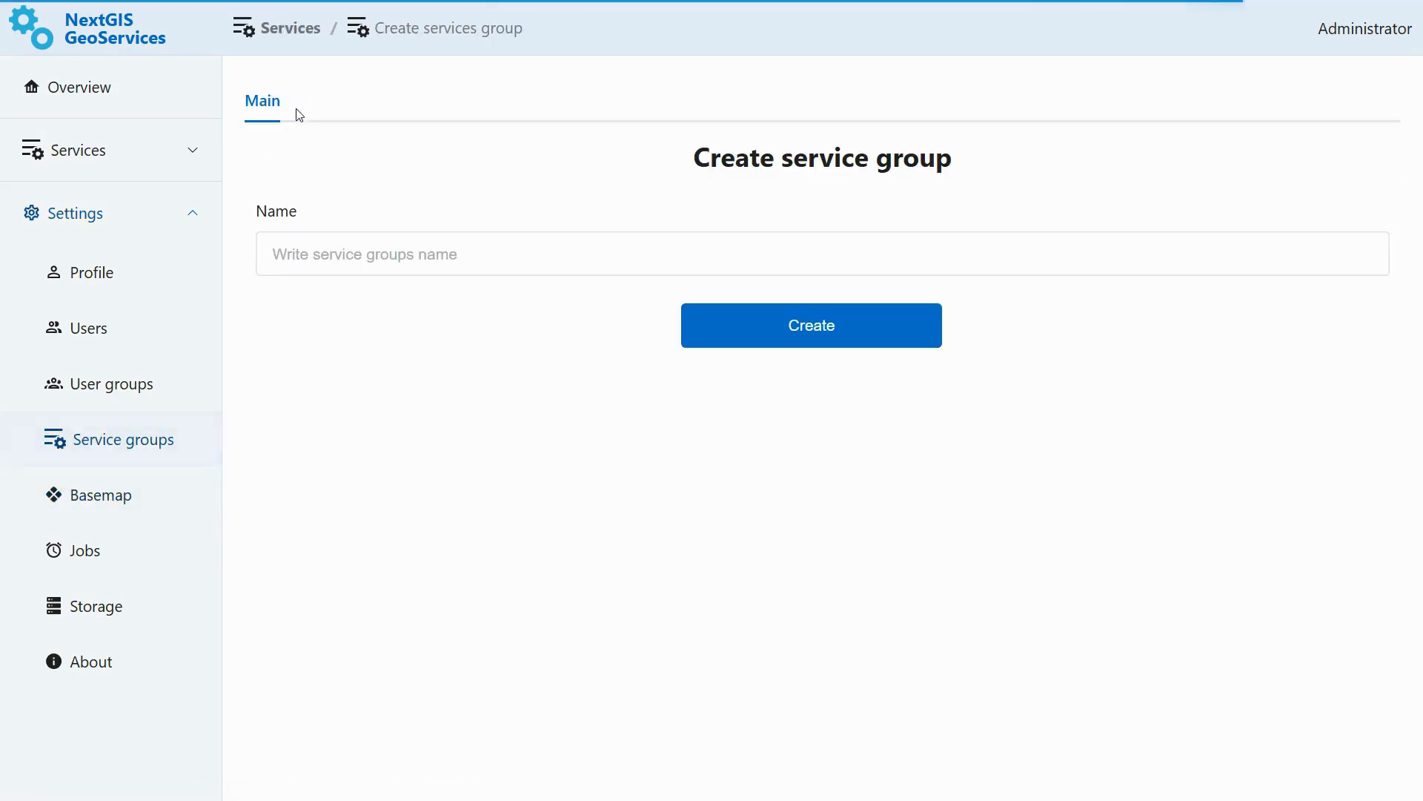
left_click(509, 248)
type("NextGIS Demo")
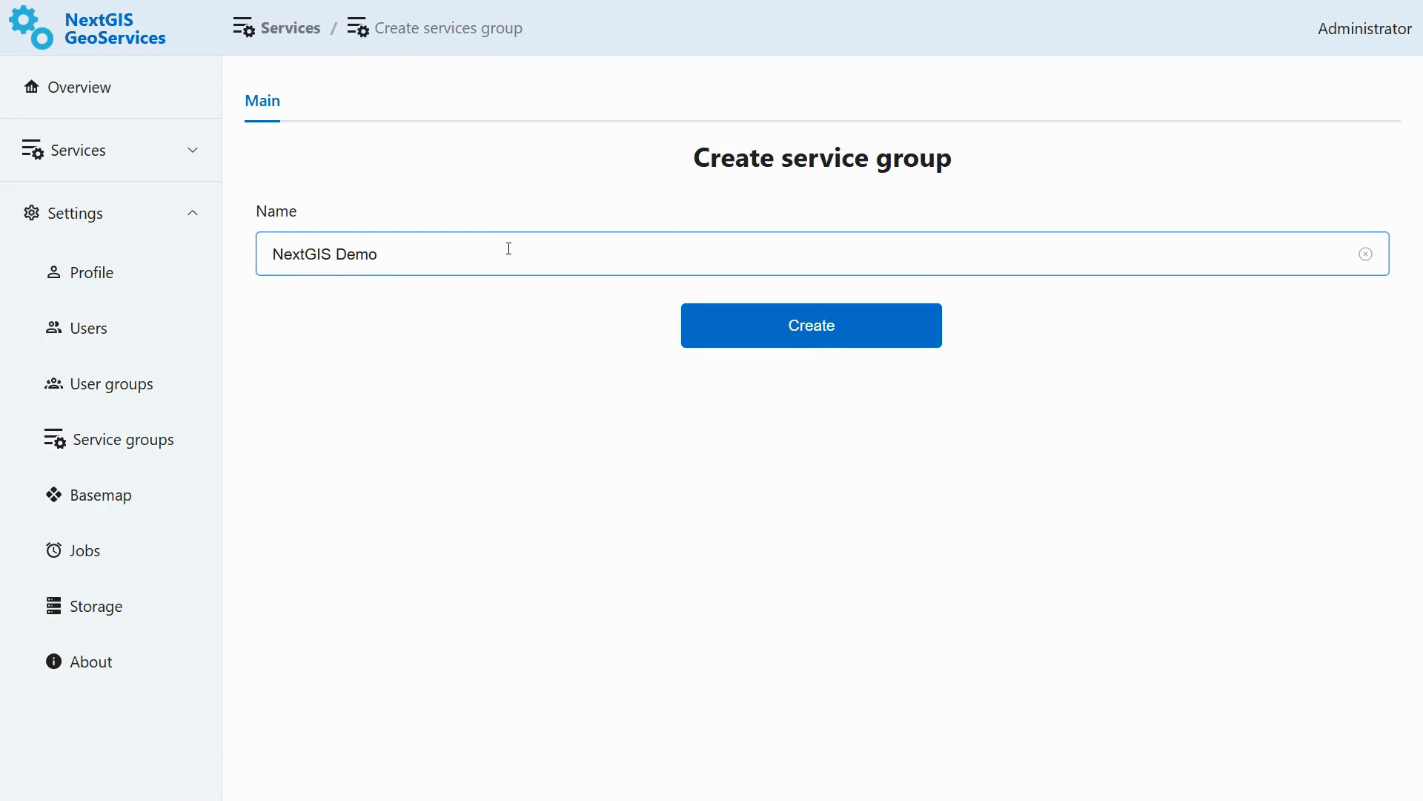
left_click(701, 319)
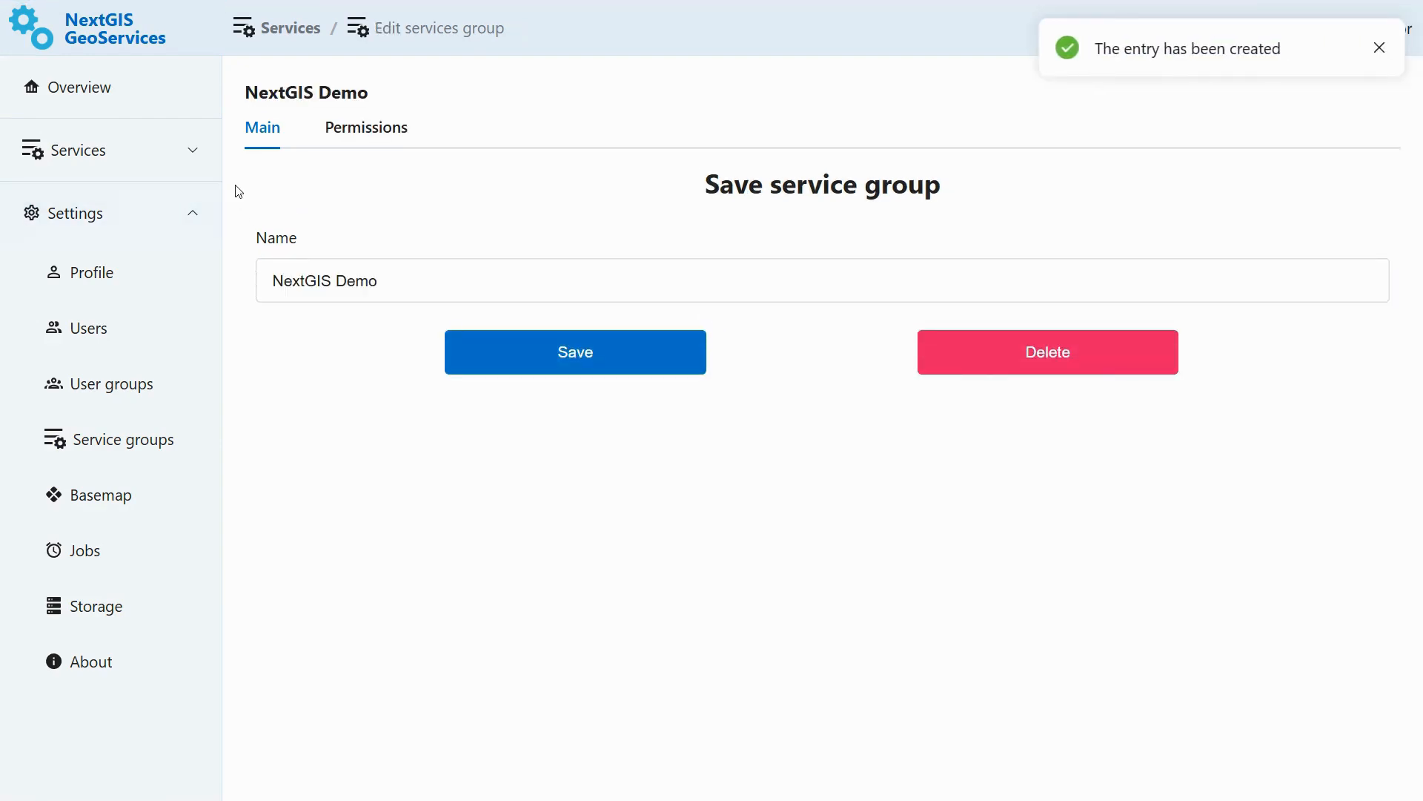
- Start a new service in the NextGIS Demo group with type Basemap and name Estonia main
left_click(119, 96)
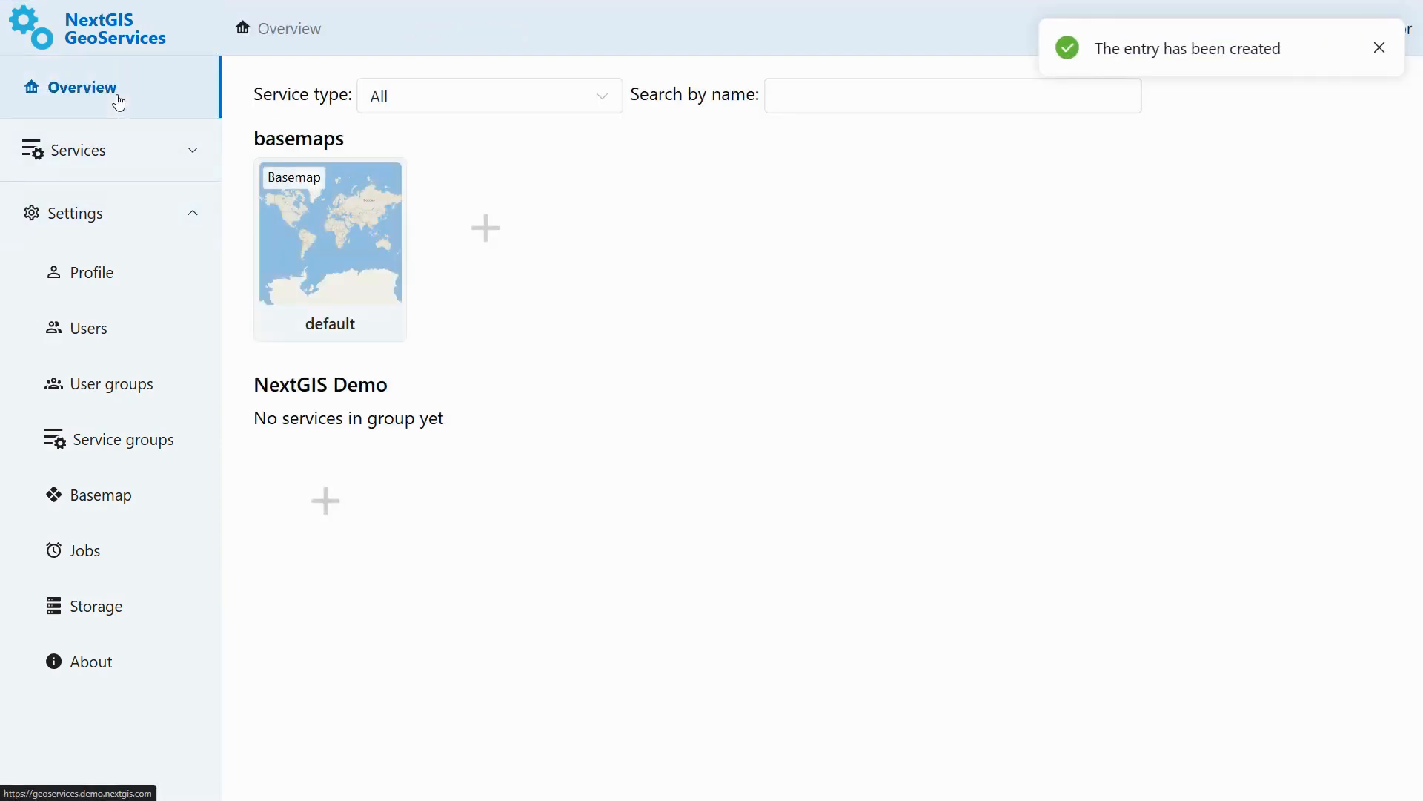
left_click(332, 512)
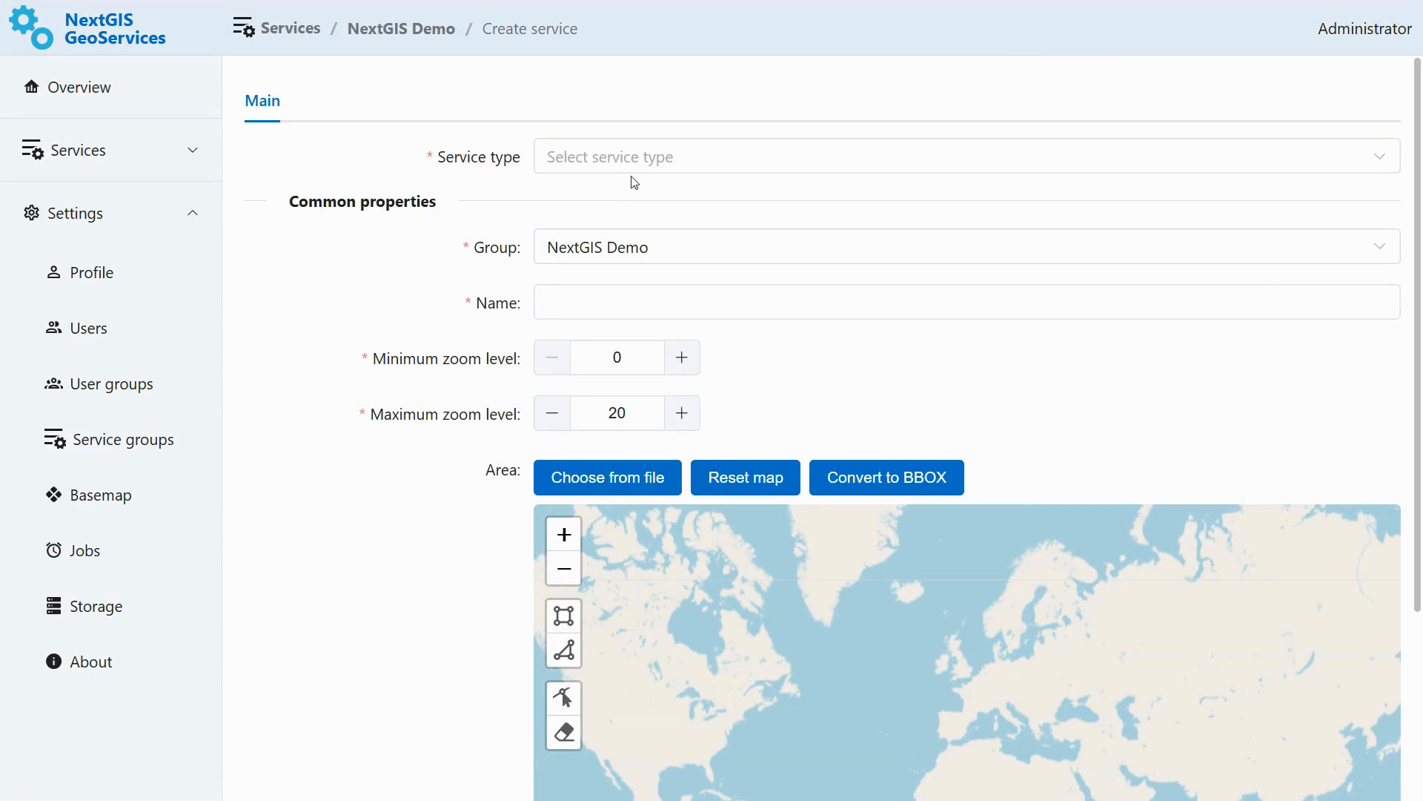
left_click(658, 163)
left_click(623, 216)
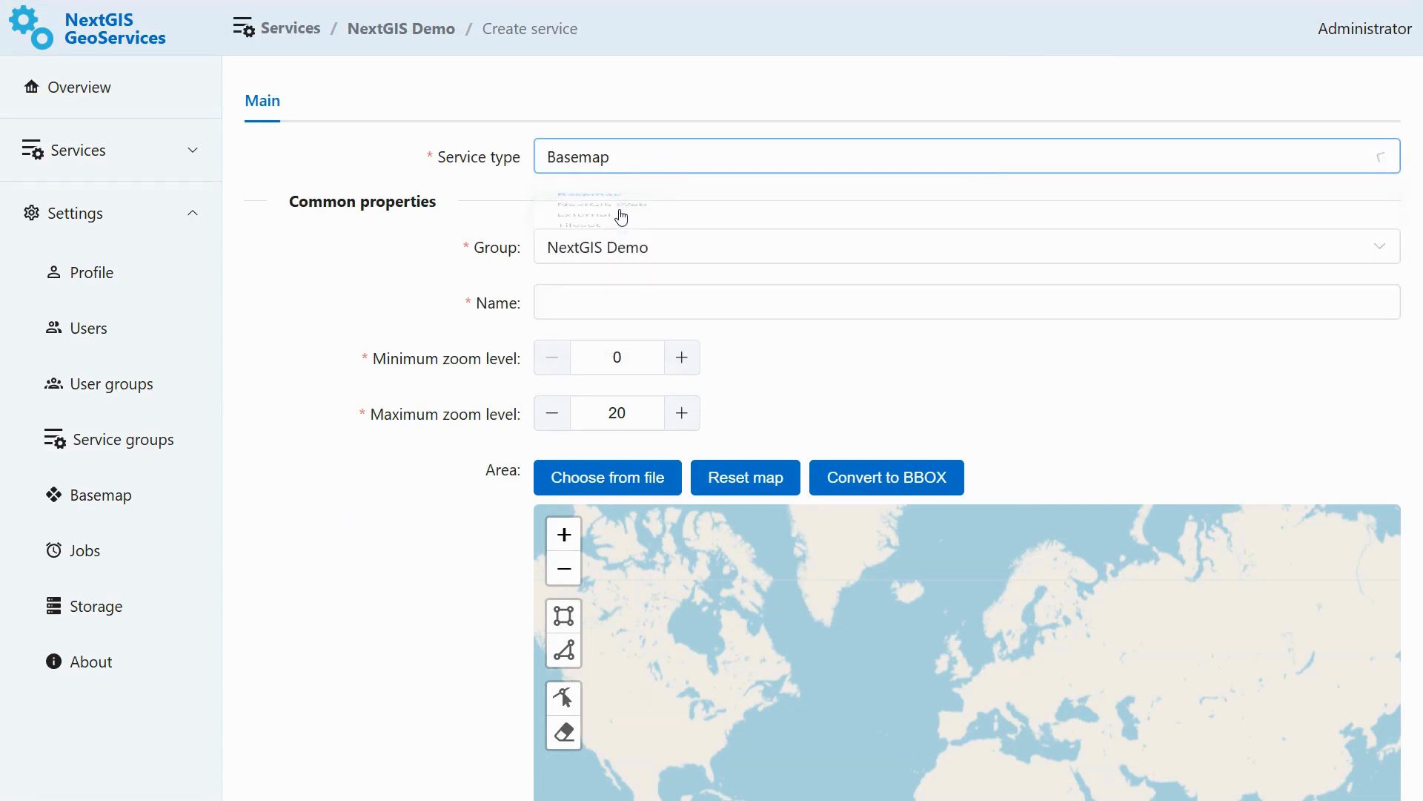
left_click(618, 296)
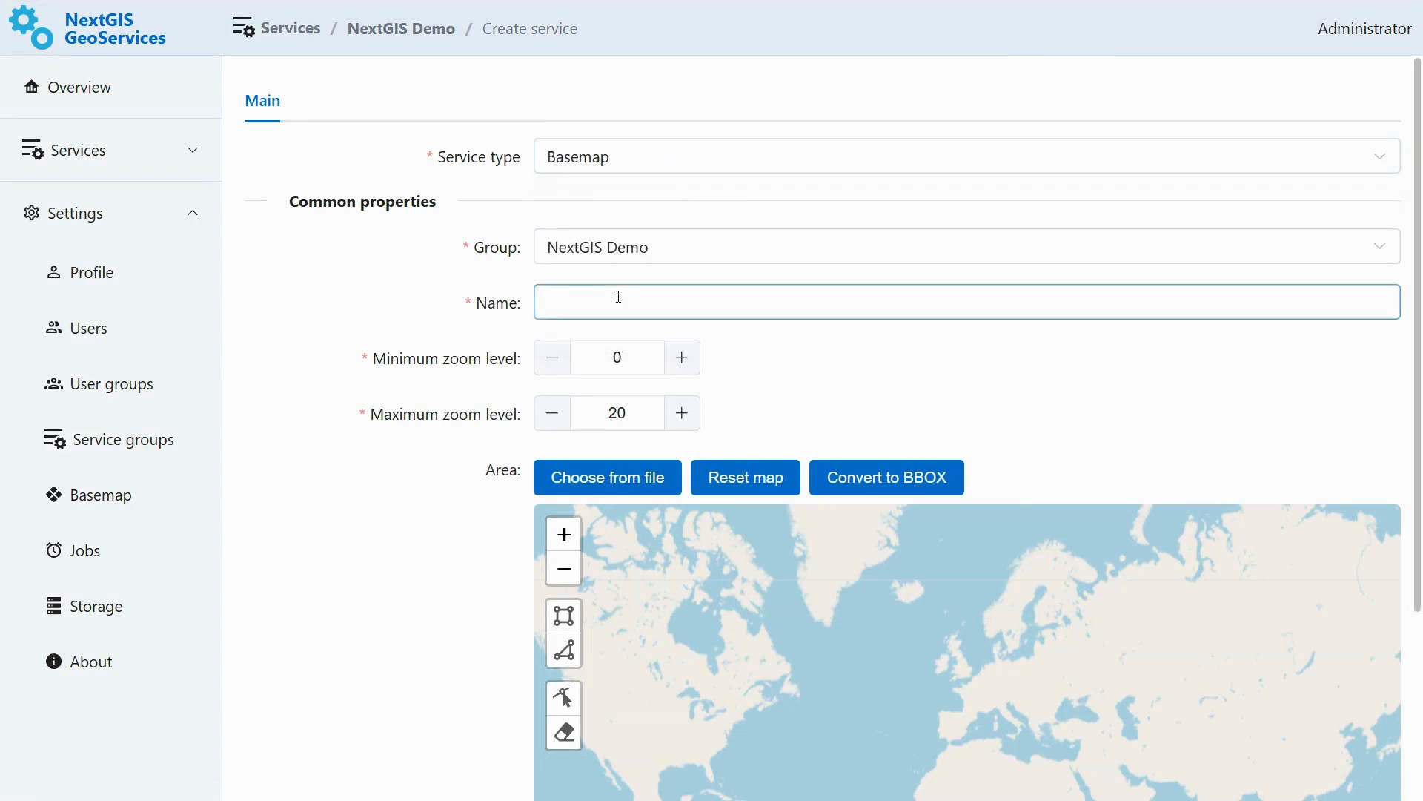
type("Estonia main")
- Draw a rectangular service area covering Estonia on the map
left_click(816, 350)
scroll(817, 349, "down", 4)
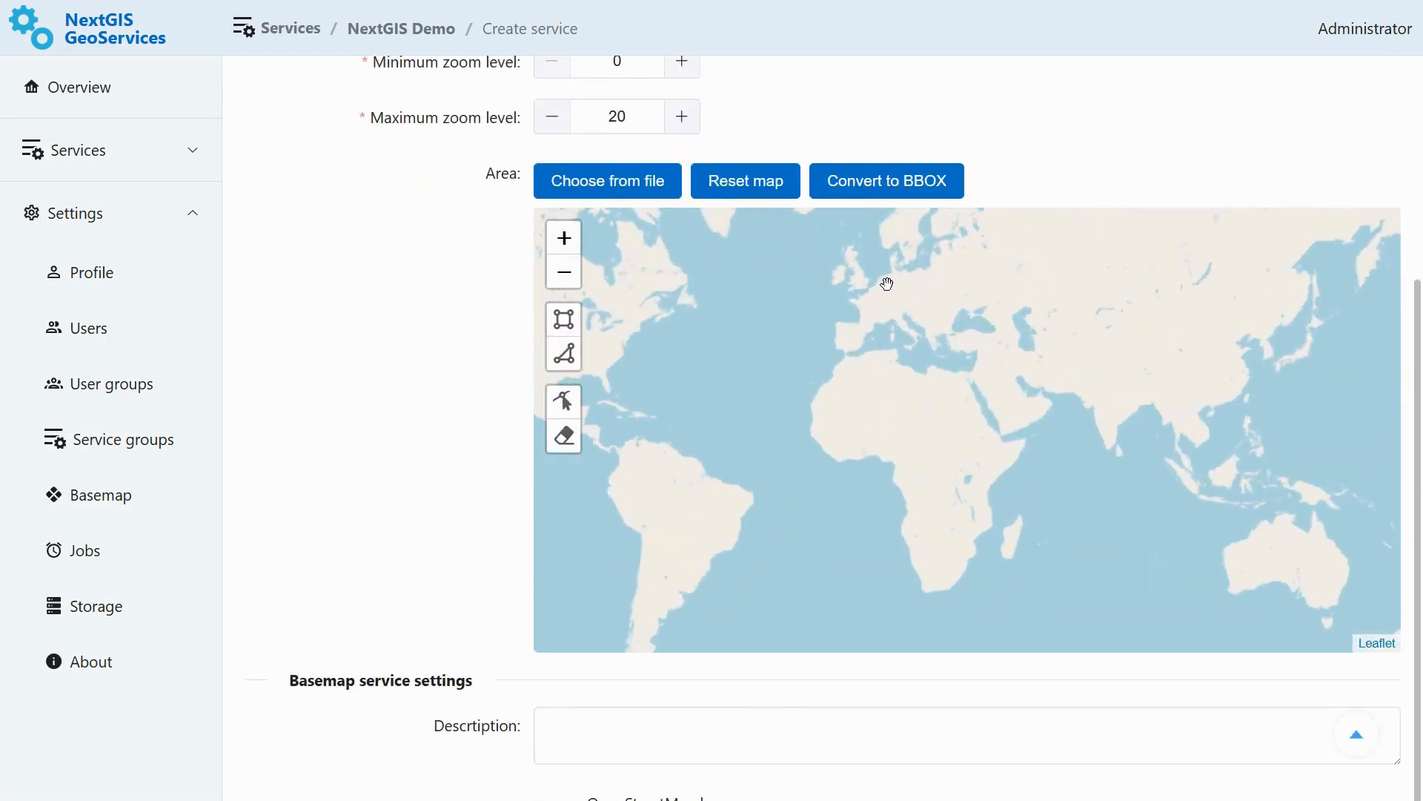
scroll(887, 284, "up", 5)
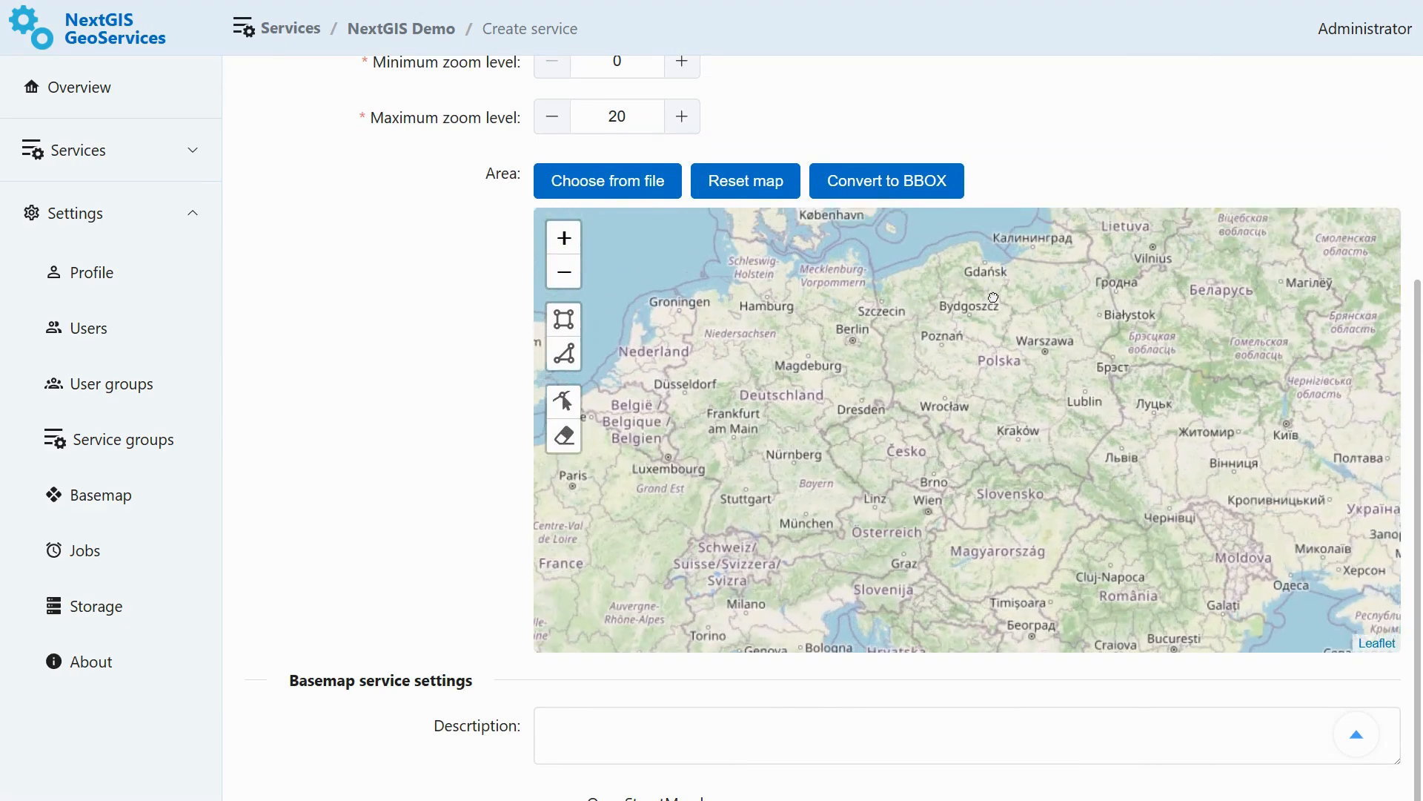
left_click_drag(994, 298, 828, 614)
scroll(1016, 349, "up", 1)
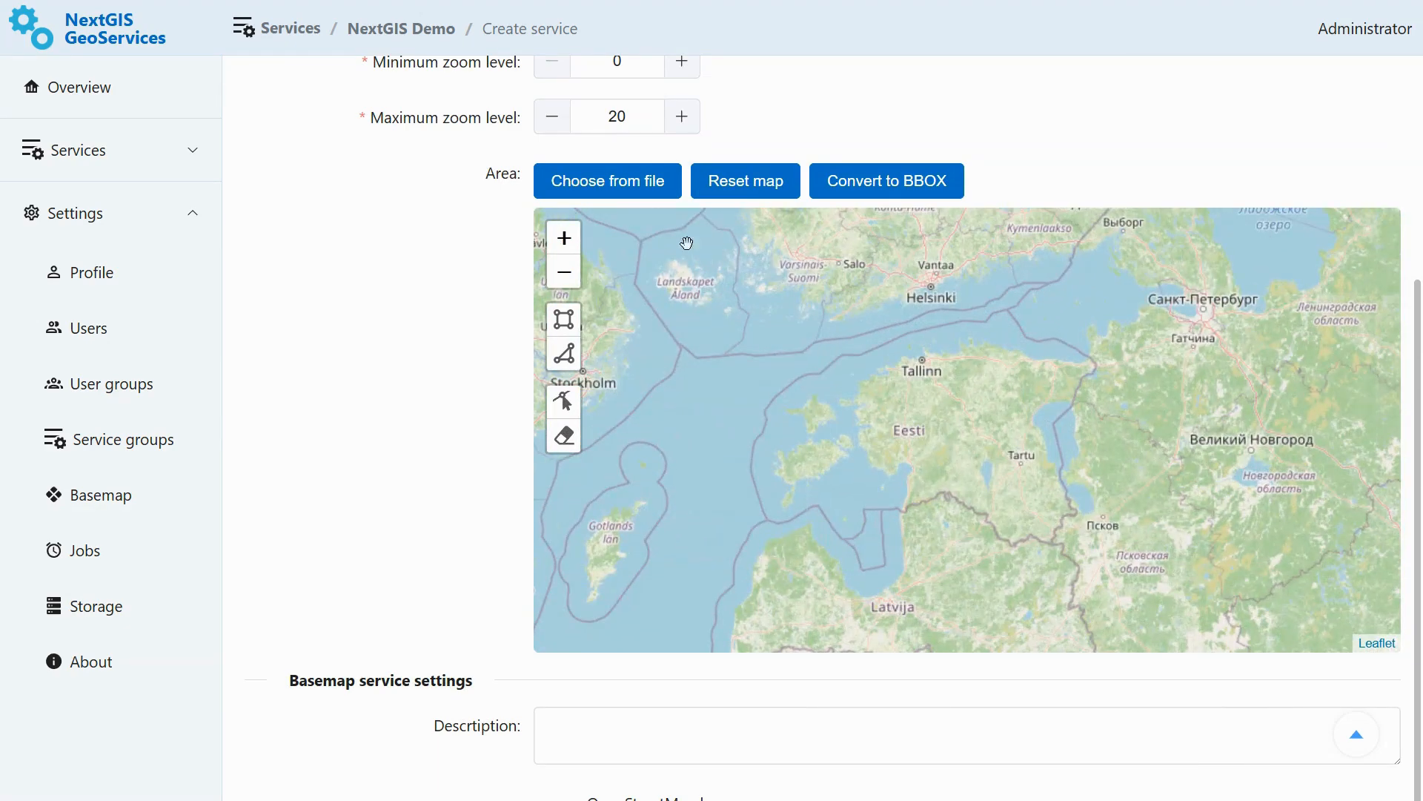
left_click(563, 319)
left_click(736, 304)
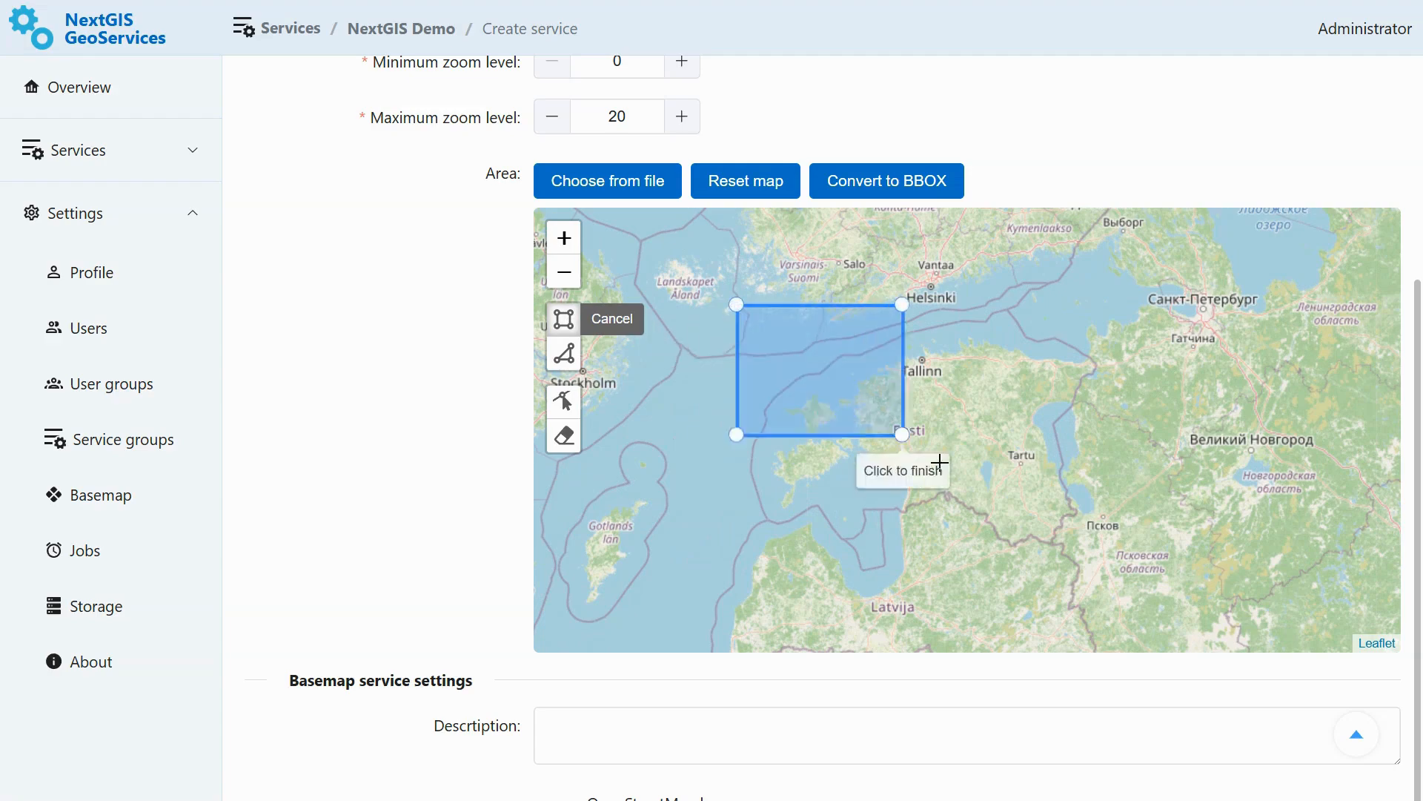
left_click(1124, 565)
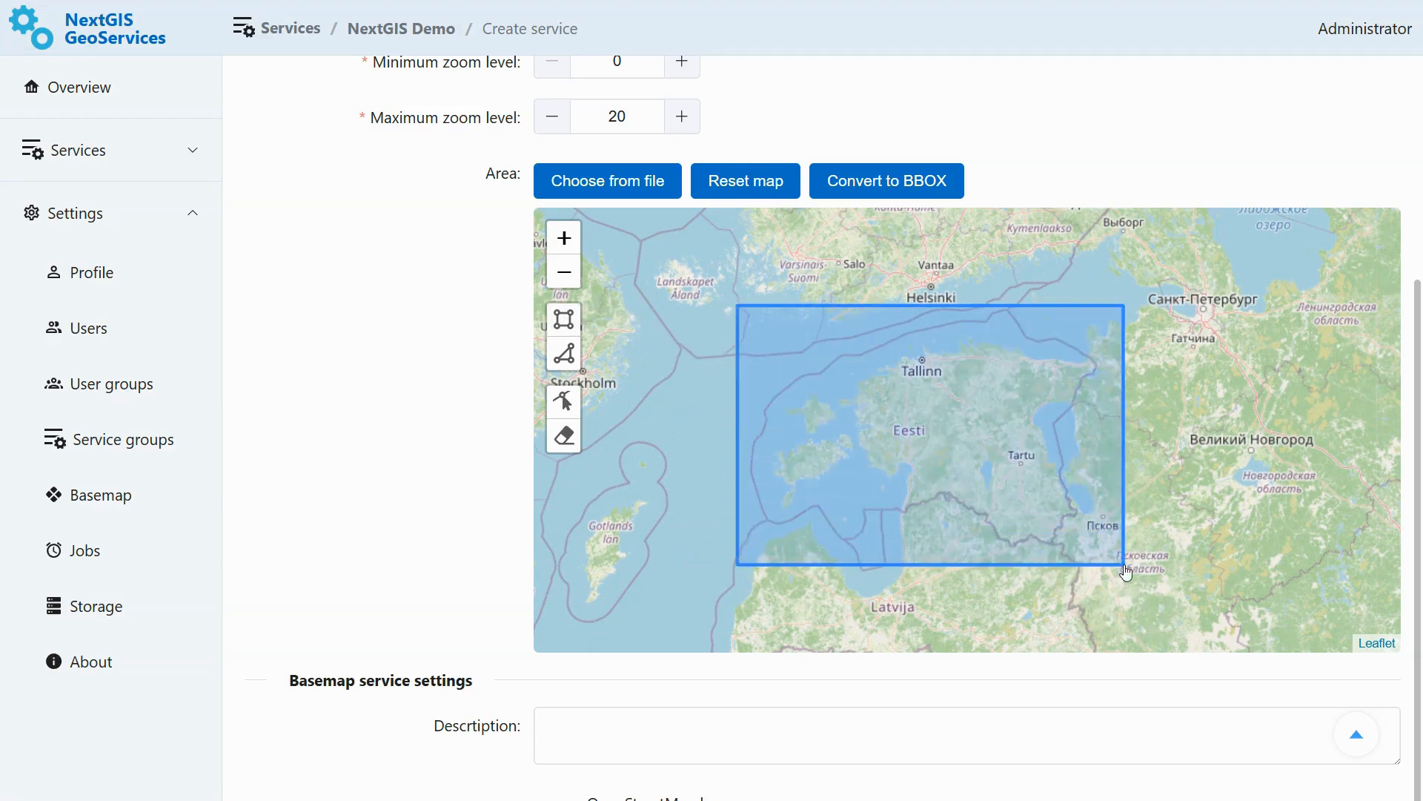
- Select all OpenStreetMap layers for the basemap service
scroll(426, 378, "down", 4)
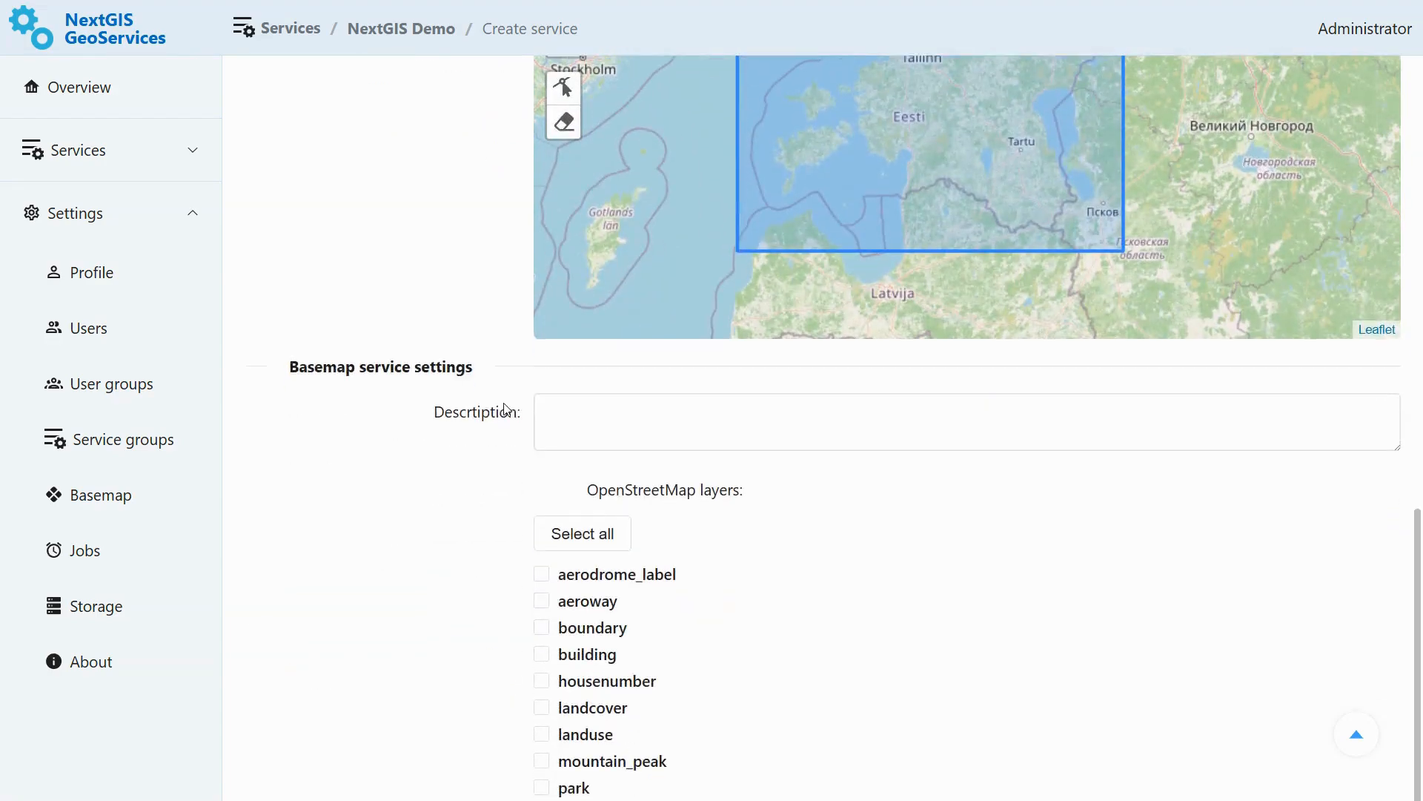
scroll(501, 405, "down", 3)
left_click(559, 331)
scroll(517, 433, "down", 6)
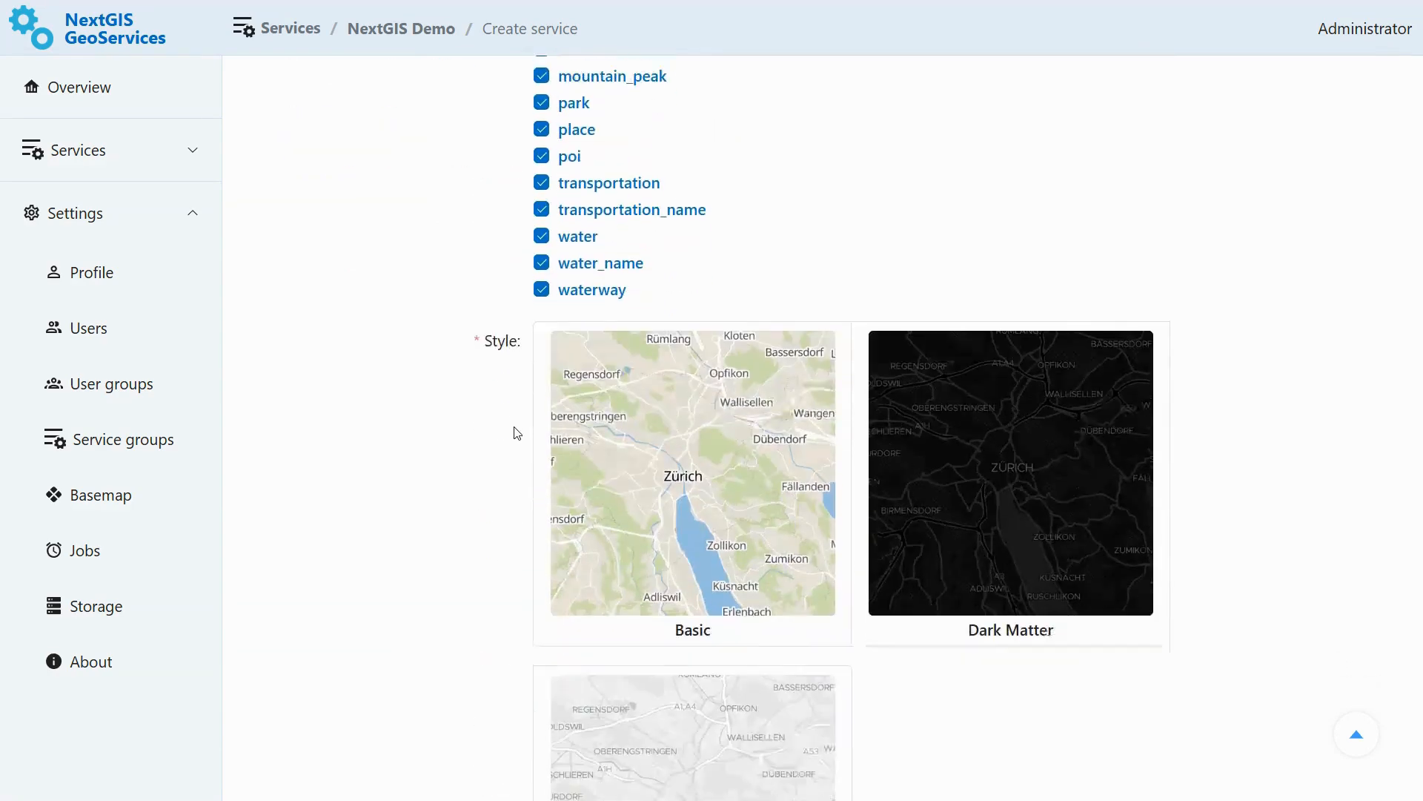
- Choose the Basic style and save the Estonia main service
left_click(680, 429)
scroll(712, 426, "down", 5)
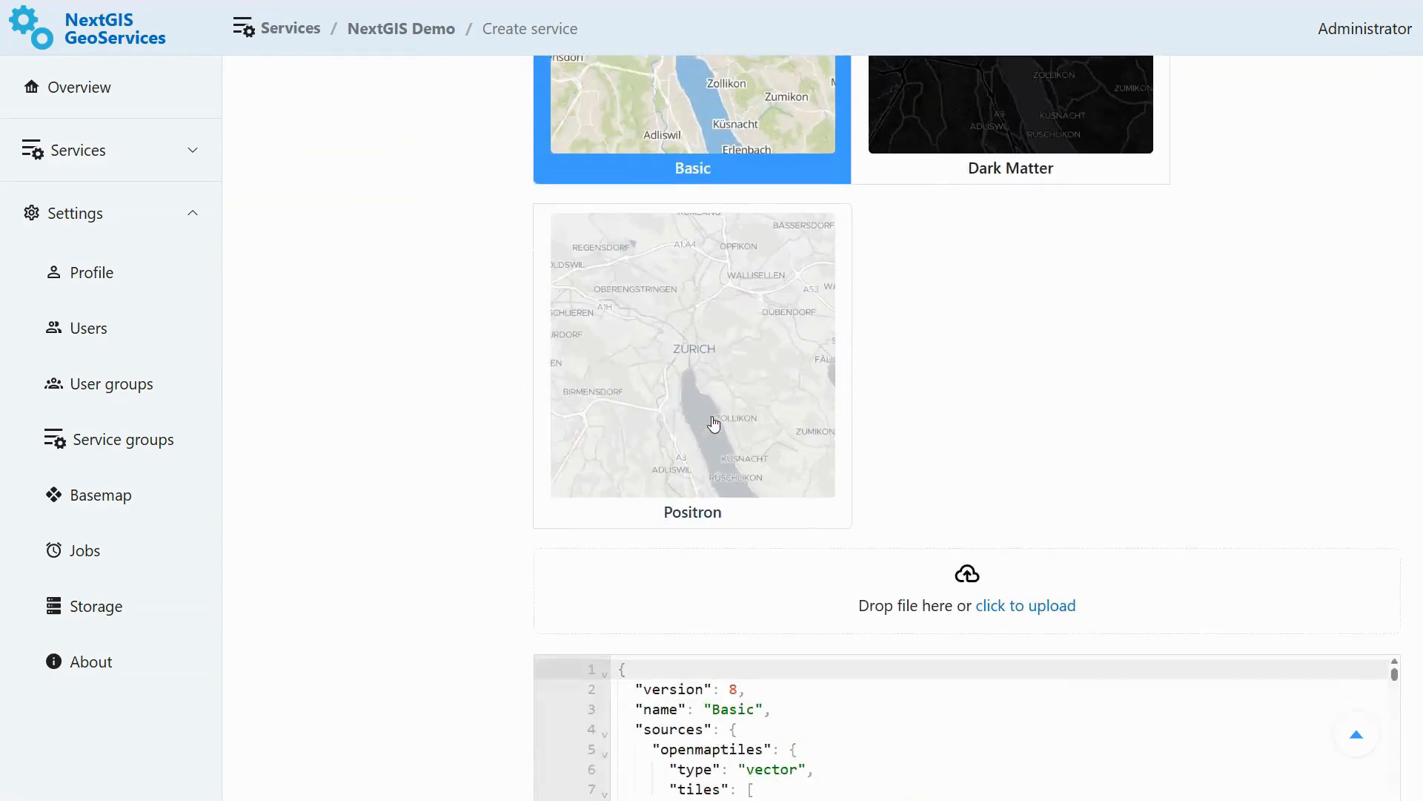
scroll(713, 424, "down", 5)
mouse_move(1398, 288)
left_mouse_down()
mouse_move(1396, 325)
mouse_move(1396, 280)
left_mouse_up()
scroll(1137, 352, "down", 4)
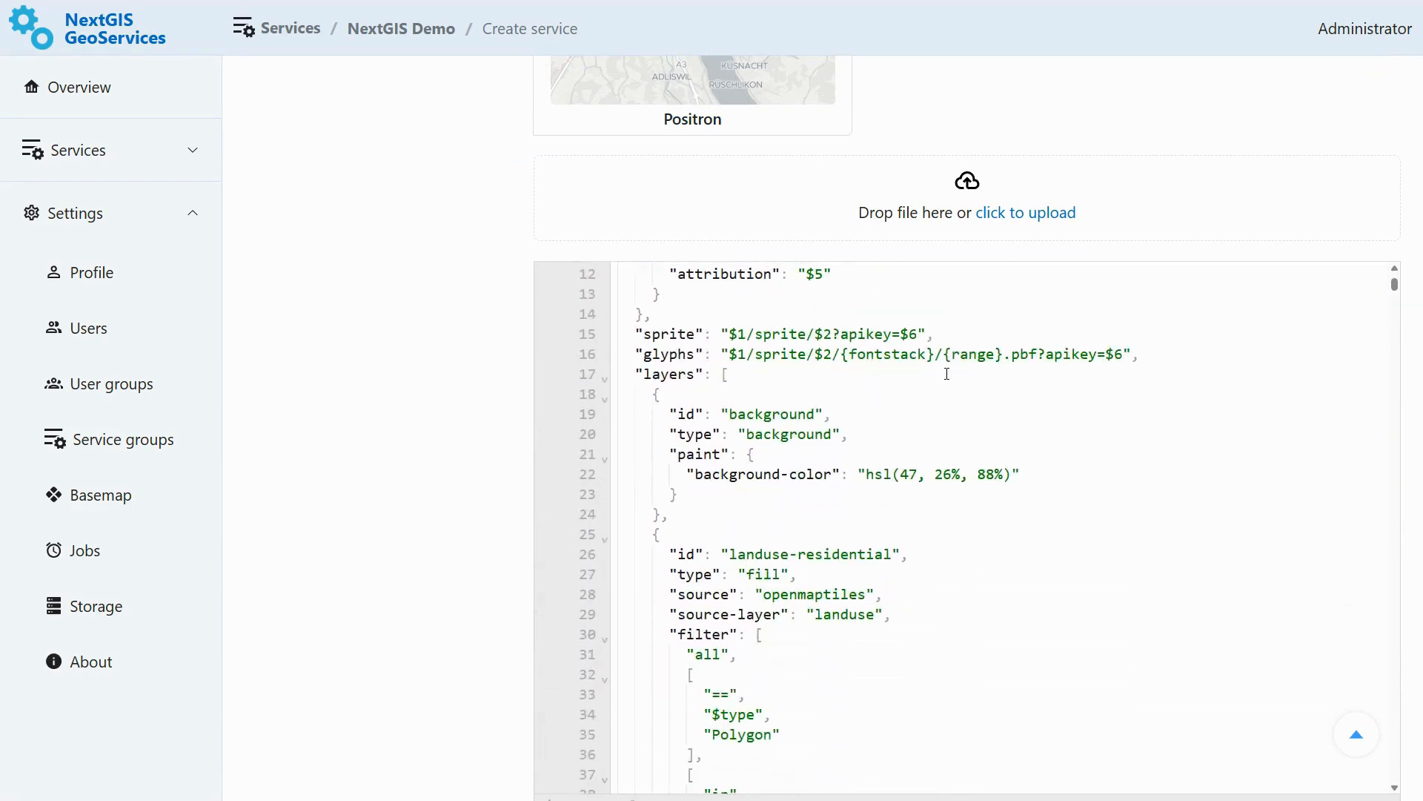
scroll(435, 384, "down", 2)
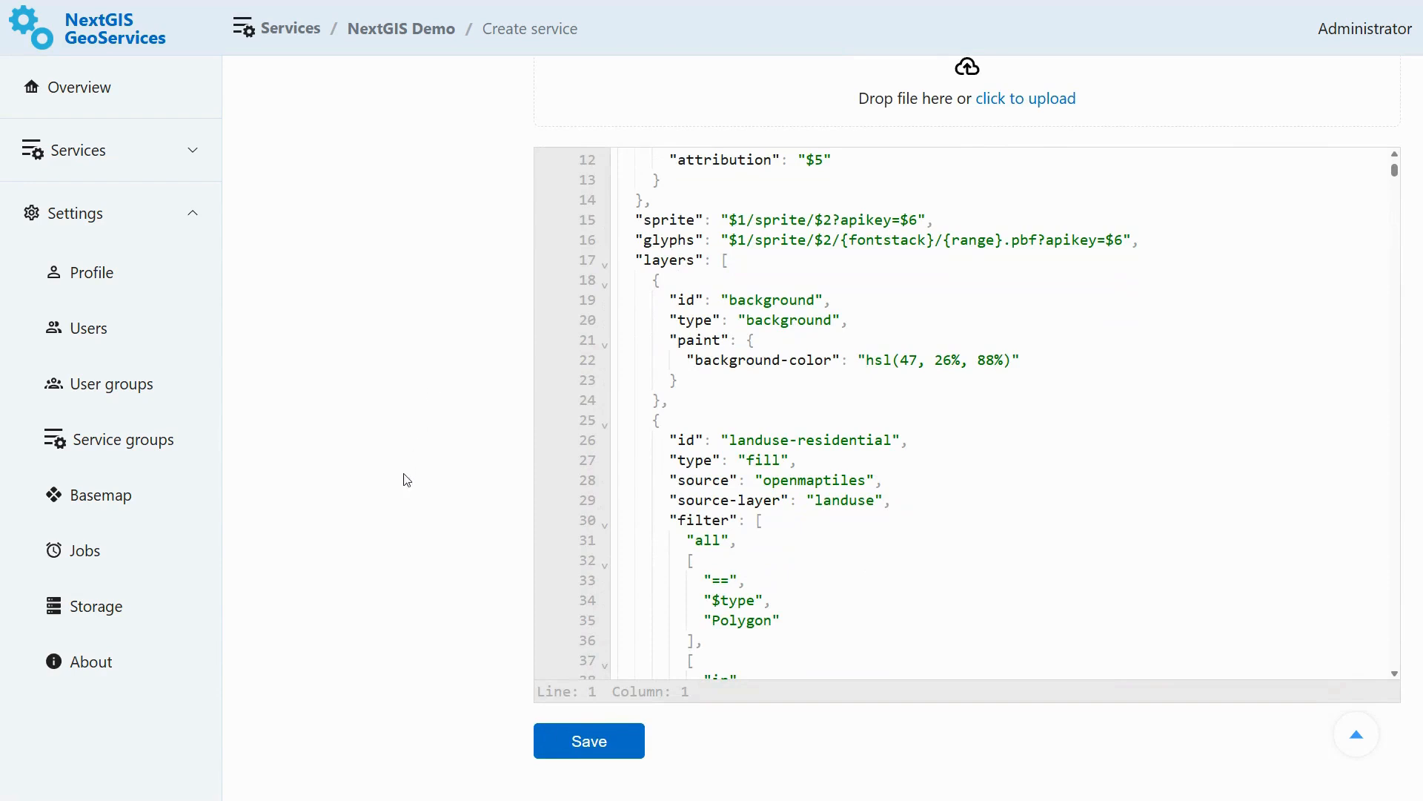
left_click(603, 738)
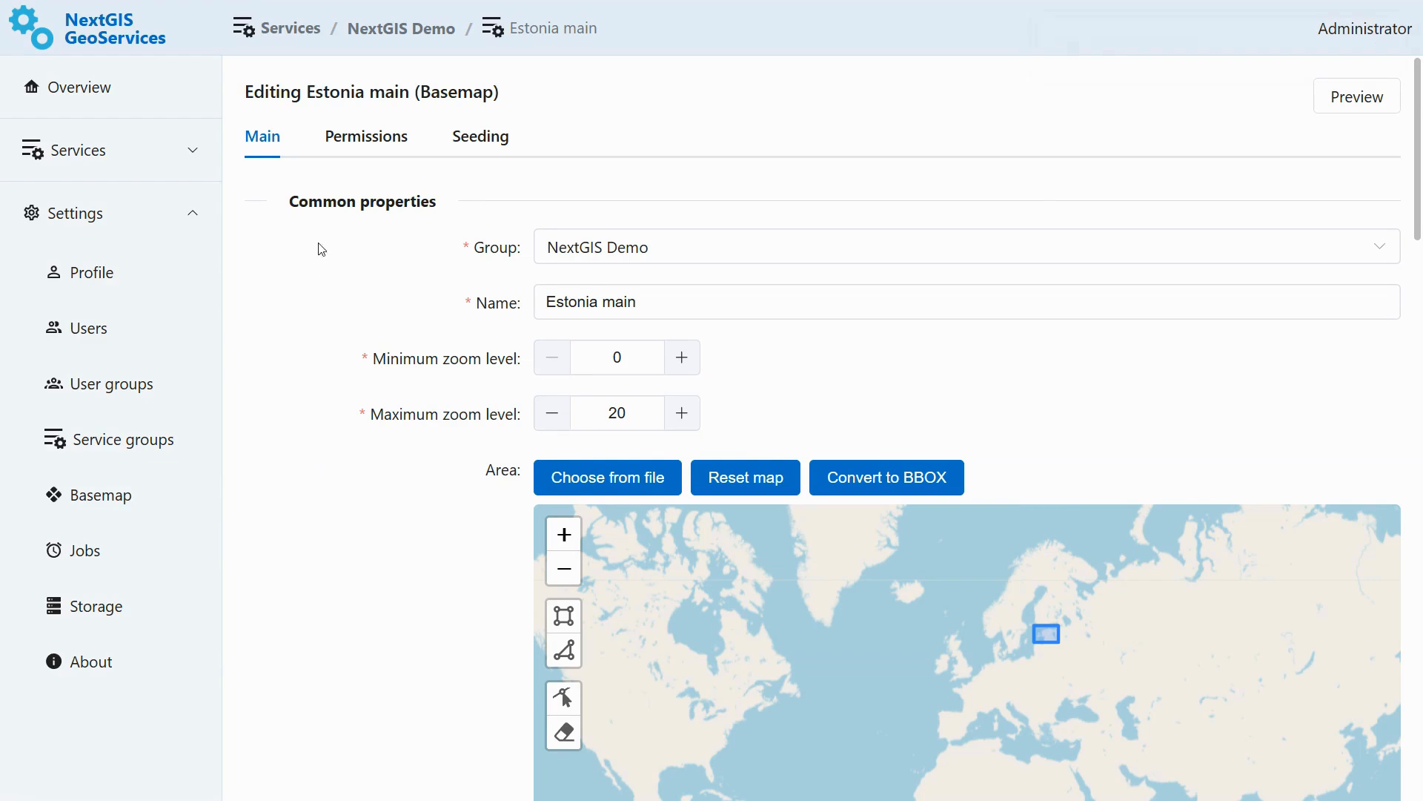
- Inspect the service's permissions and seeding tasks, including the new seeding task dialog
left_click(356, 143)
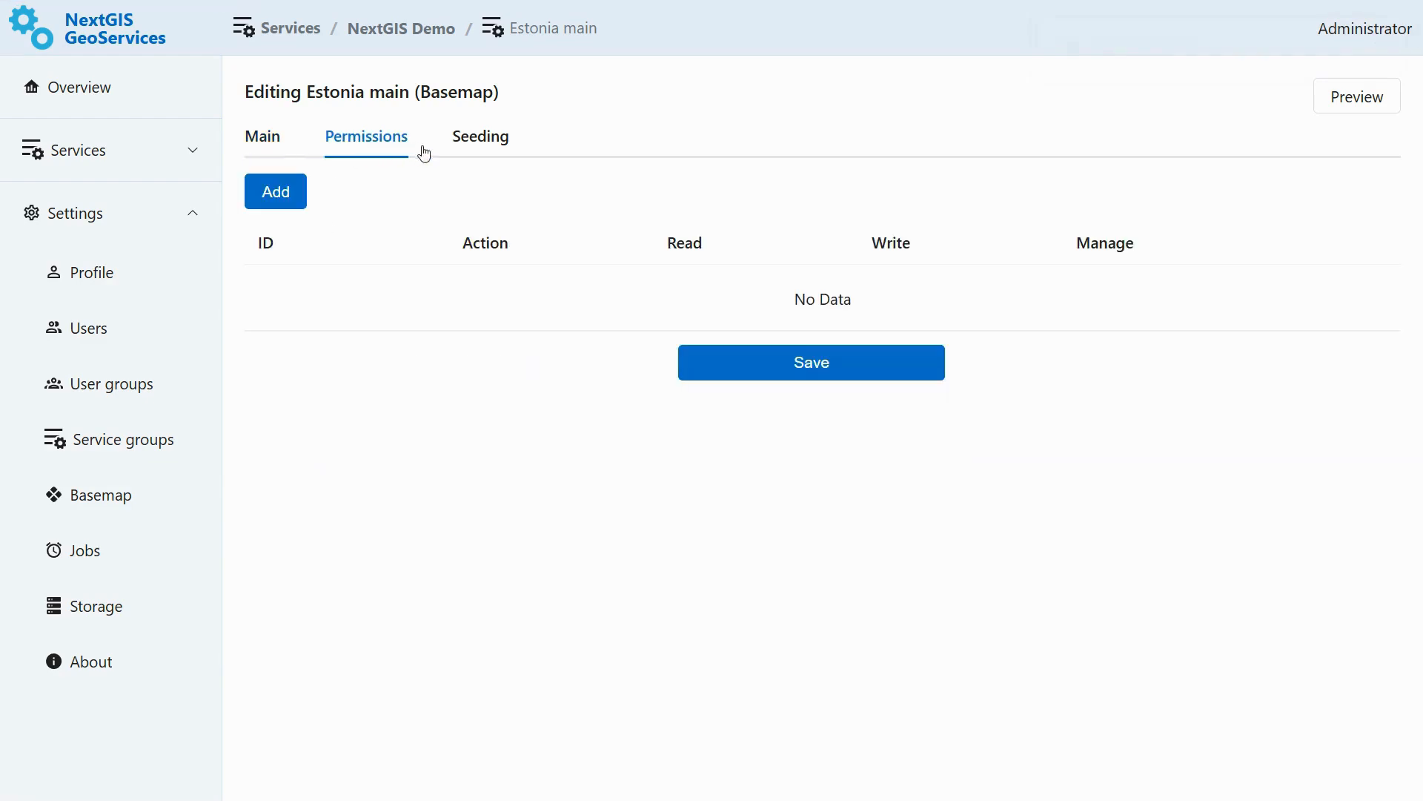
left_click(477, 145)
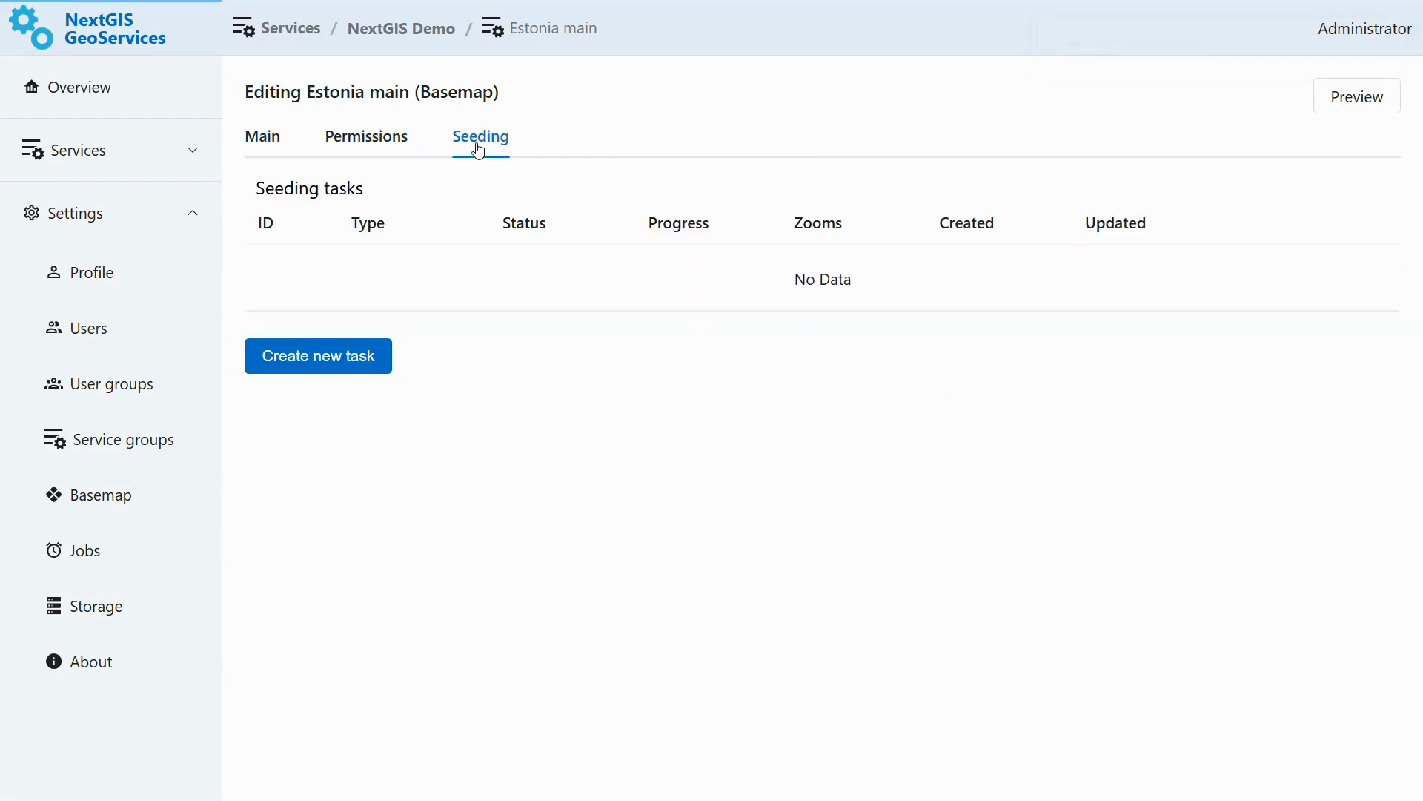
left_click(377, 357)
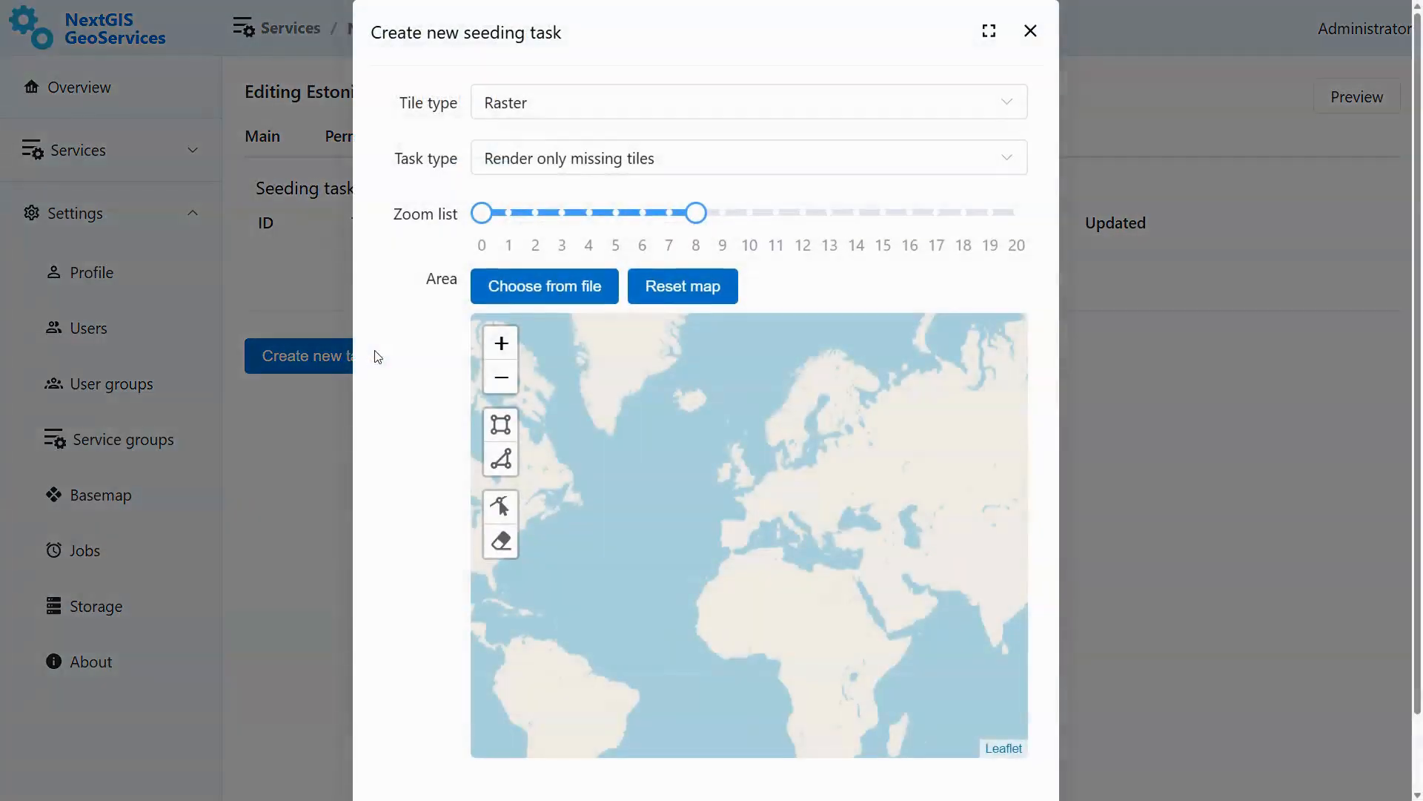
left_click(1031, 32)
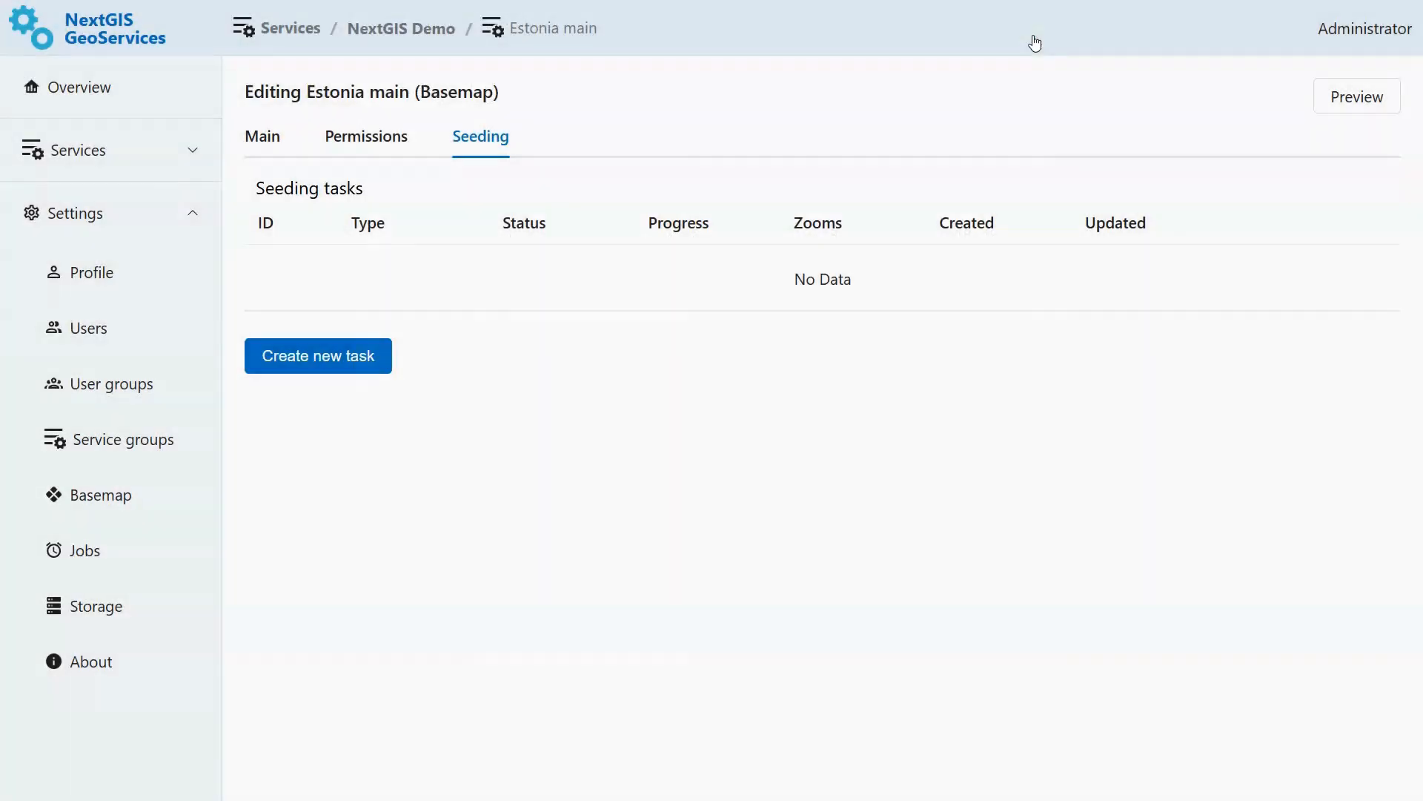
- Open the Estonia main service preview and copy its Raster XYZ URL
left_click(151, 92)
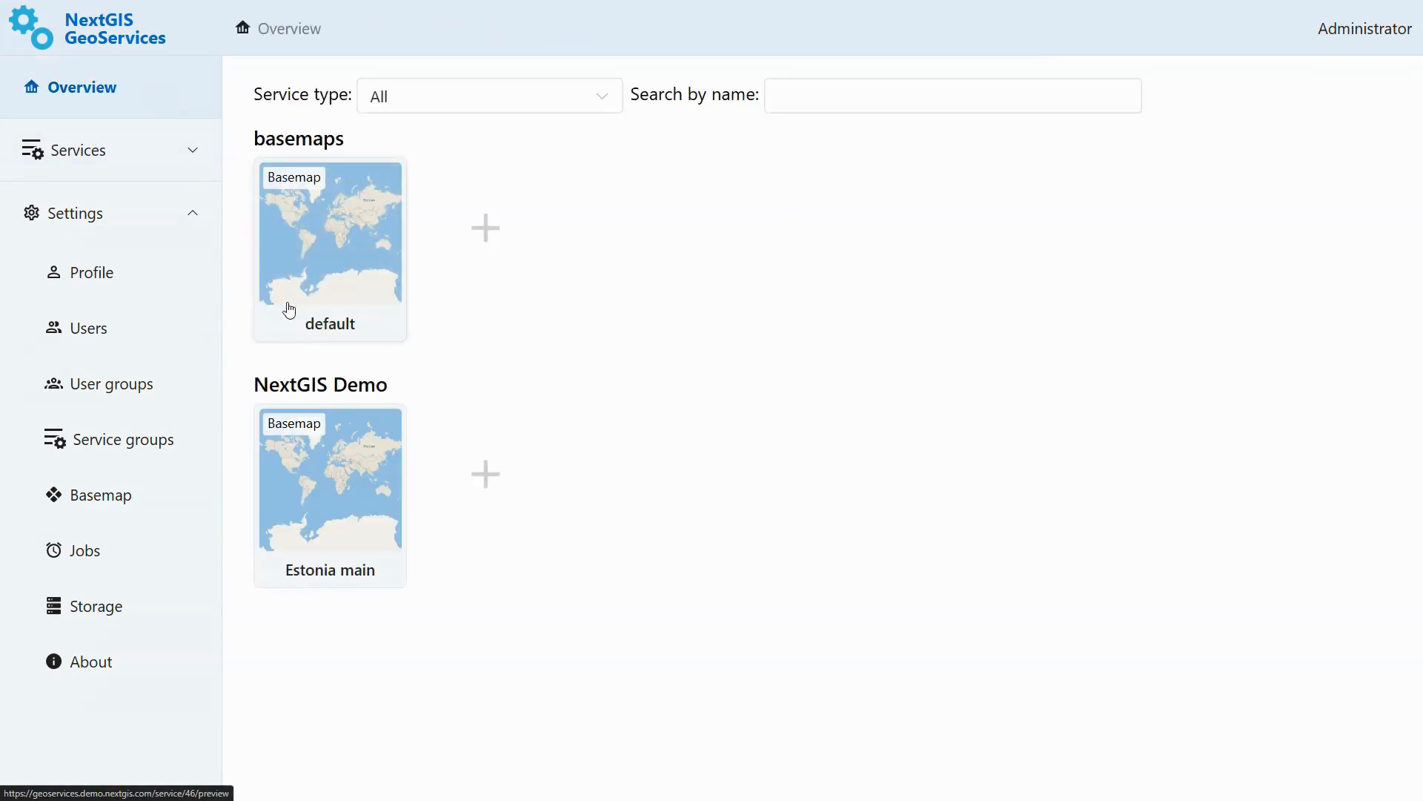
left_click(353, 487)
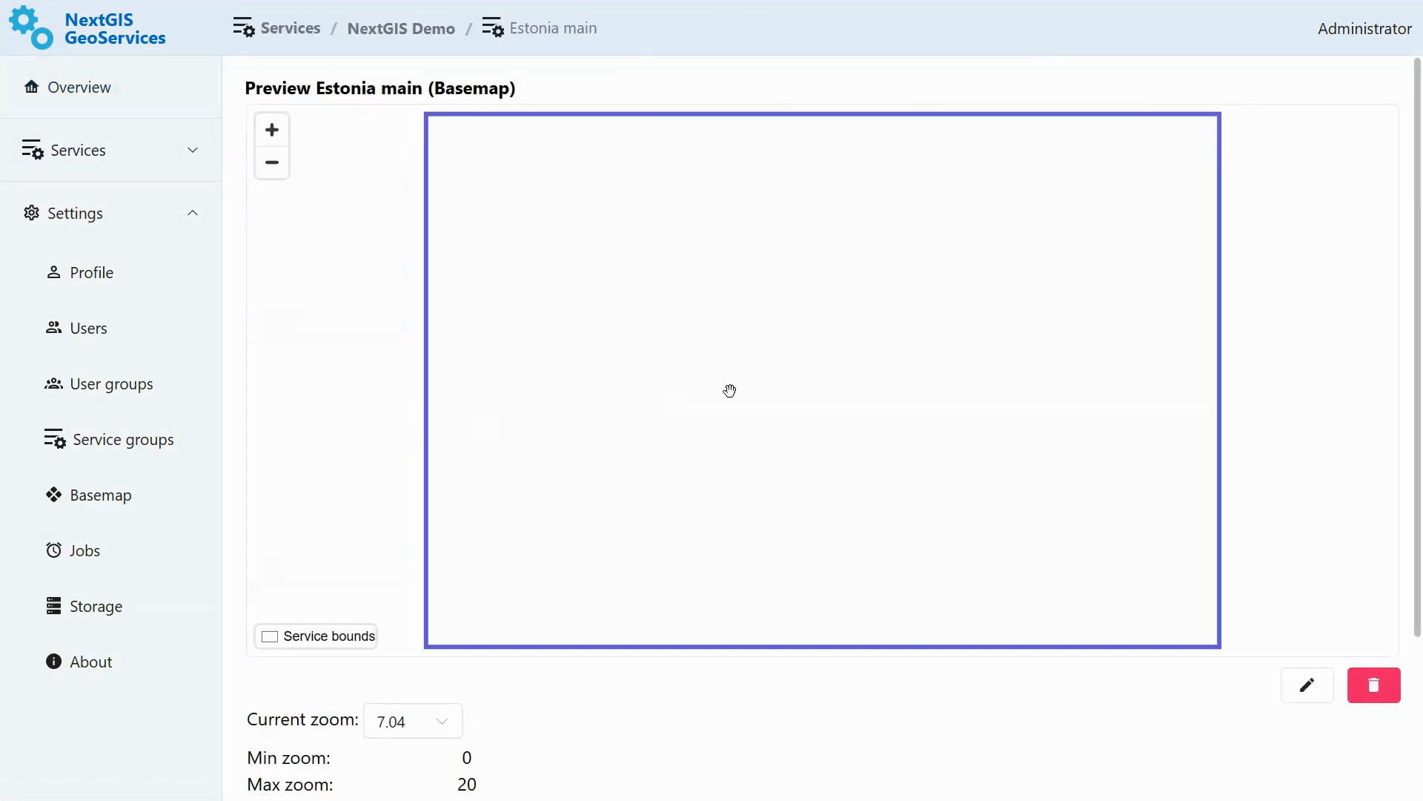
left_click_drag(1416, 191, 1397, 416)
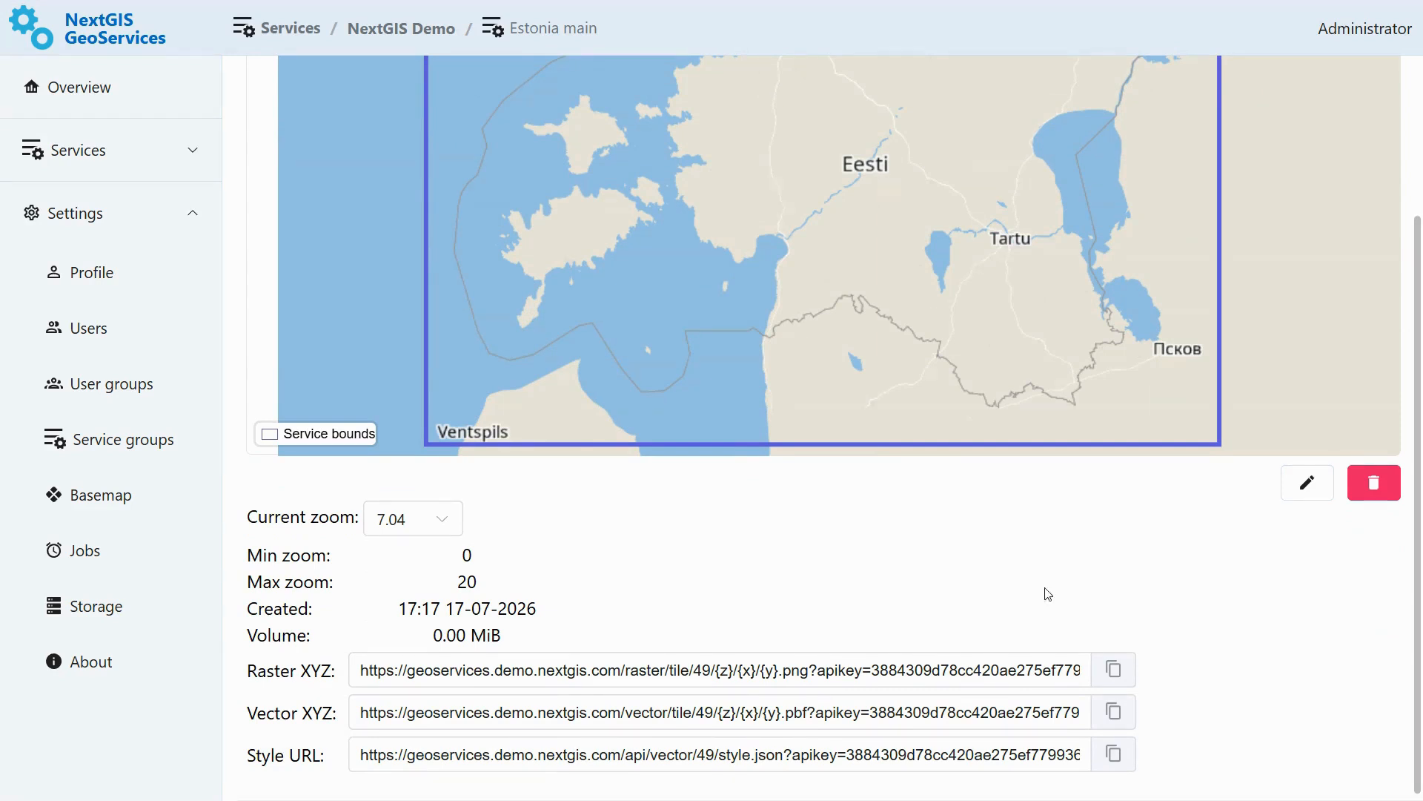
left_click(1113, 669)
- In QGIS, add an XYZ connection named Estonia with the copied raster URL including its API key, and add it as a layer
key("alt+Tab")
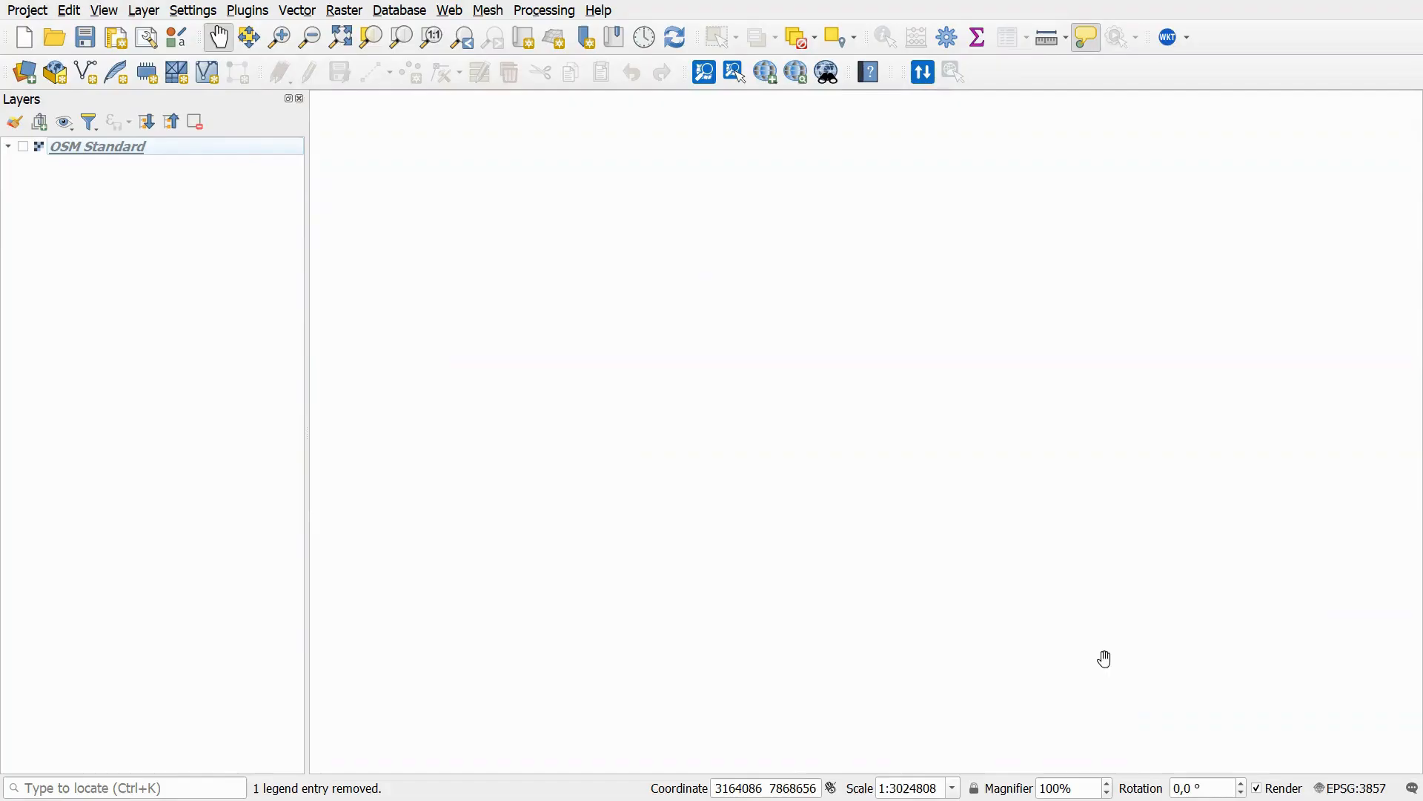
left_click(20, 80)
left_click(535, 149)
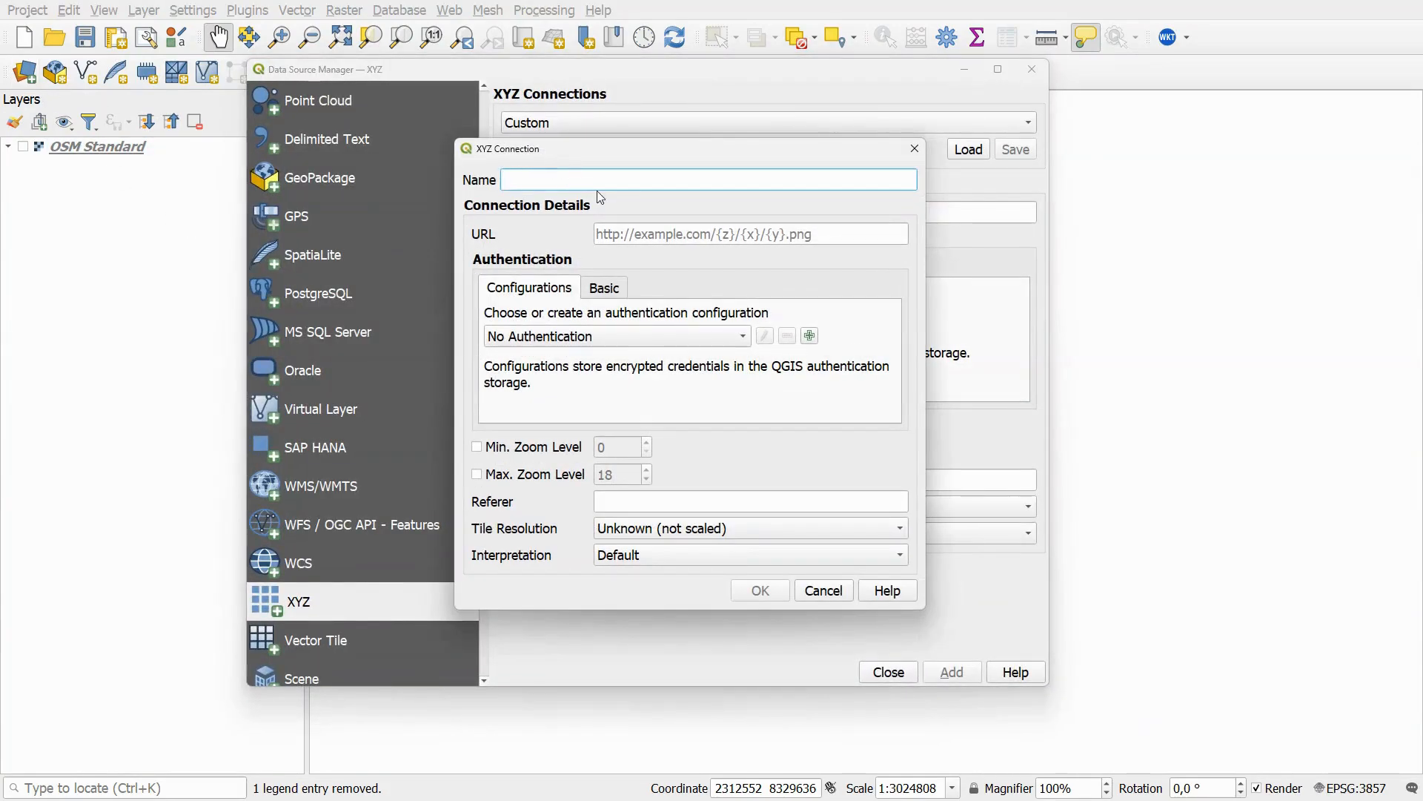
type("Estonia")
left_click(630, 228)
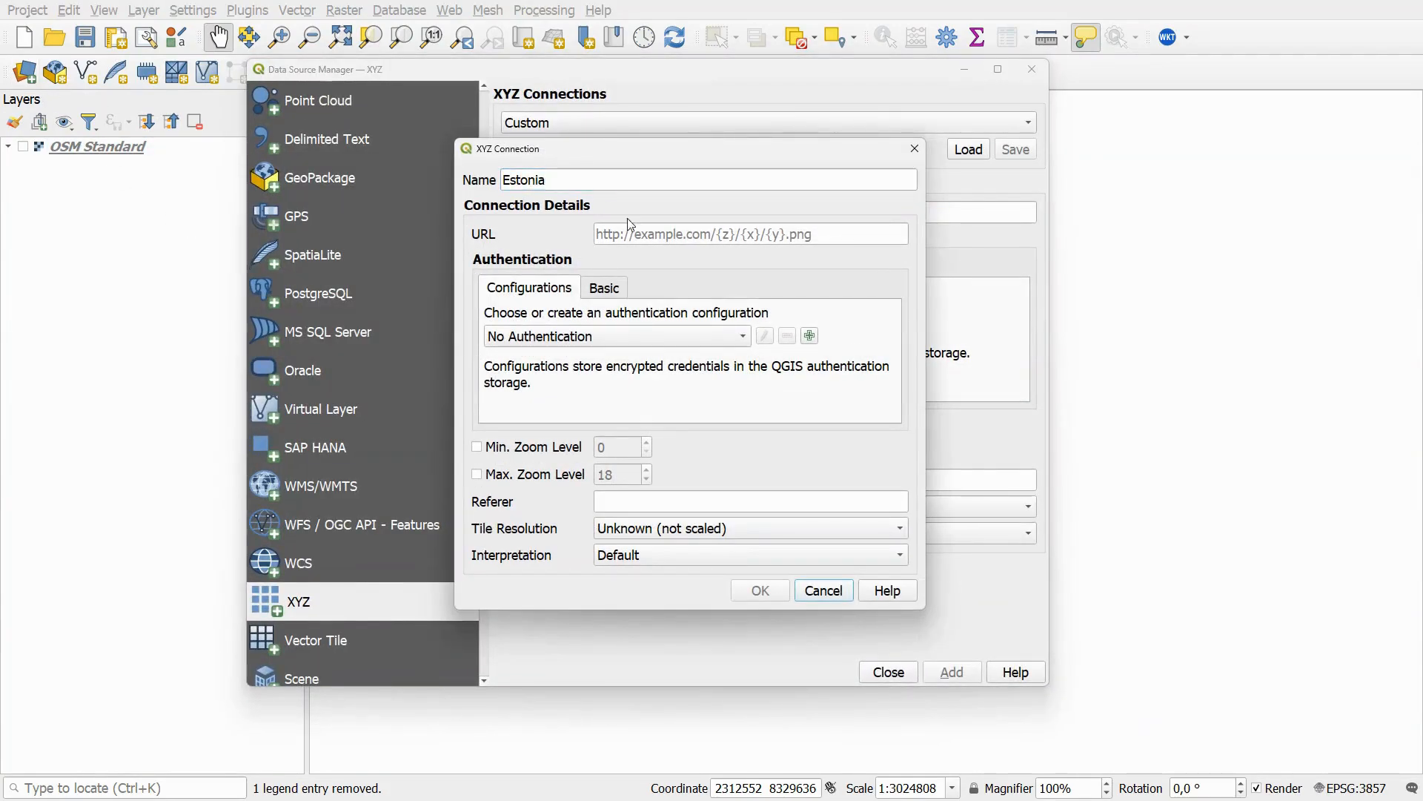
key("ctrl+v")
left_click(756, 590)
left_click(952, 672)
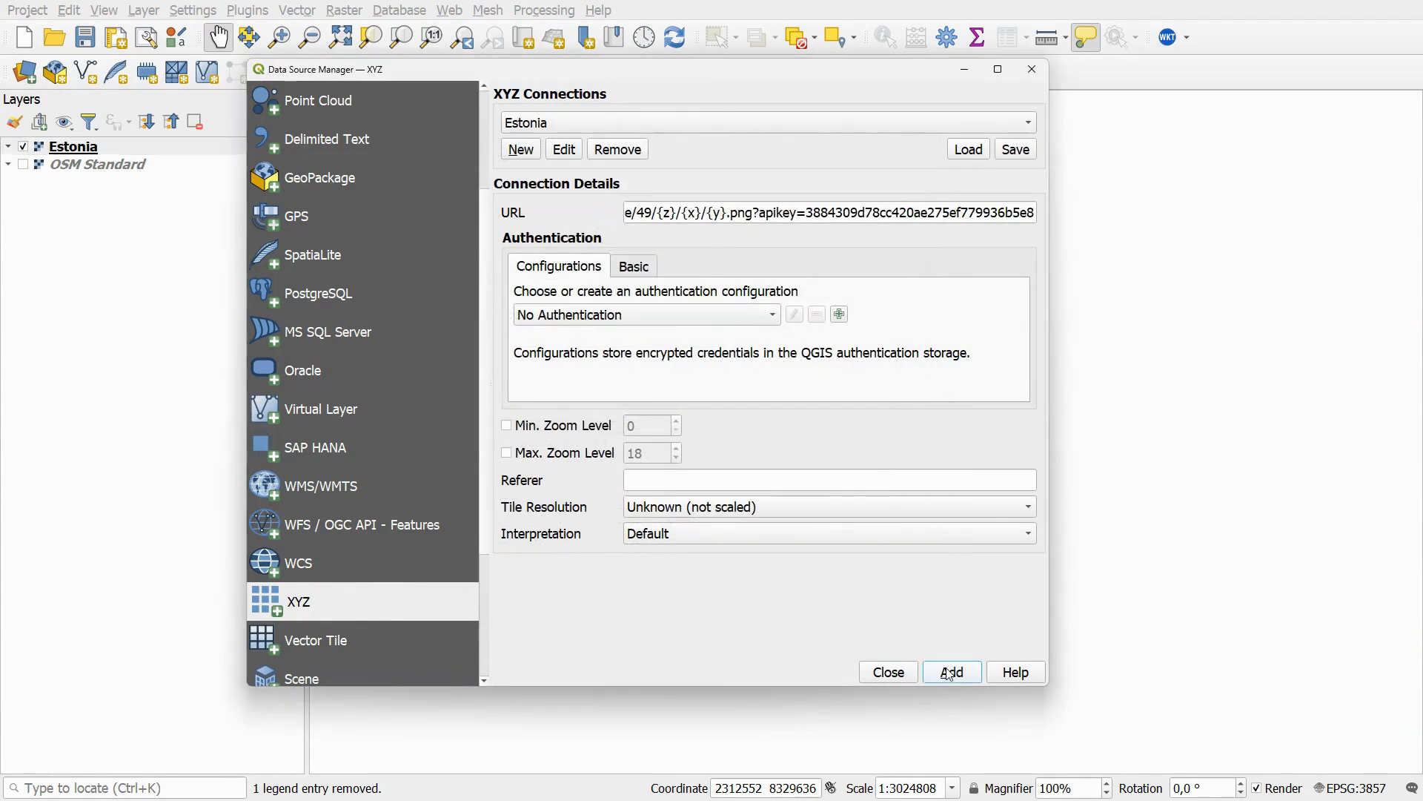
left_click(1030, 71)
scroll(801, 421, "up", 1)
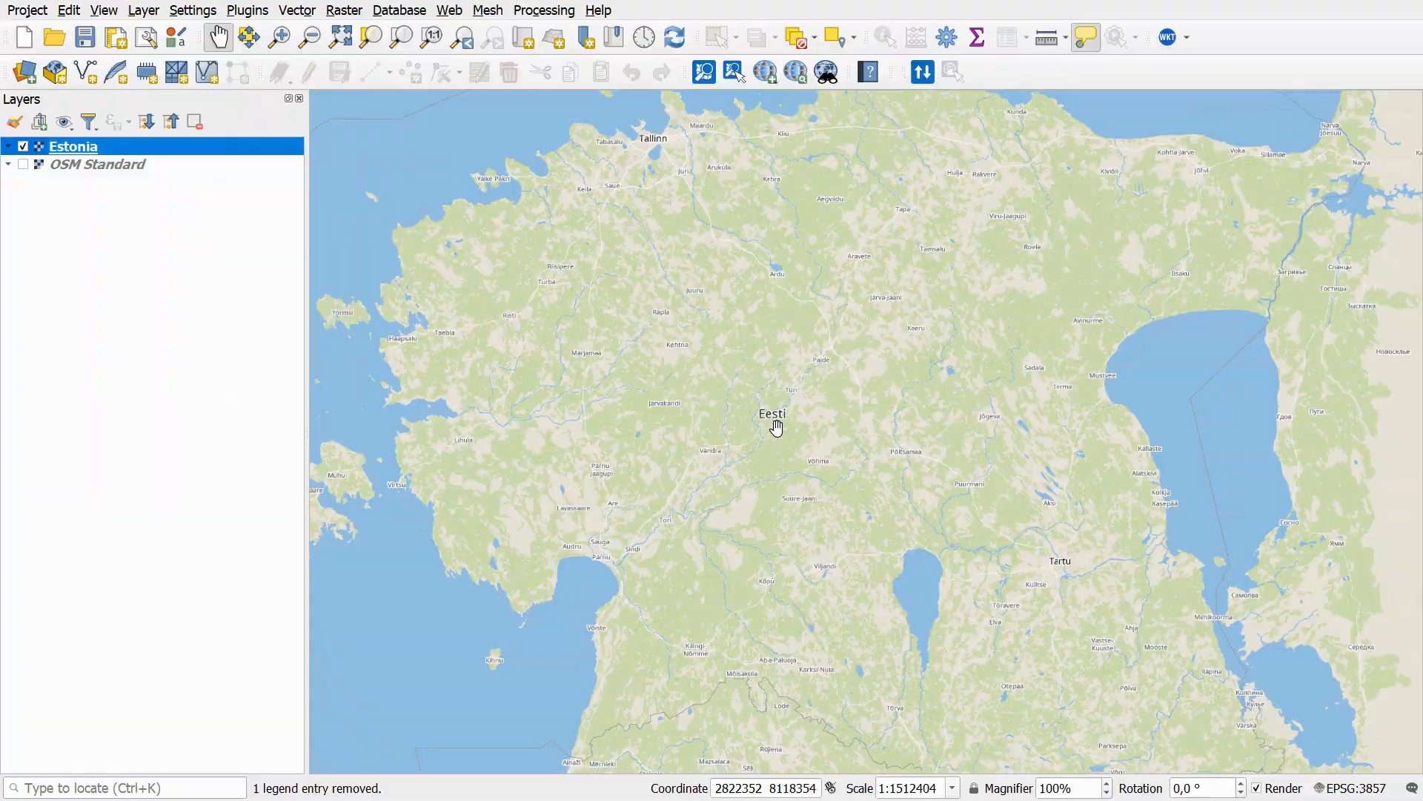
- Copy the service's Vector XYZ URL and create a vector tile connection named Estonia with it as the source URL including its API key
key("alt+Tab")
left_click(1118, 717)
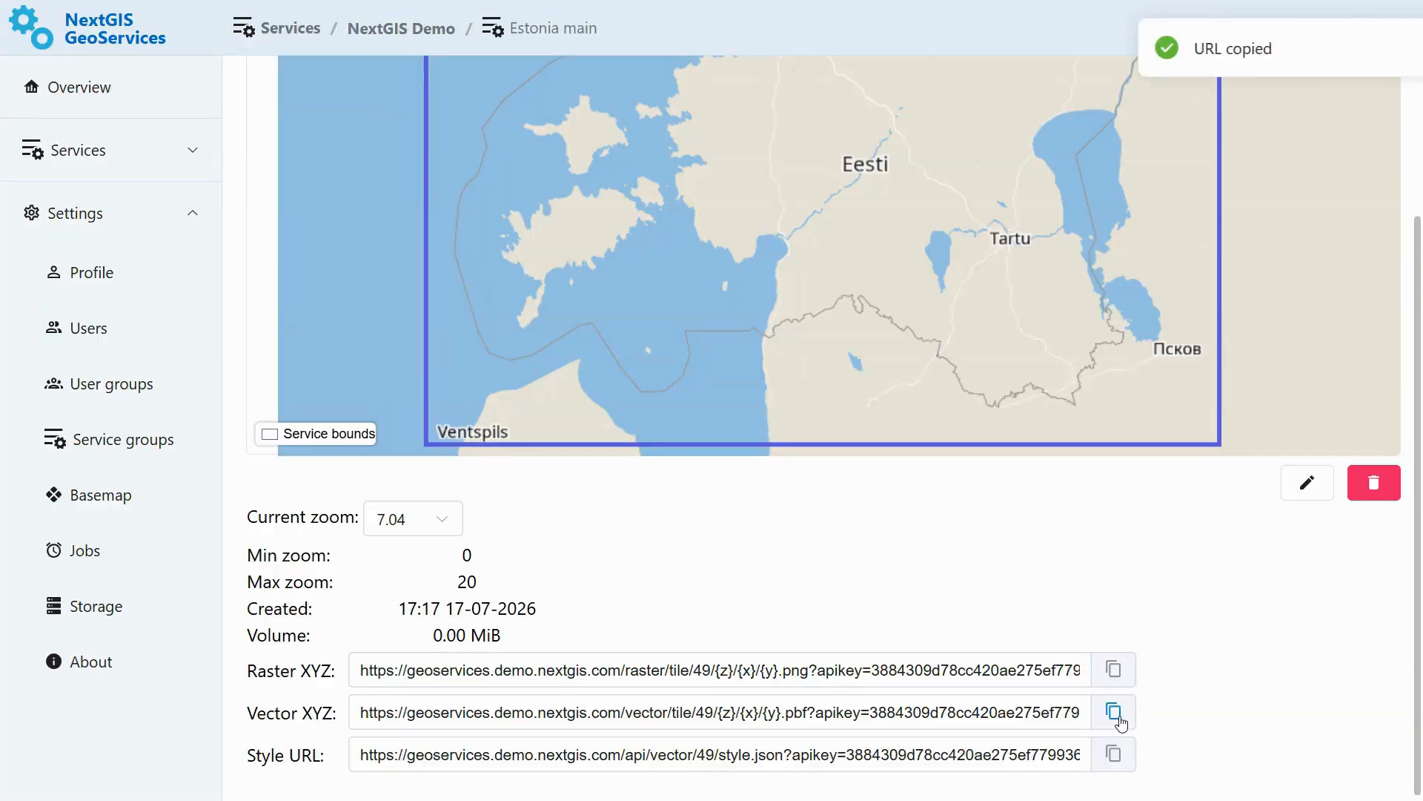
key("alt+Tab")
left_click(24, 72)
left_click(359, 642)
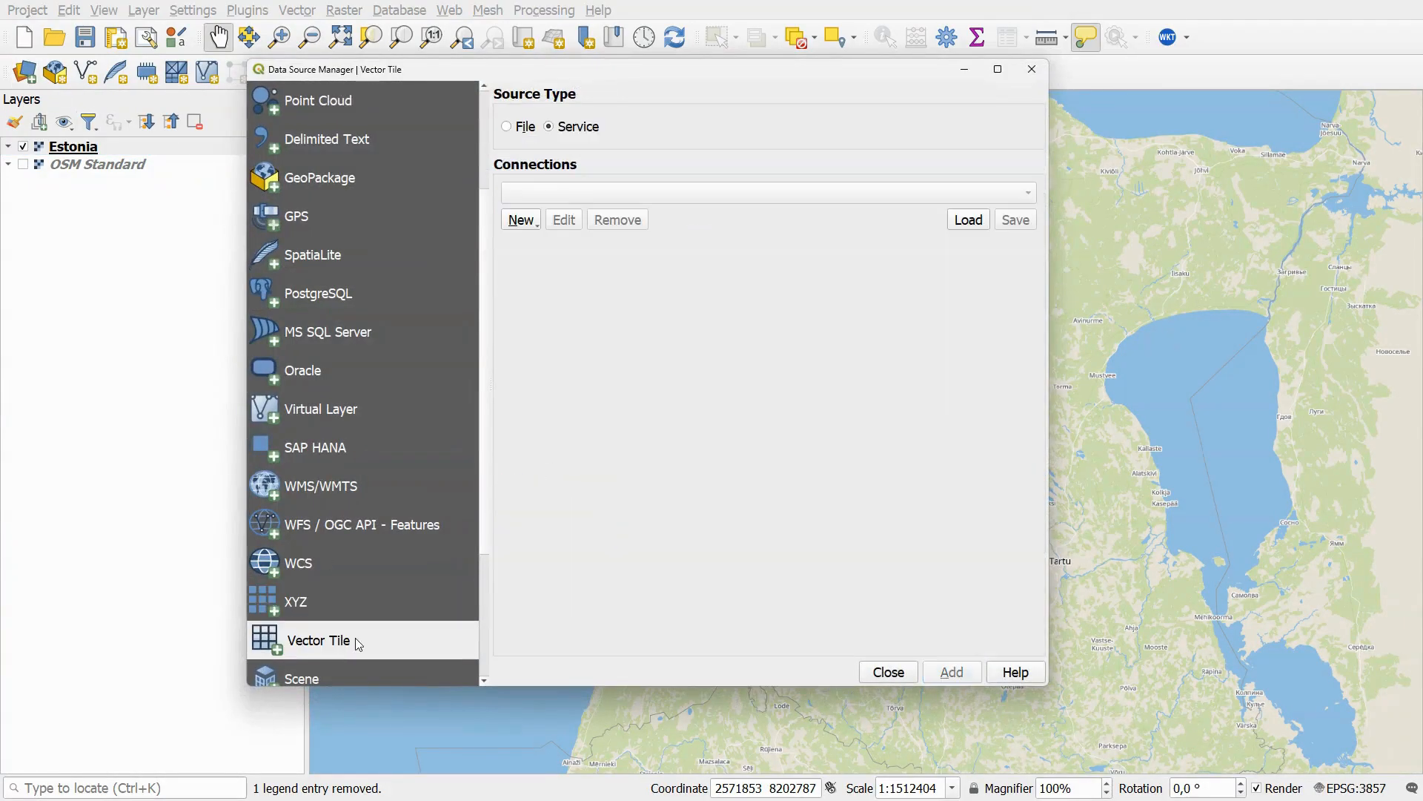
left_click(521, 220)
left_click(578, 238)
left_click(657, 299)
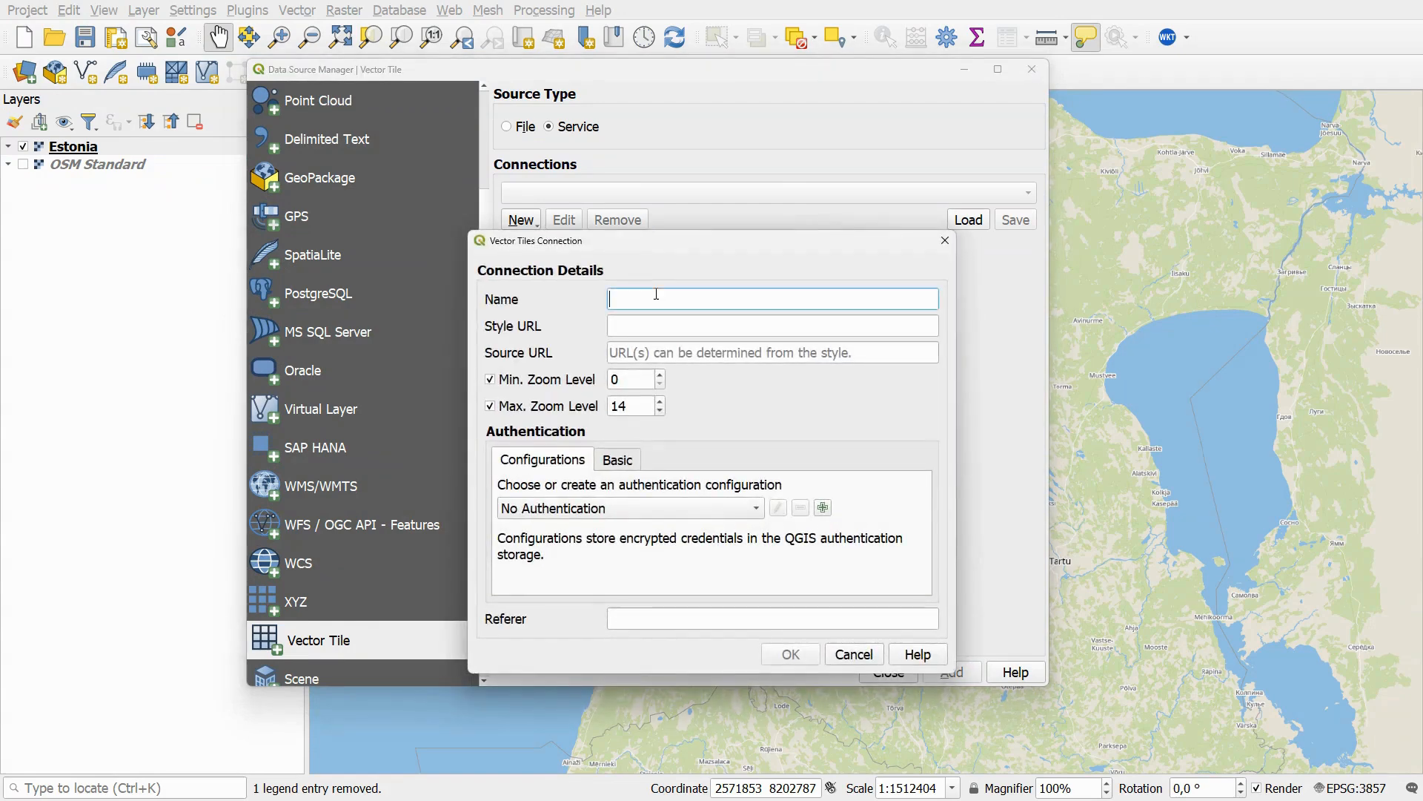
type("Es")
left_click(657, 353)
key("ctrl+v")
- Copy the service's Style URL, paste it as the connection's style URL with its API key, and add the vector tile layer
key("alt+Tab")
left_click(1118, 756)
key("alt+Tab")
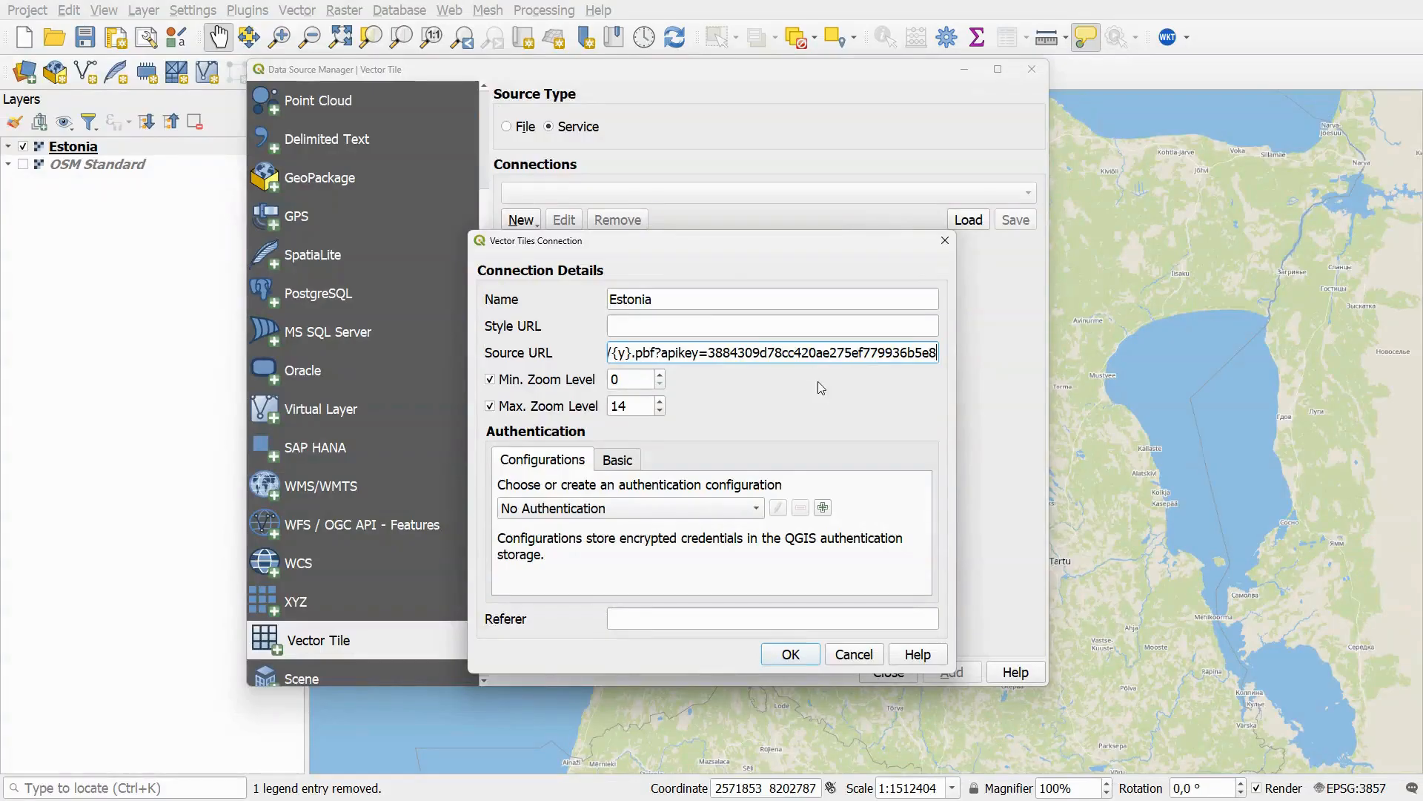
left_click(706, 325)
key("ctrl+v")
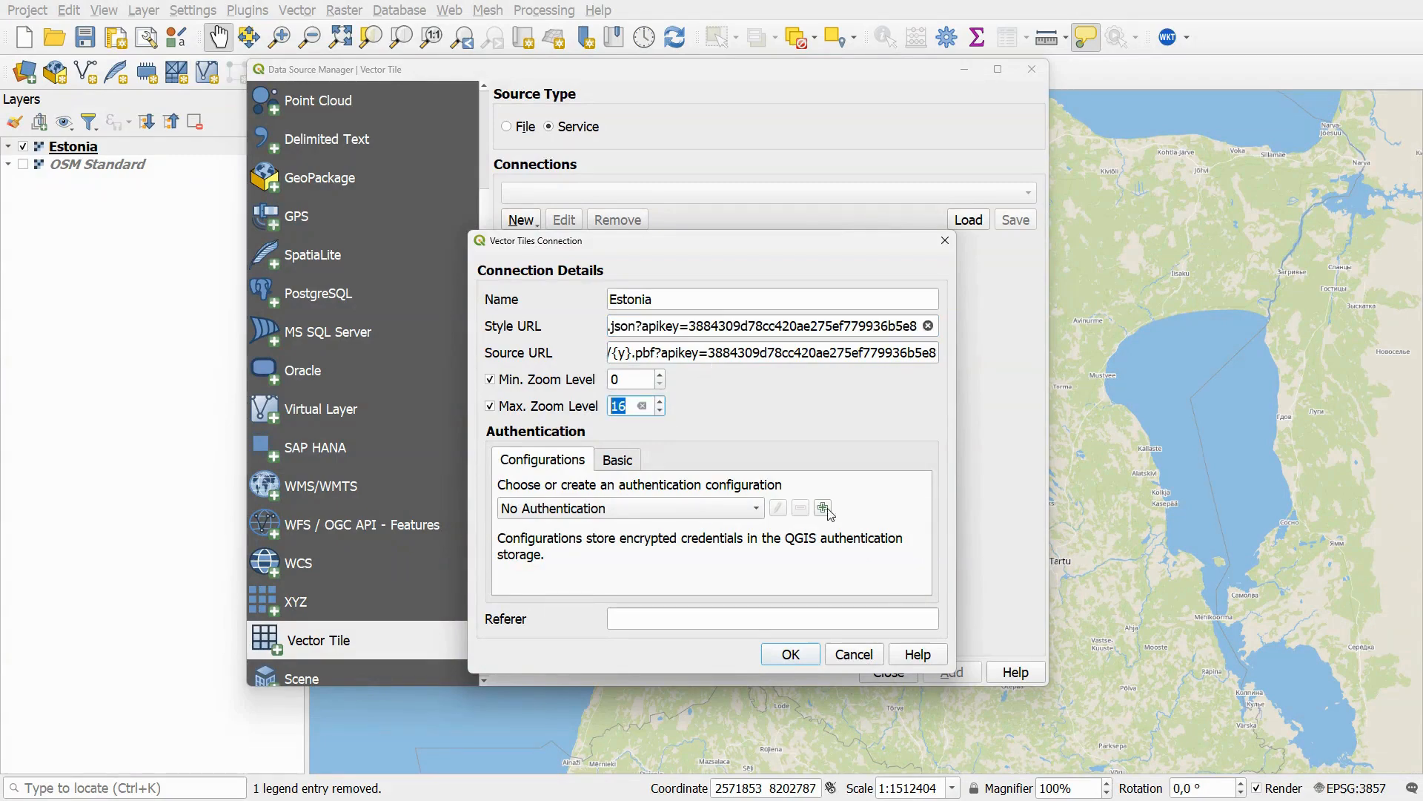
left_click(790, 654)
left_click(952, 672)
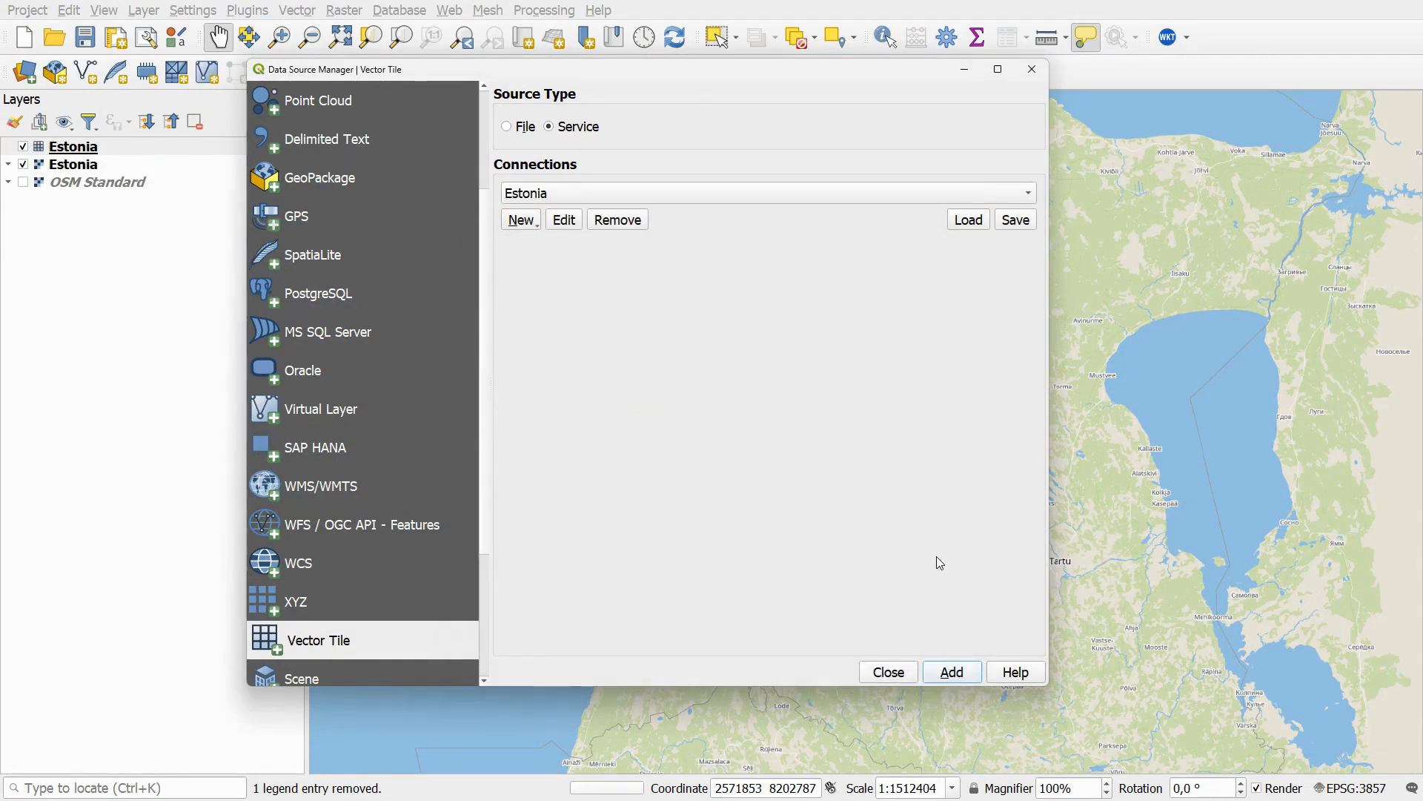
left_click(1032, 69)
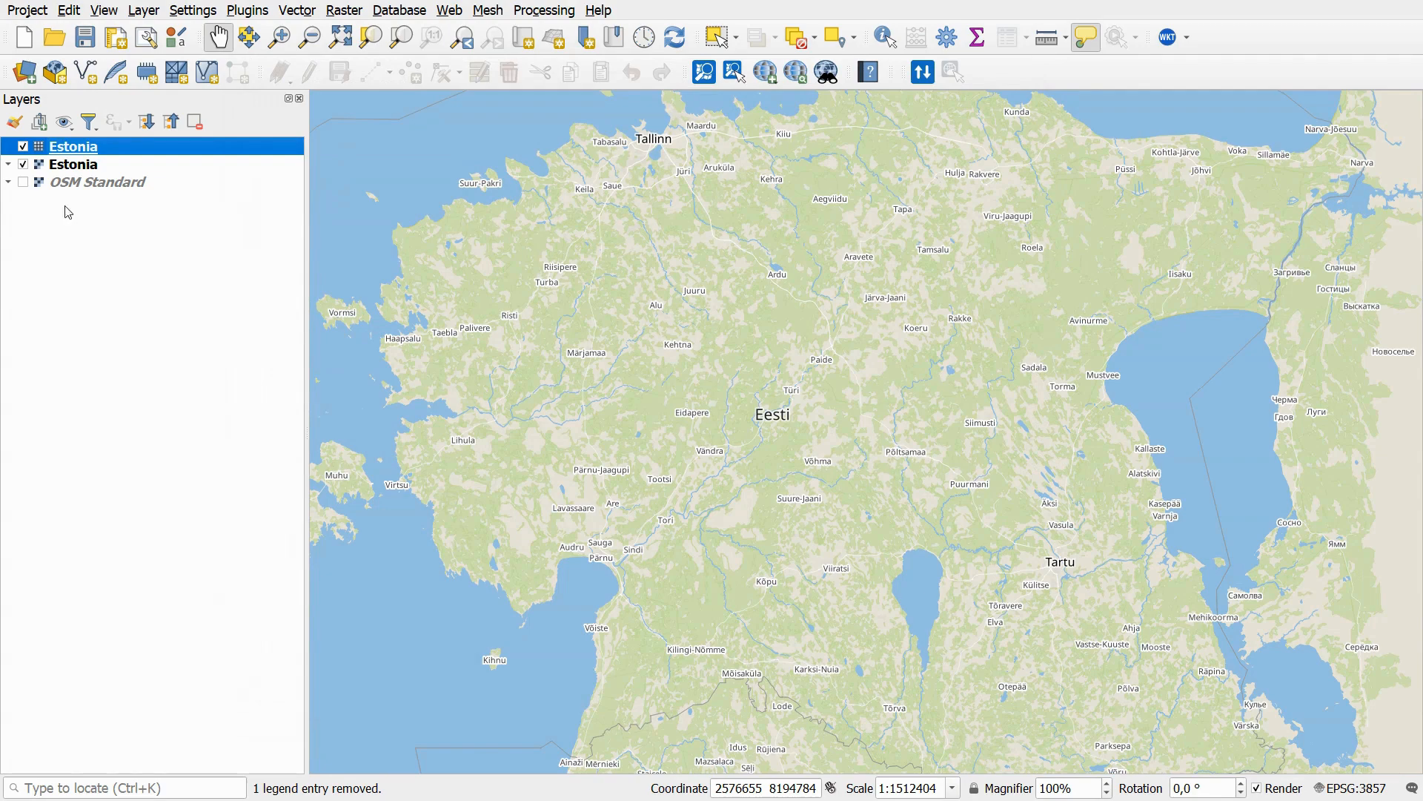
- Hide the raster Estonia layer and recolour a waterway rule of the vector tile layer to red
left_click(23, 164)
scroll(793, 401, "up", 2)
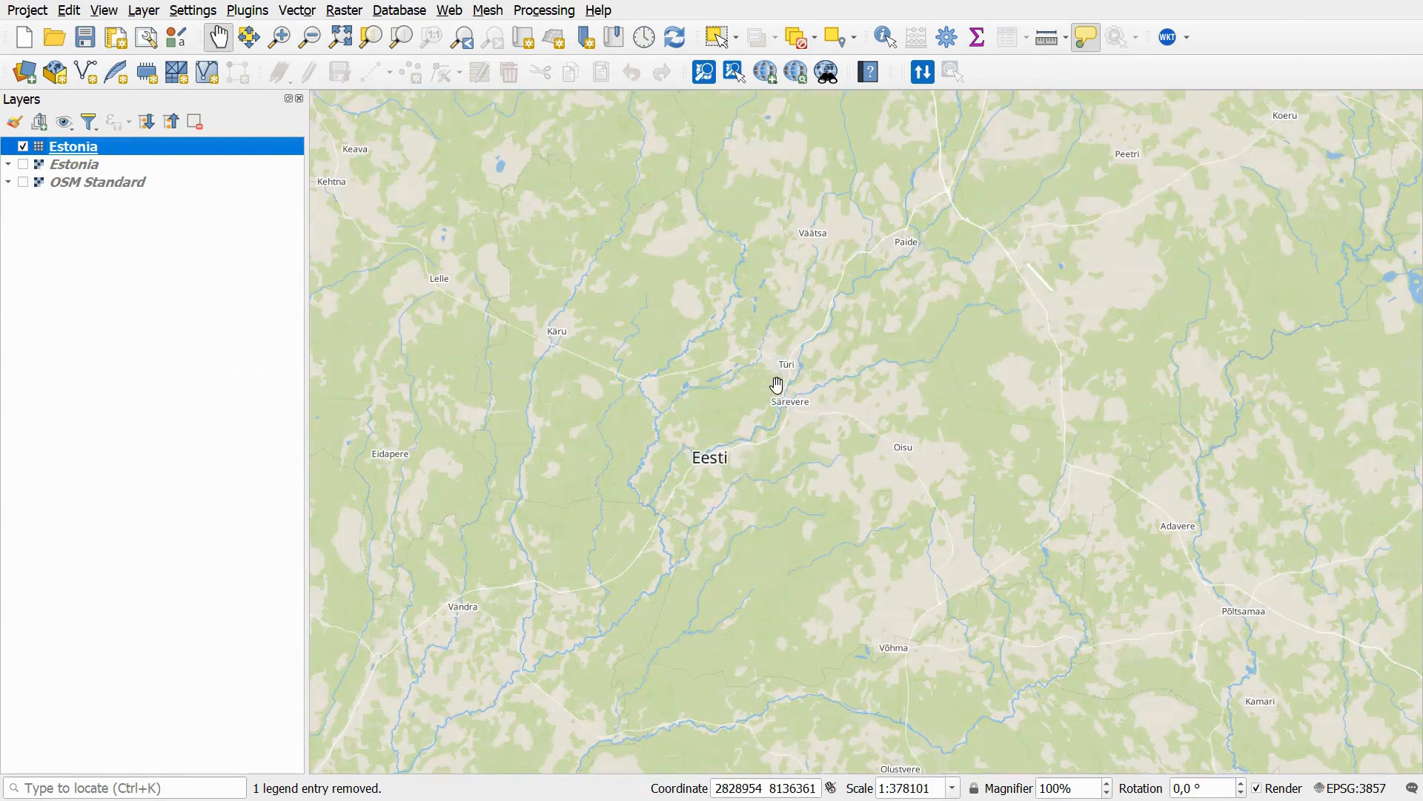
double_click(42, 152)
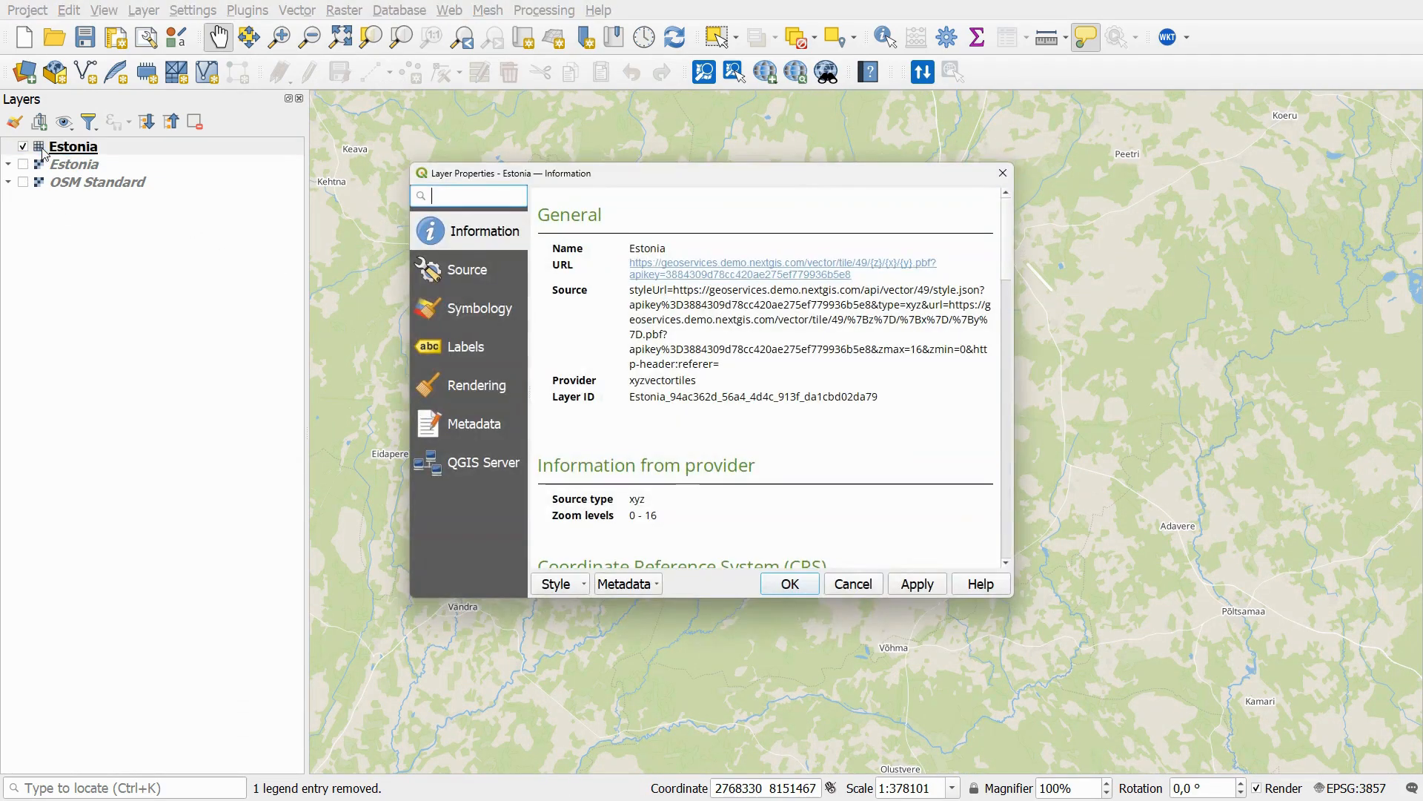
left_click(438, 309)
scroll(599, 344, "down", 3)
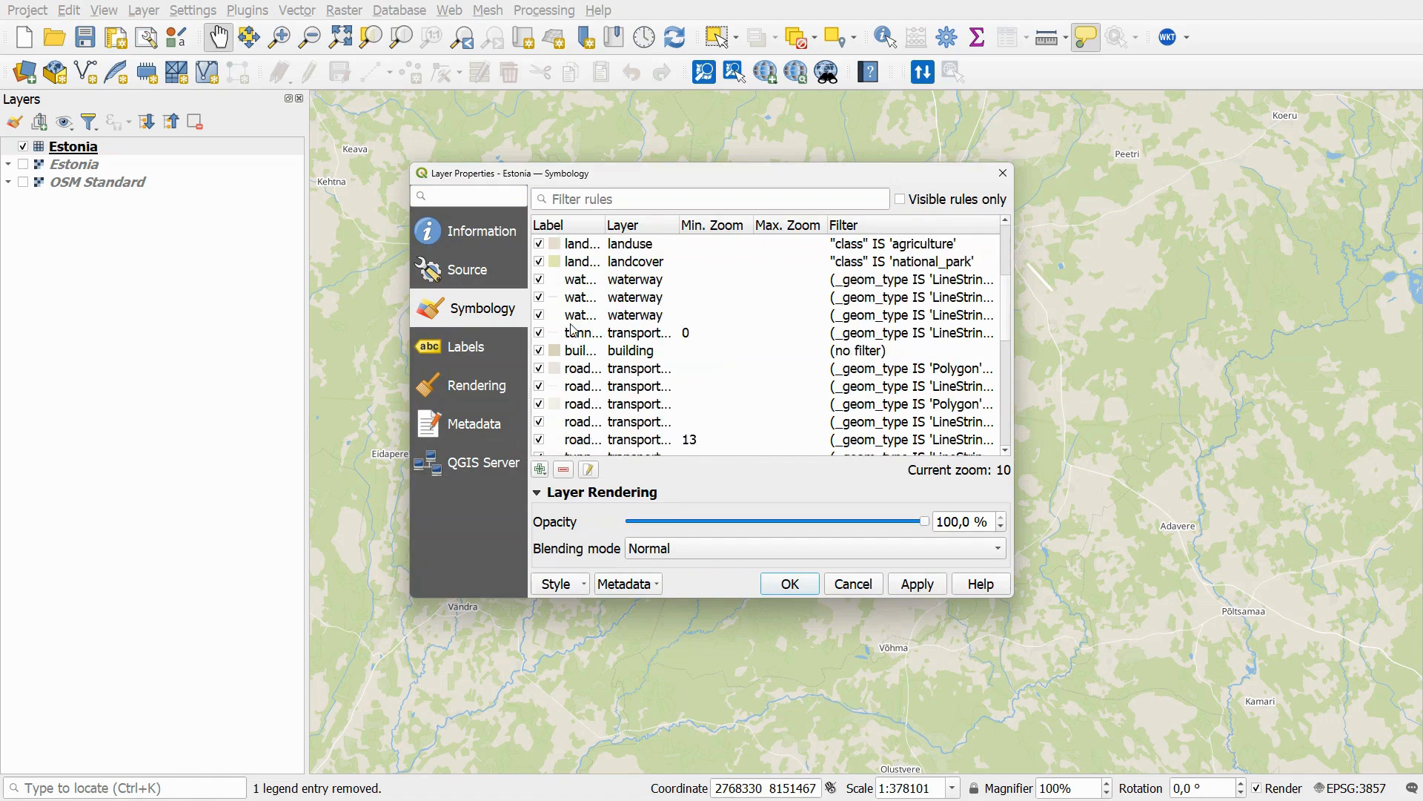
double_click(561, 298)
left_click(804, 353)
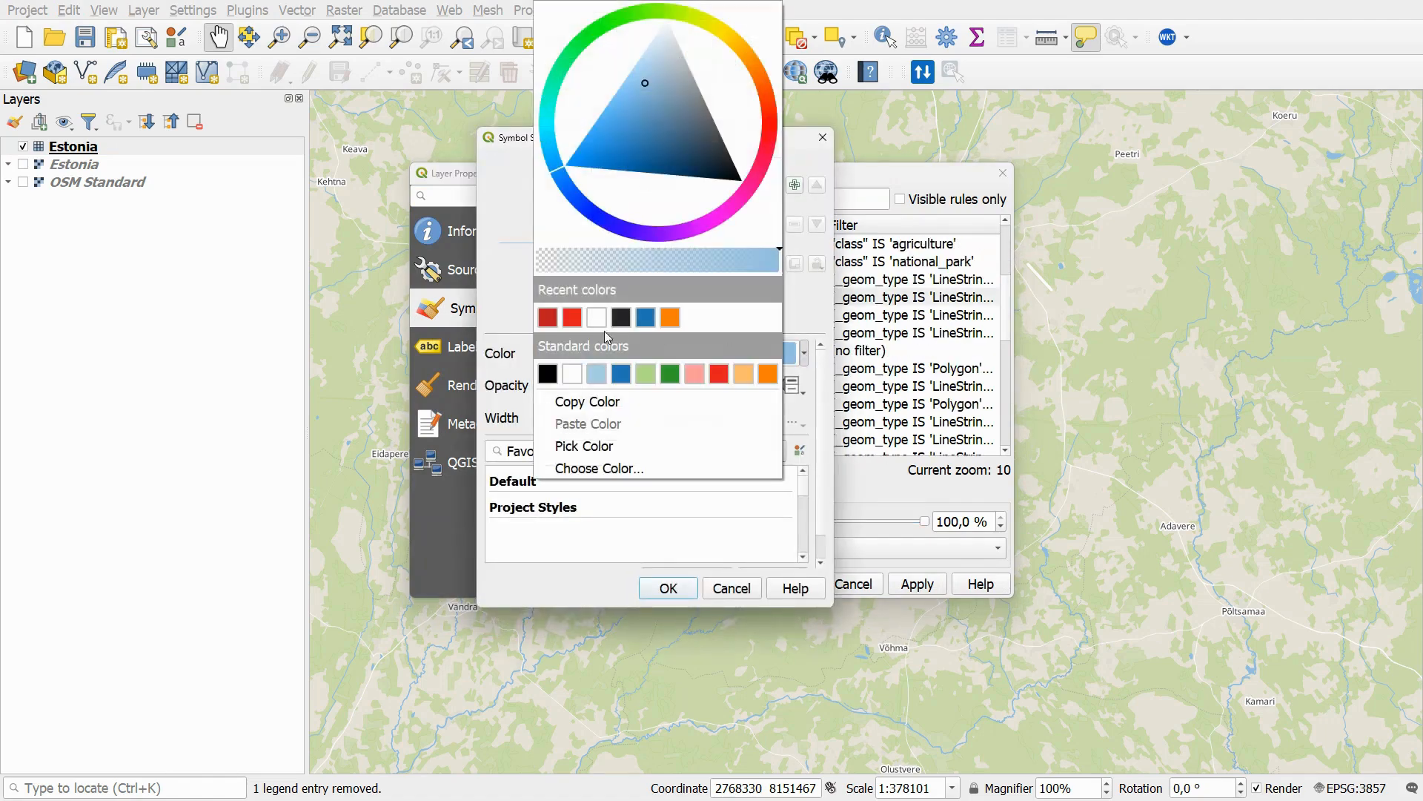
left_click(567, 313)
left_click(669, 588)
left_click(774, 579)
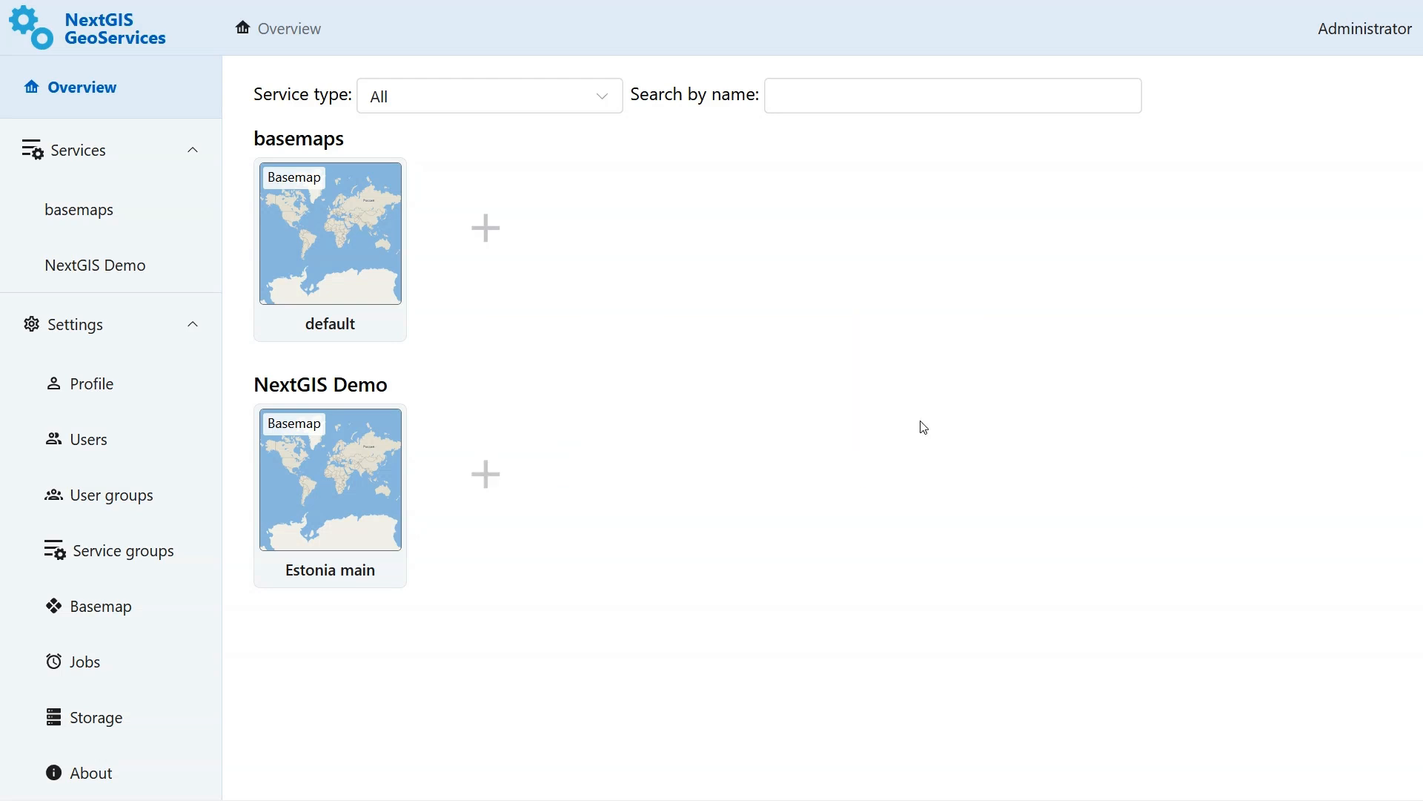
- Start a new External service named OSM in the NextGIS Demo group
left_click(490, 467)
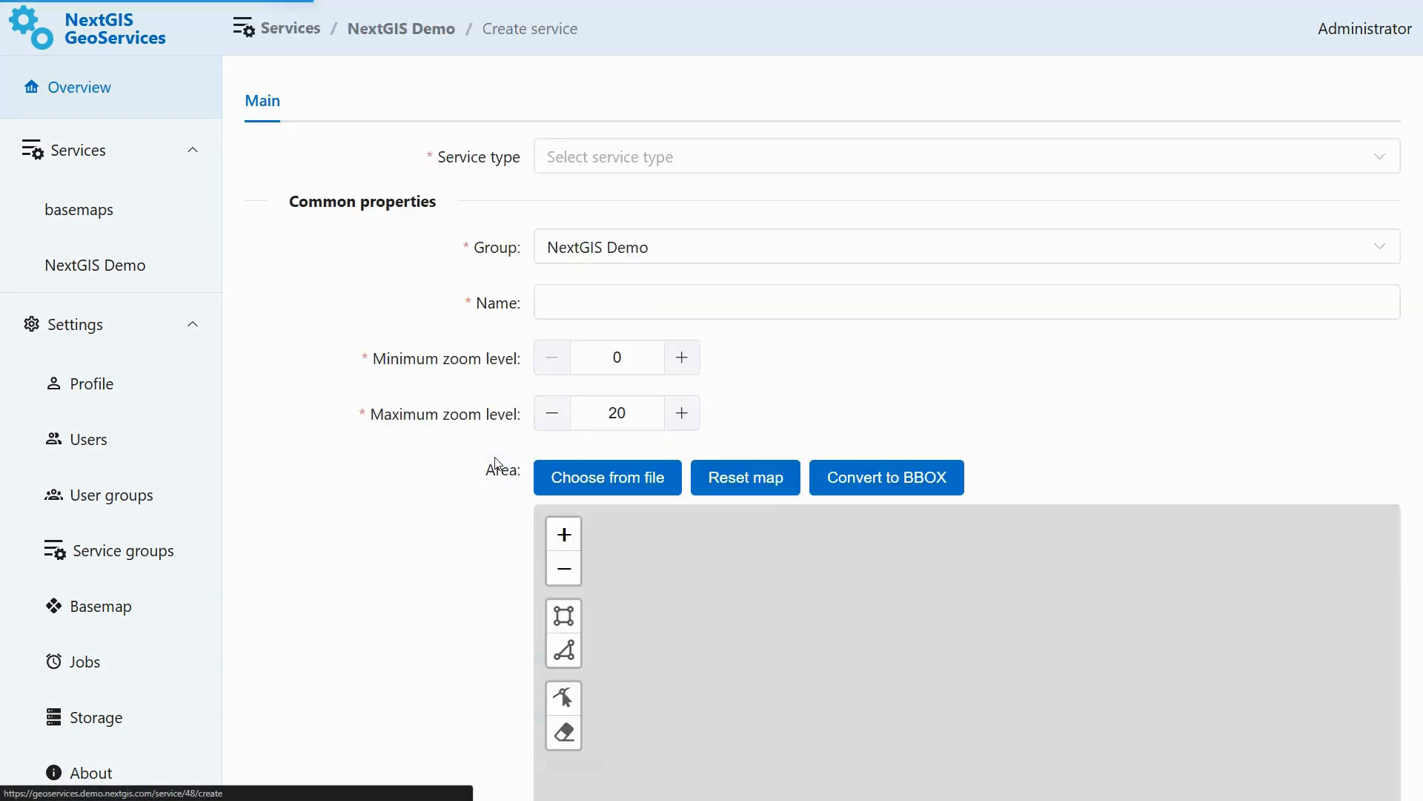
left_click(695, 165)
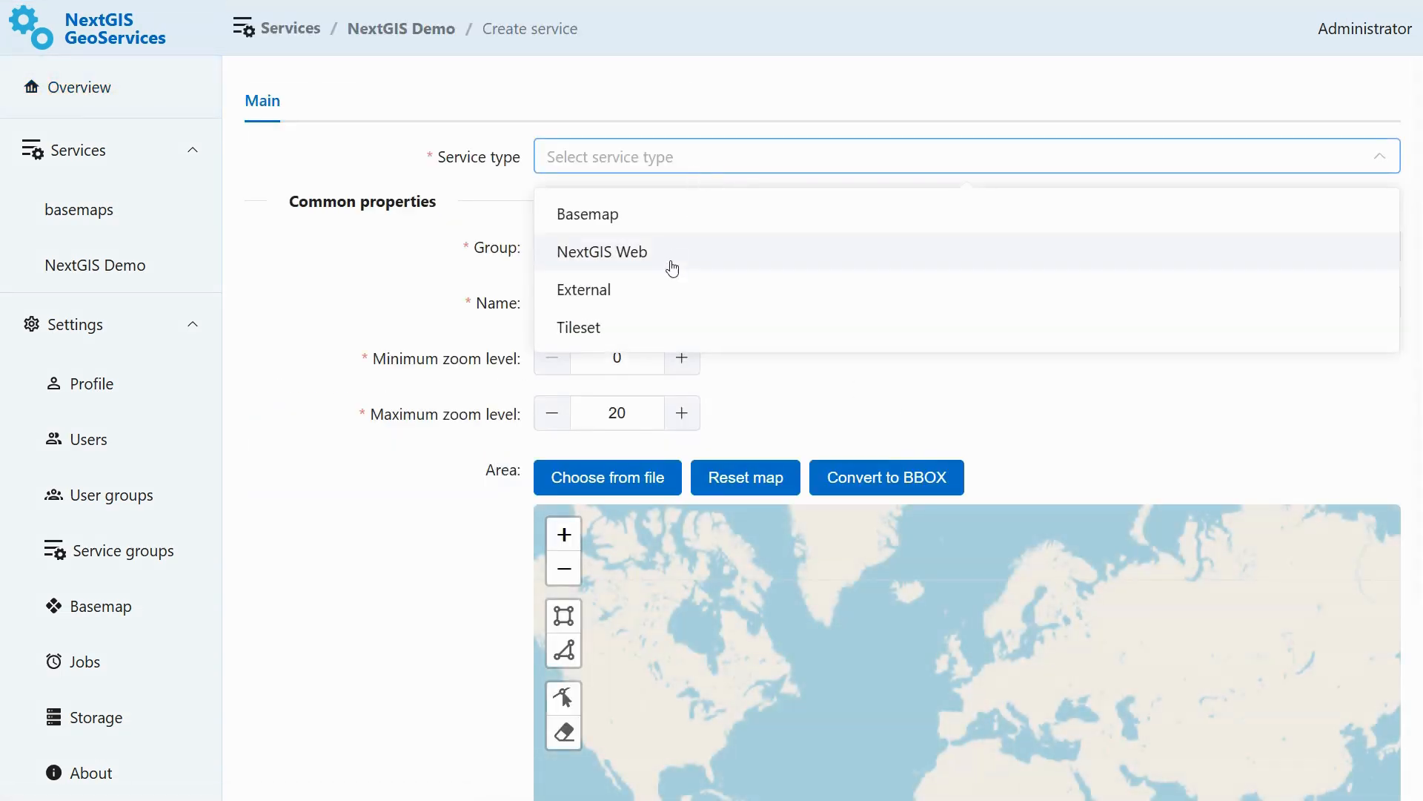
left_click(670, 288)
left_click(666, 297)
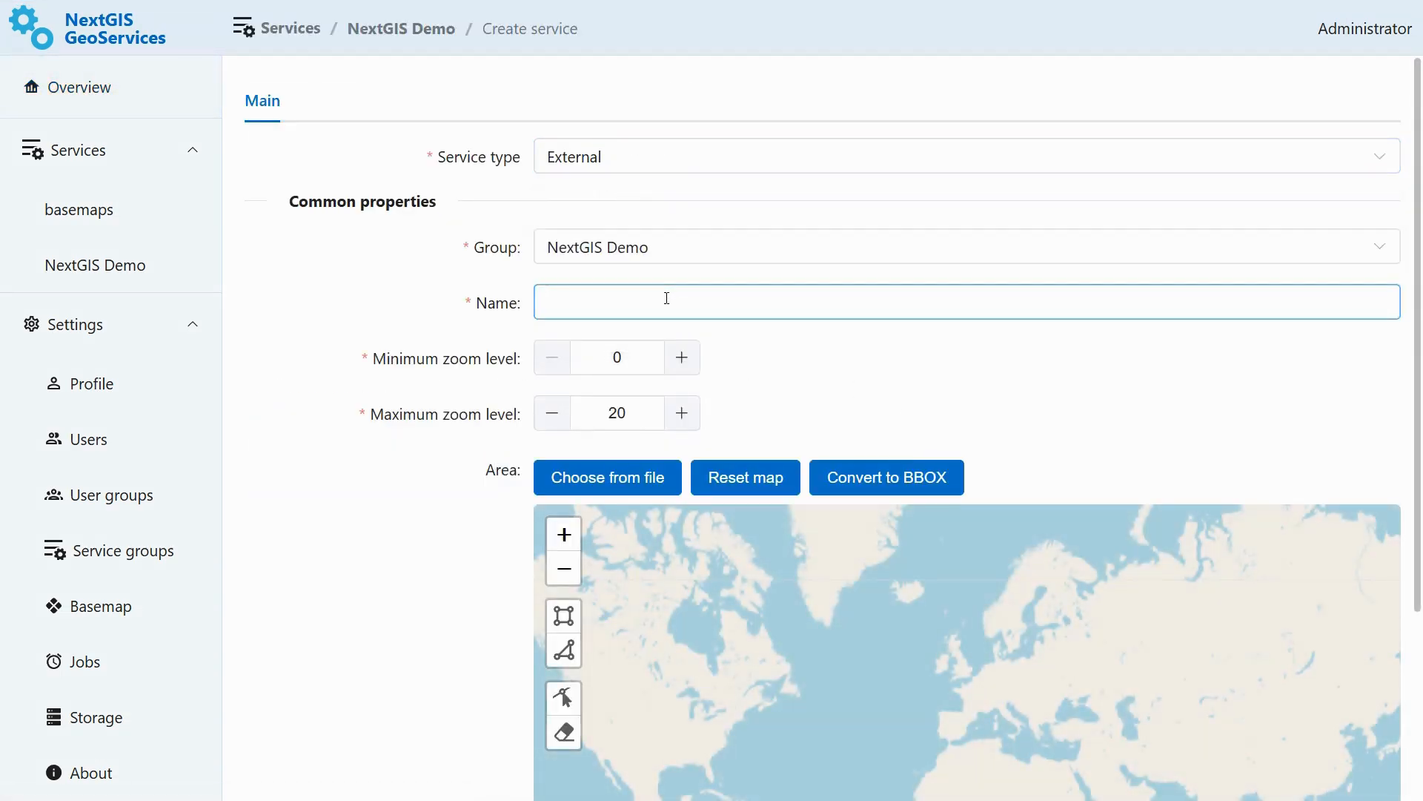
left_click(754, 362)
scroll(756, 362, "down", 2)
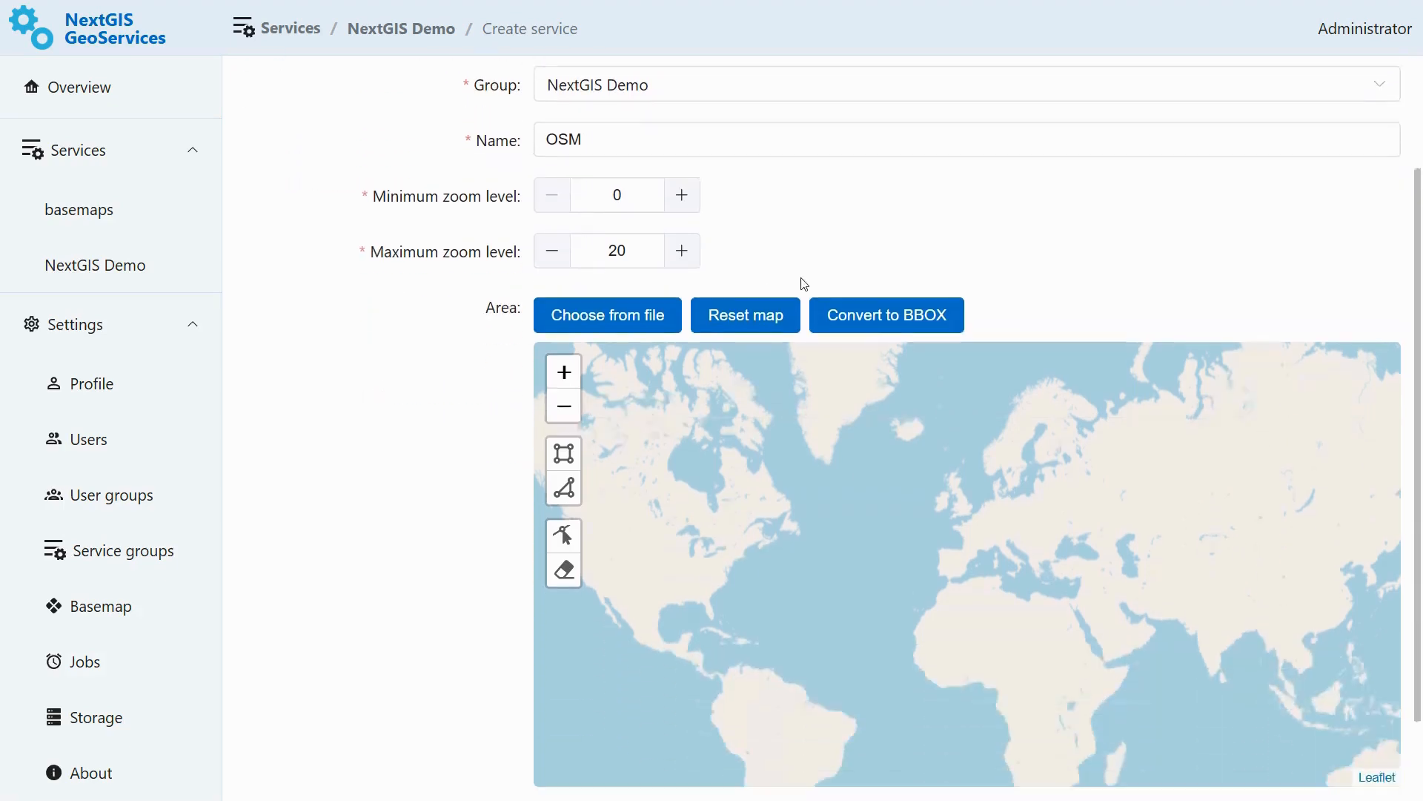
- Draw a rectangular service area covering Estonia on the map
scroll(1056, 412, "up", 1)
scroll(1035, 441, "up", 3)
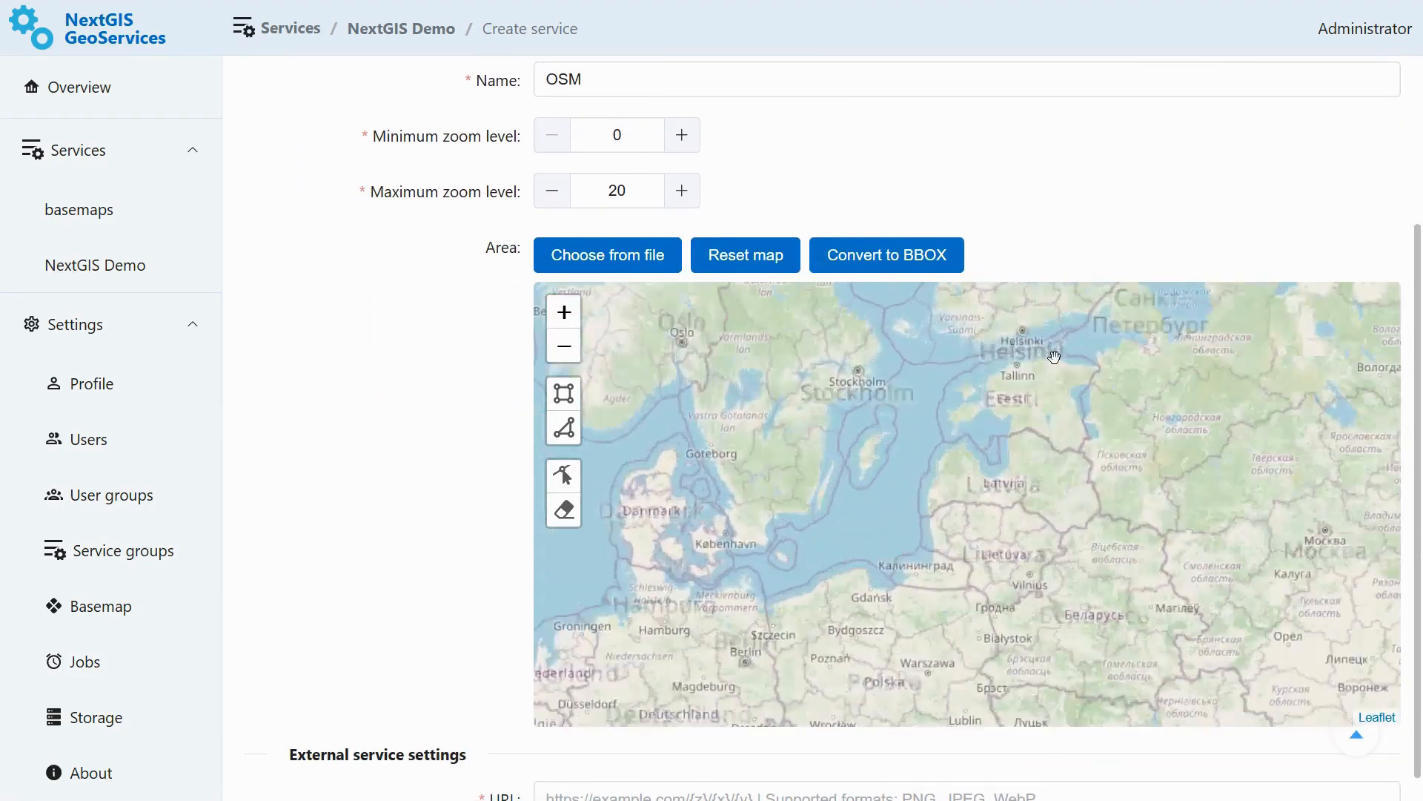
left_click(564, 393)
left_click(785, 320)
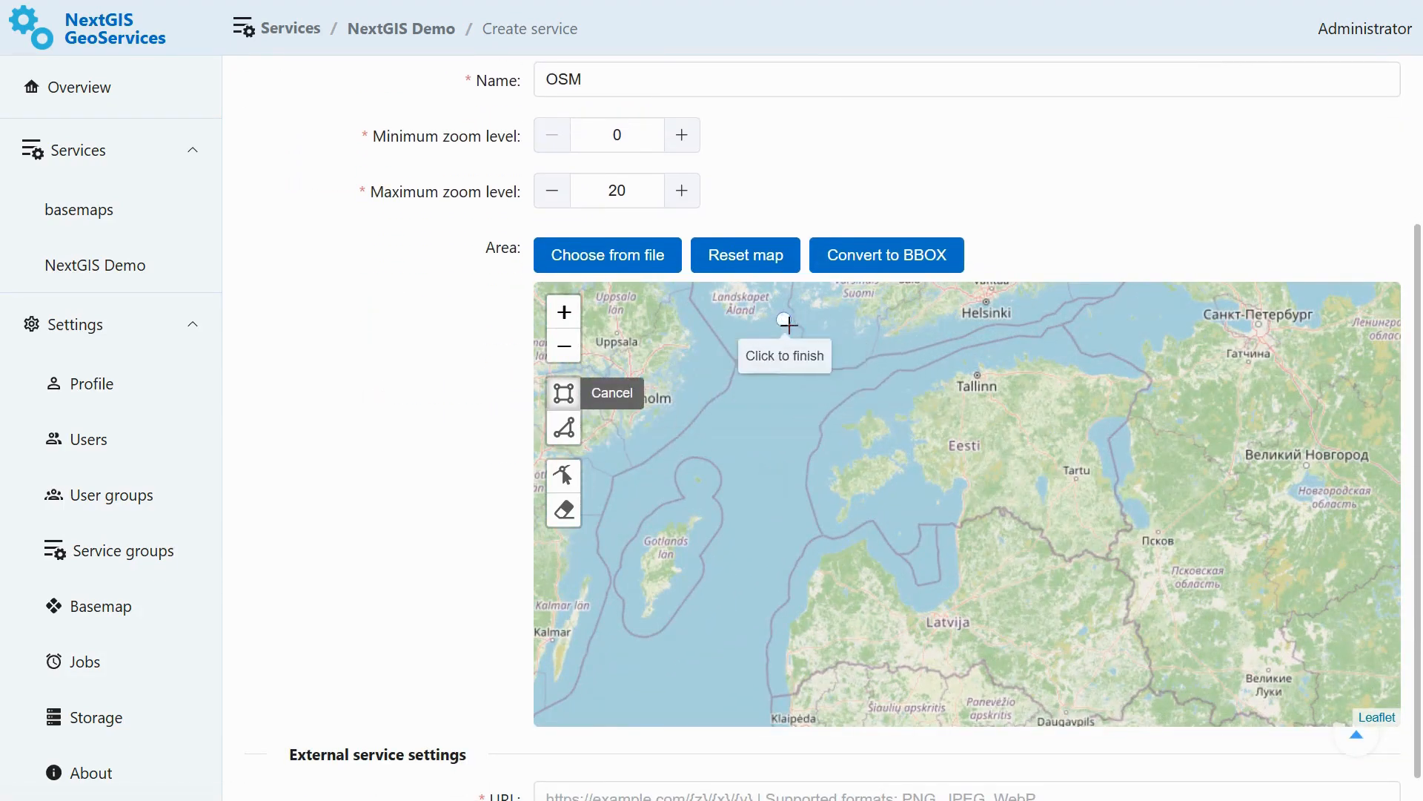
left_click(1161, 576)
scroll(366, 519, "down", 2)
left_click(701, 629)
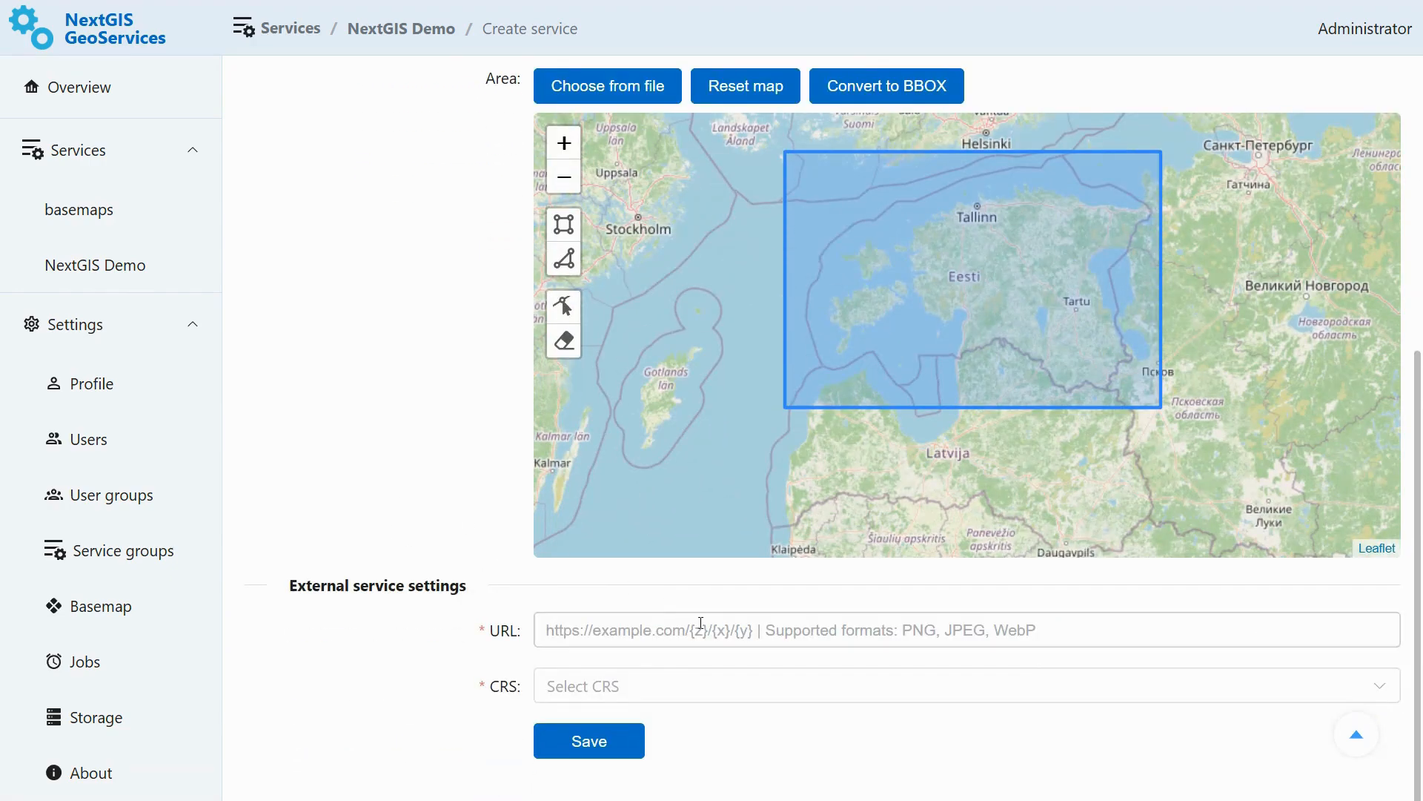
type("https://b.tile.openstreetmap.org/{z}/{x}/{y}.png")
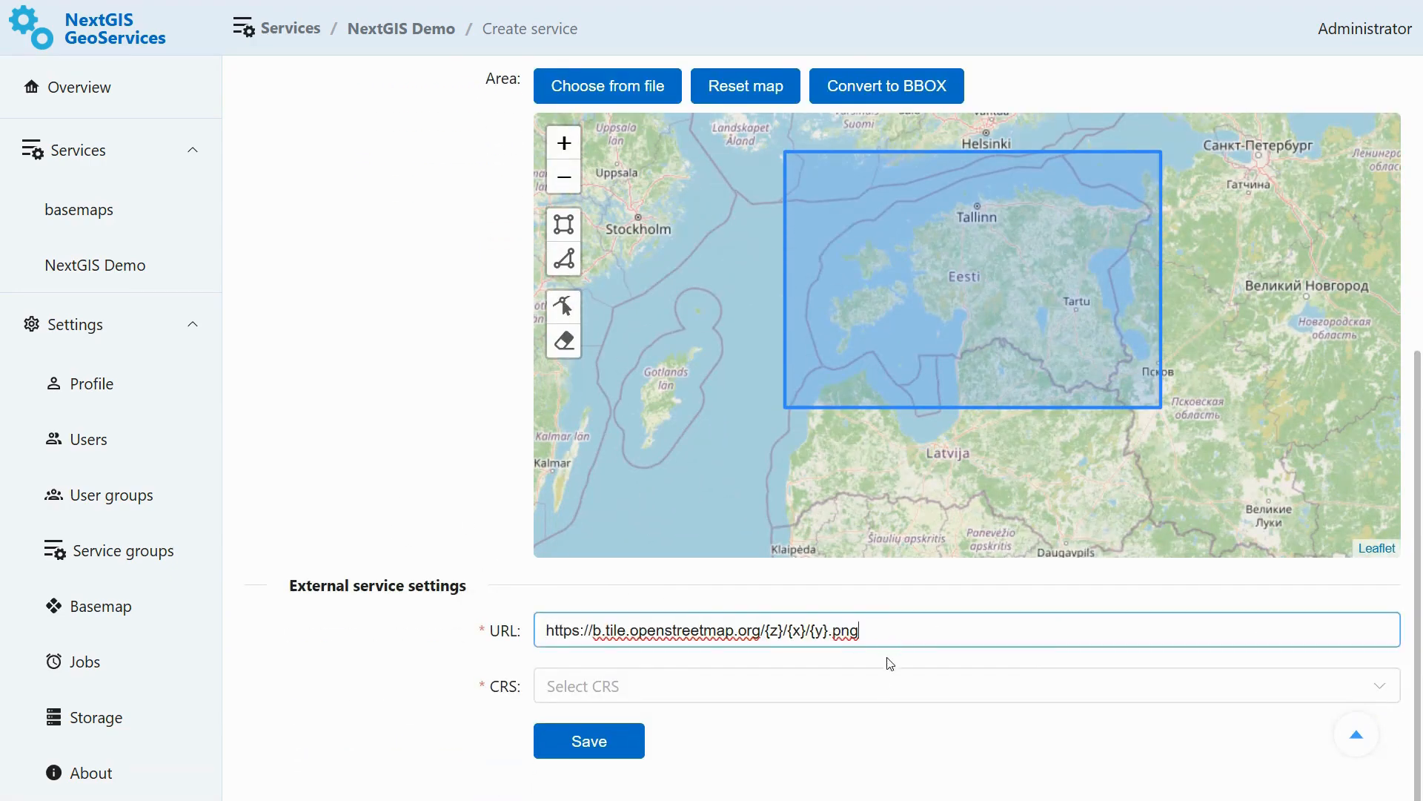
left_click(907, 691)
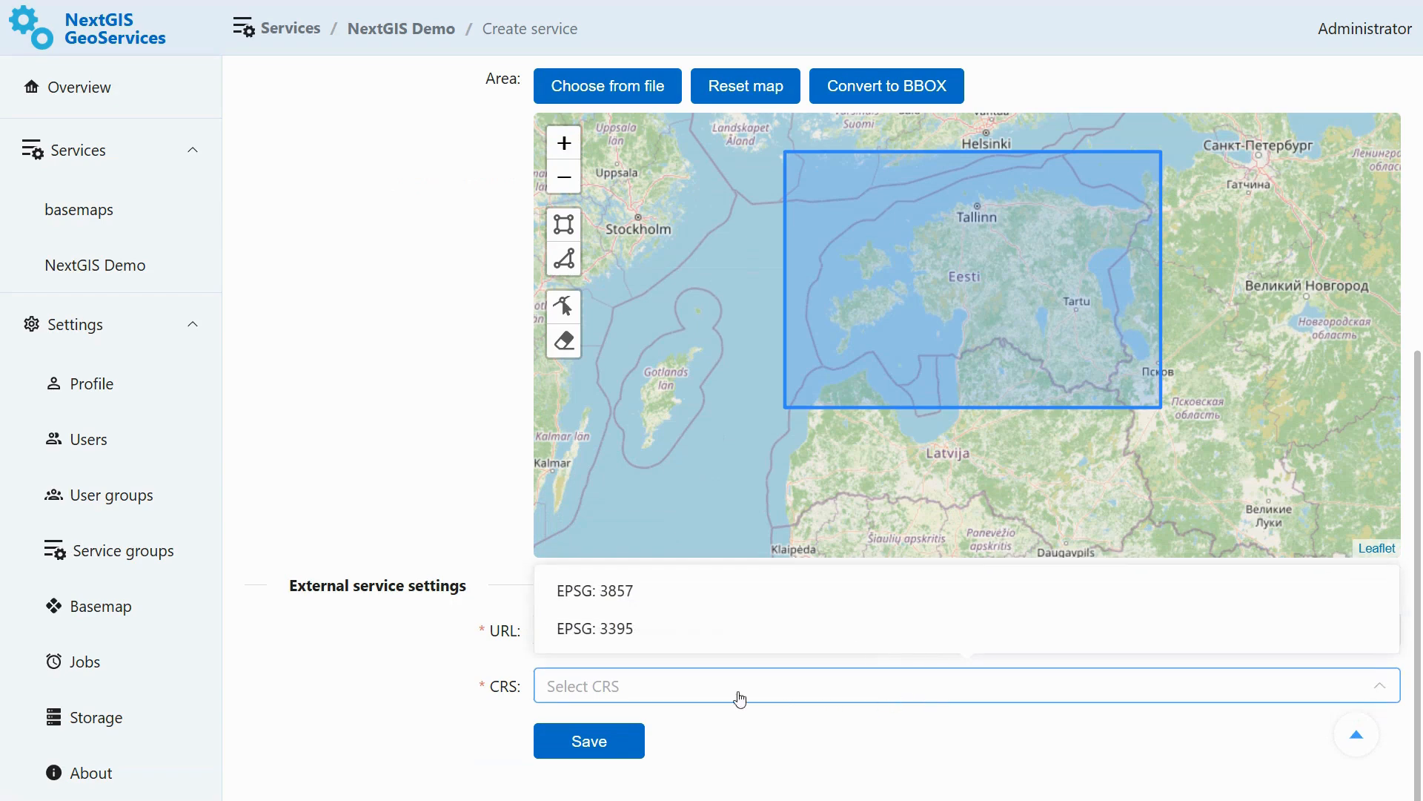
left_click(633, 602)
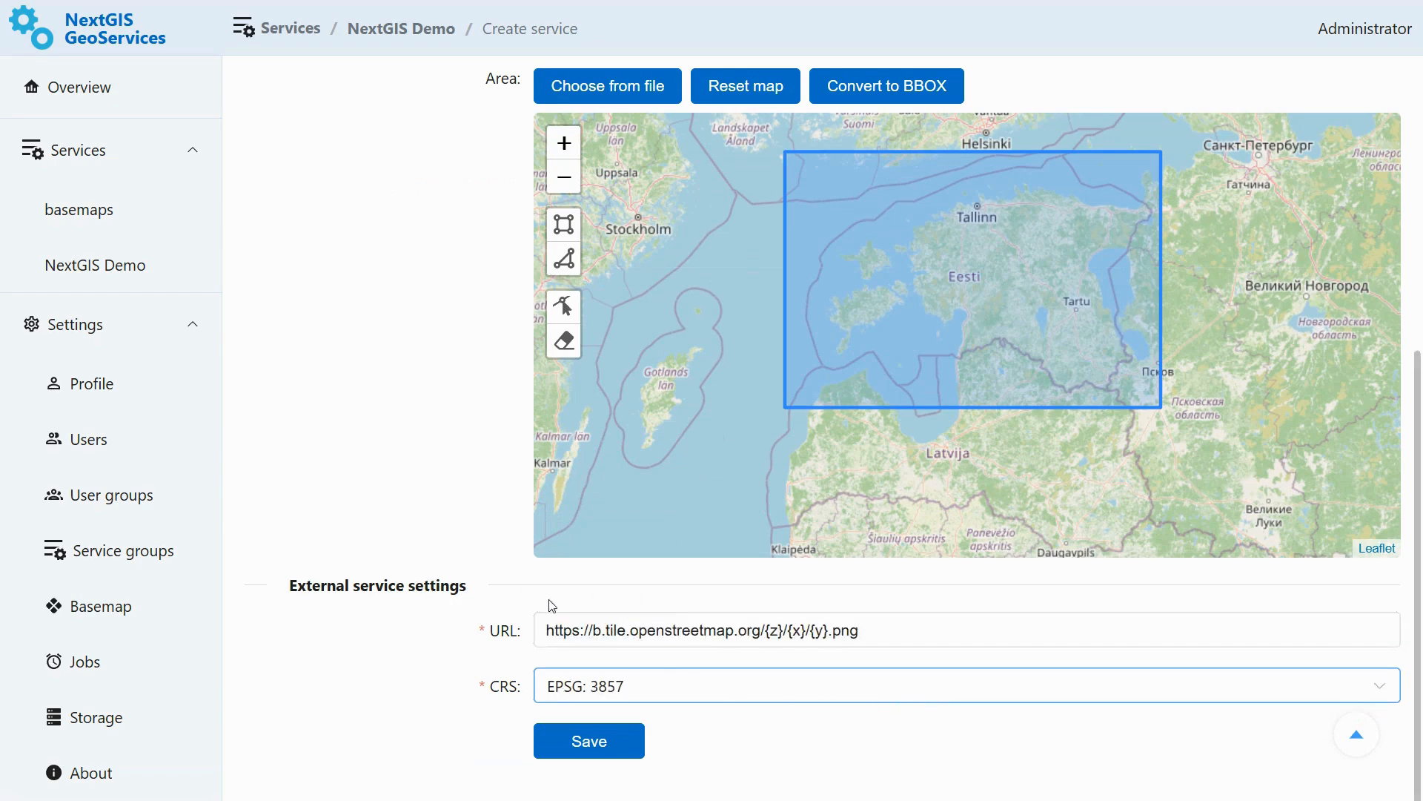
left_click(632, 743)
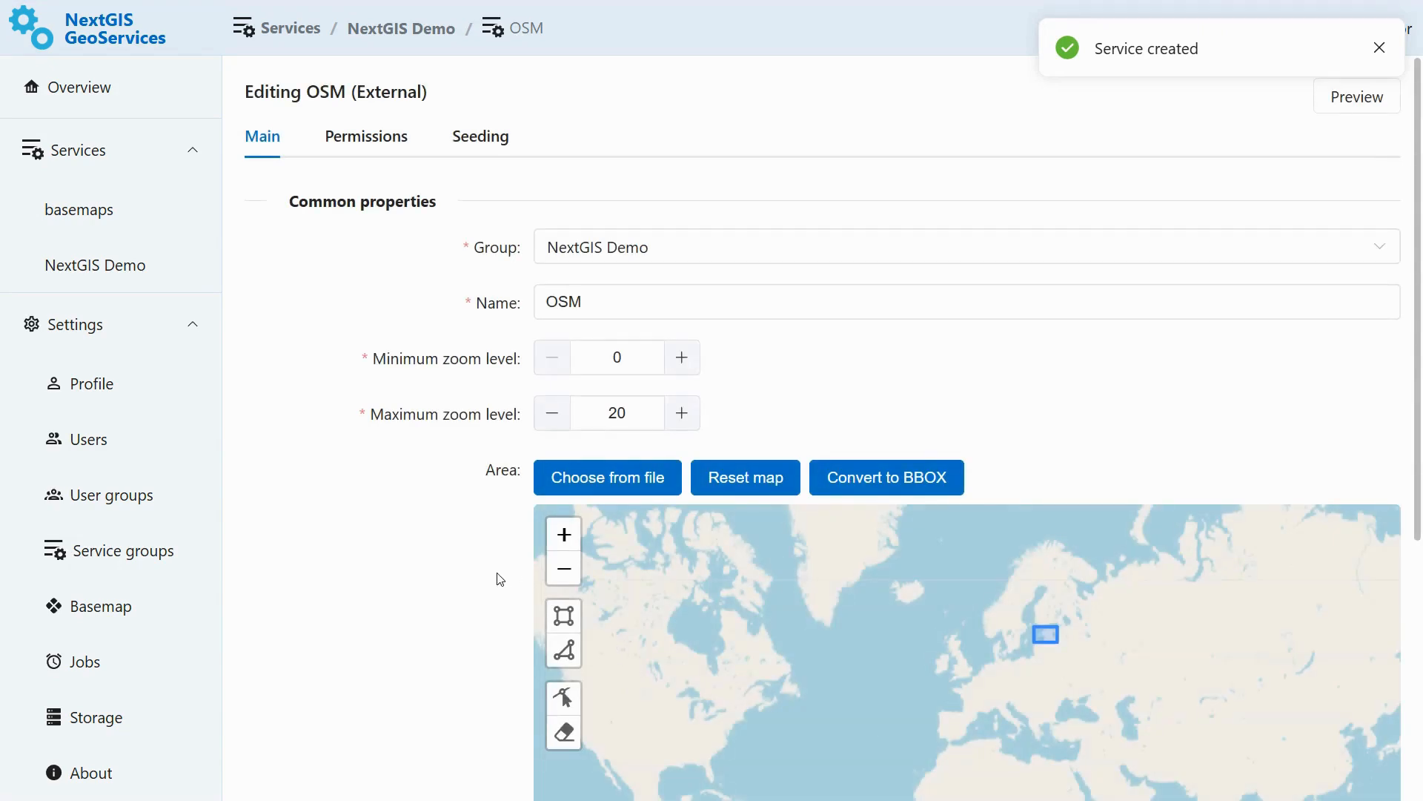
- Open the OSM service's seeding tasks and the new seeding task dialog
scroll(496, 575, "down", 5)
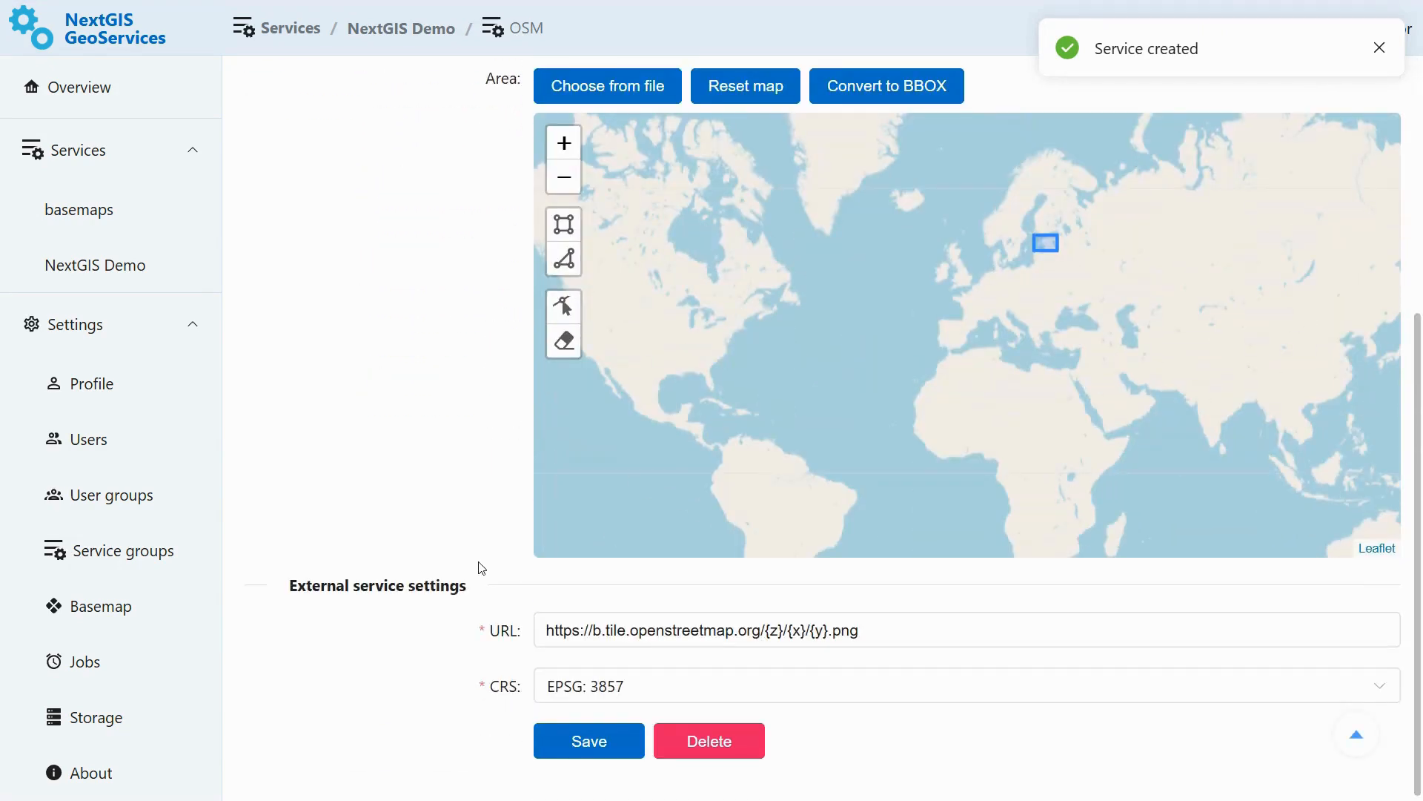
scroll(482, 568, "up", 5)
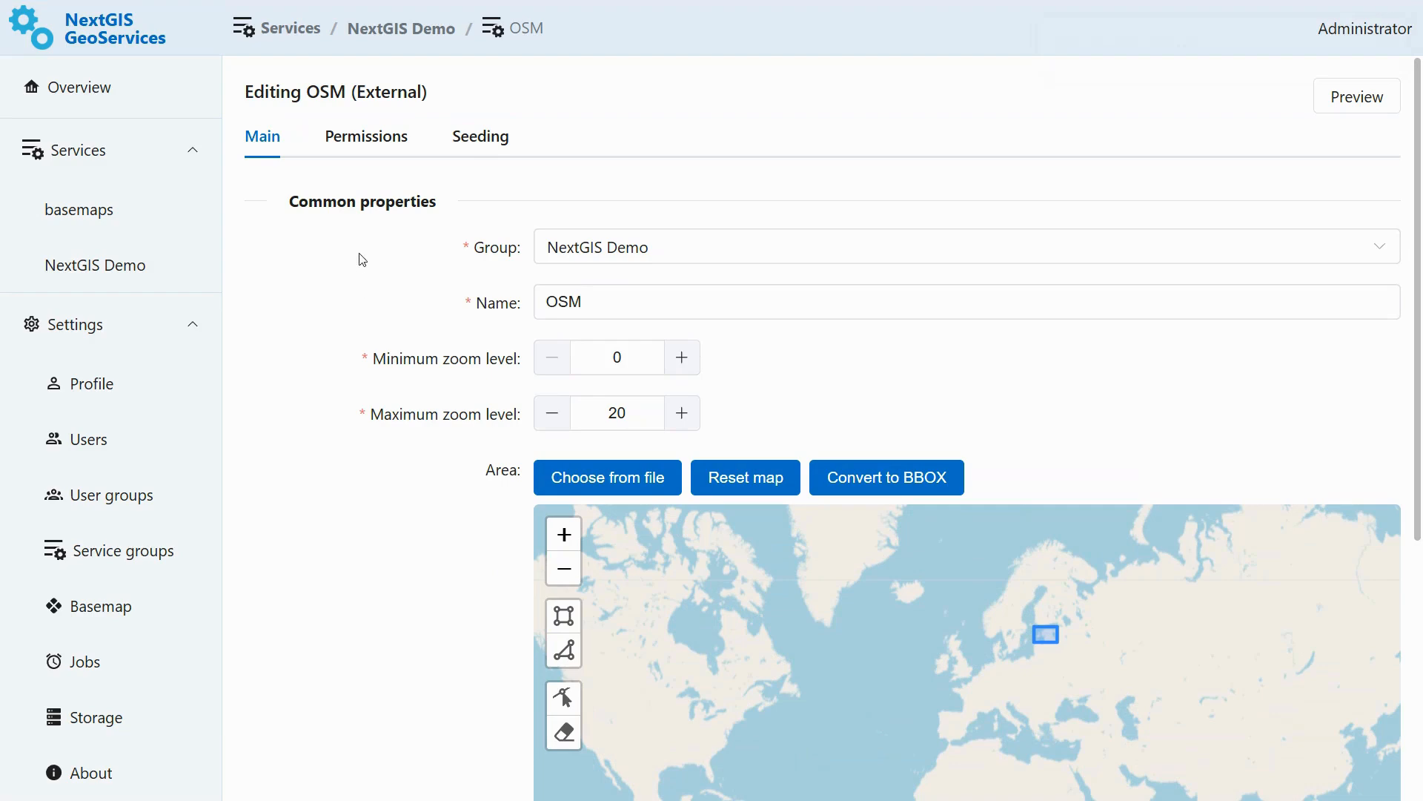
left_click(478, 140)
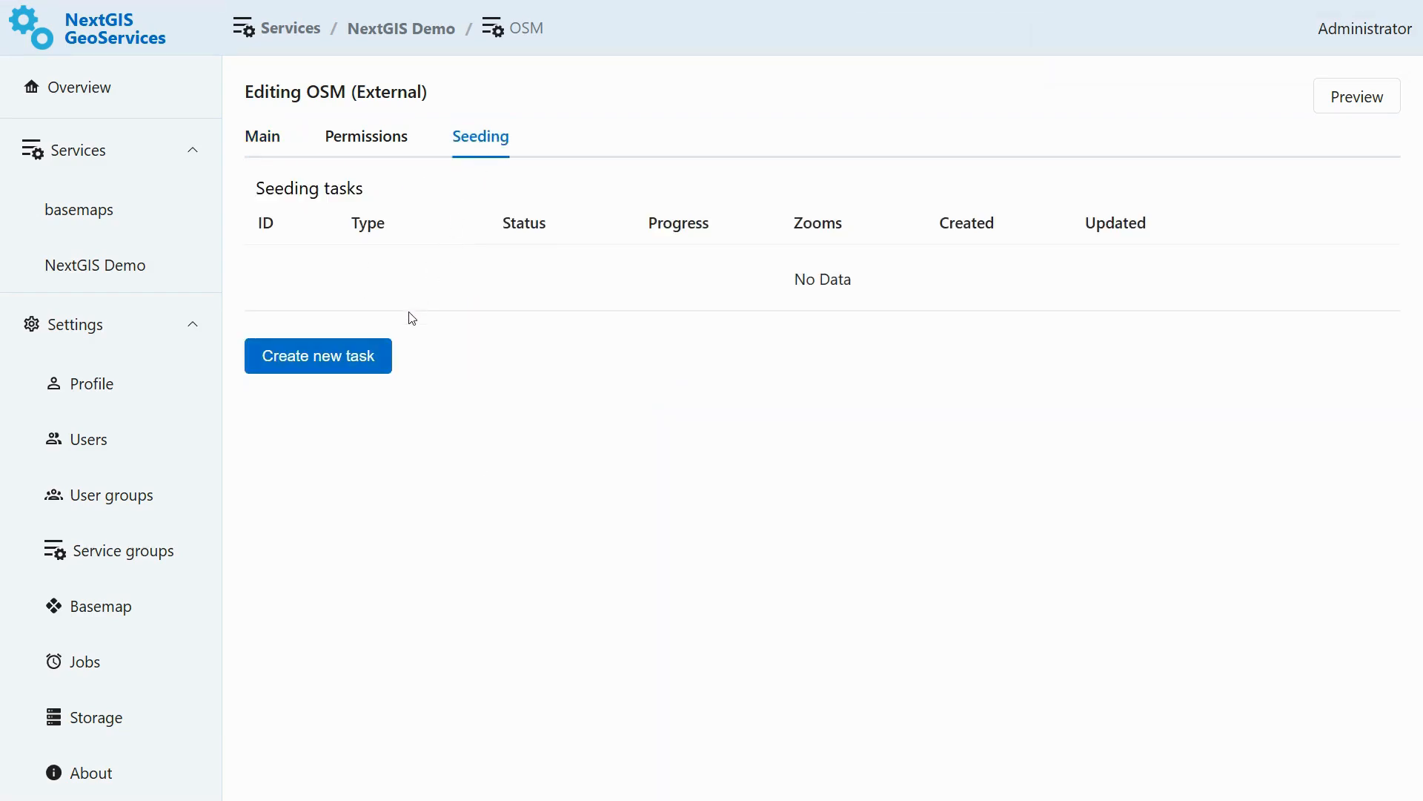
left_click(376, 354)
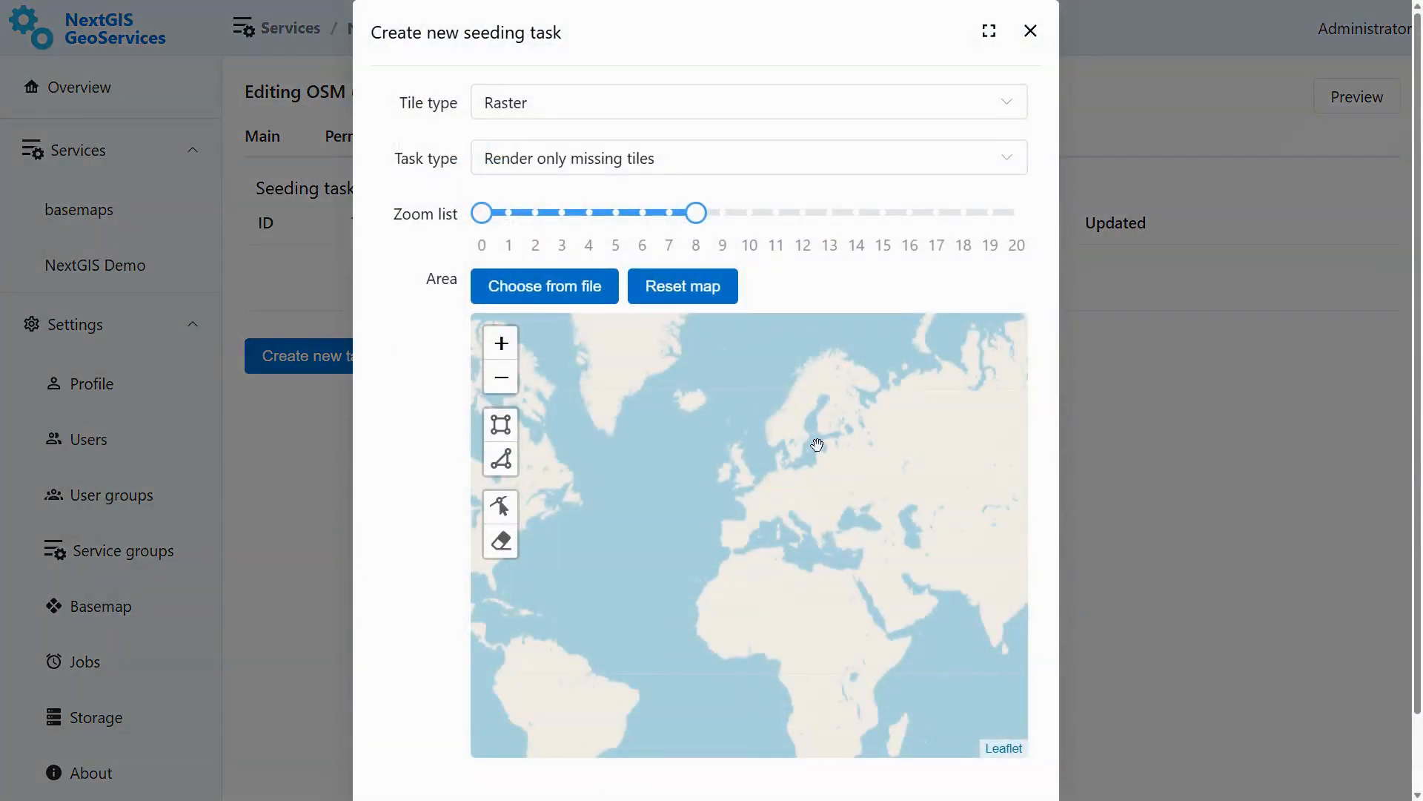
scroll(817, 445, "up", 5)
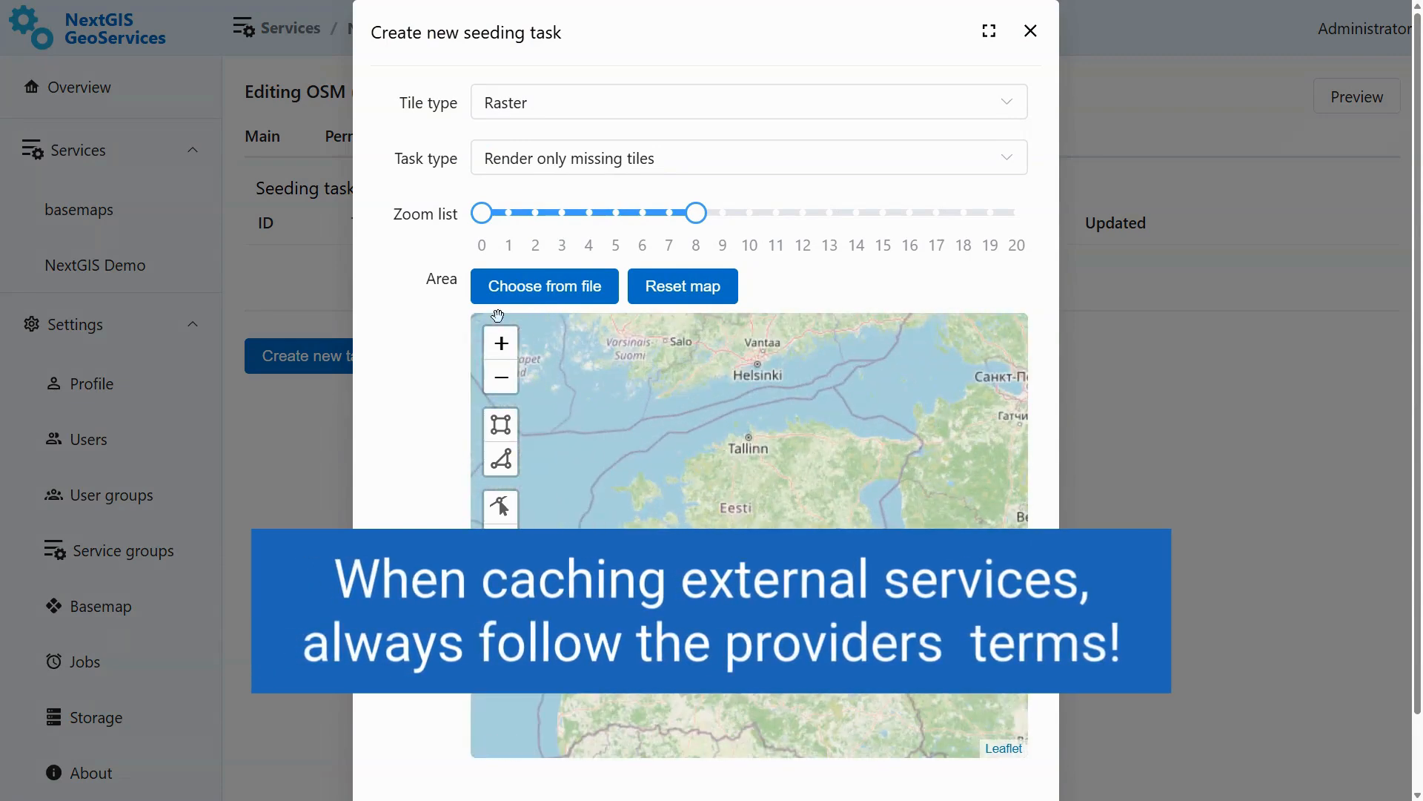
left_click(501, 424)
mouse_move(580, 389)
left_mouse_down()
mouse_move(853, 608)
mouse_move(928, 608)
left_mouse_up()
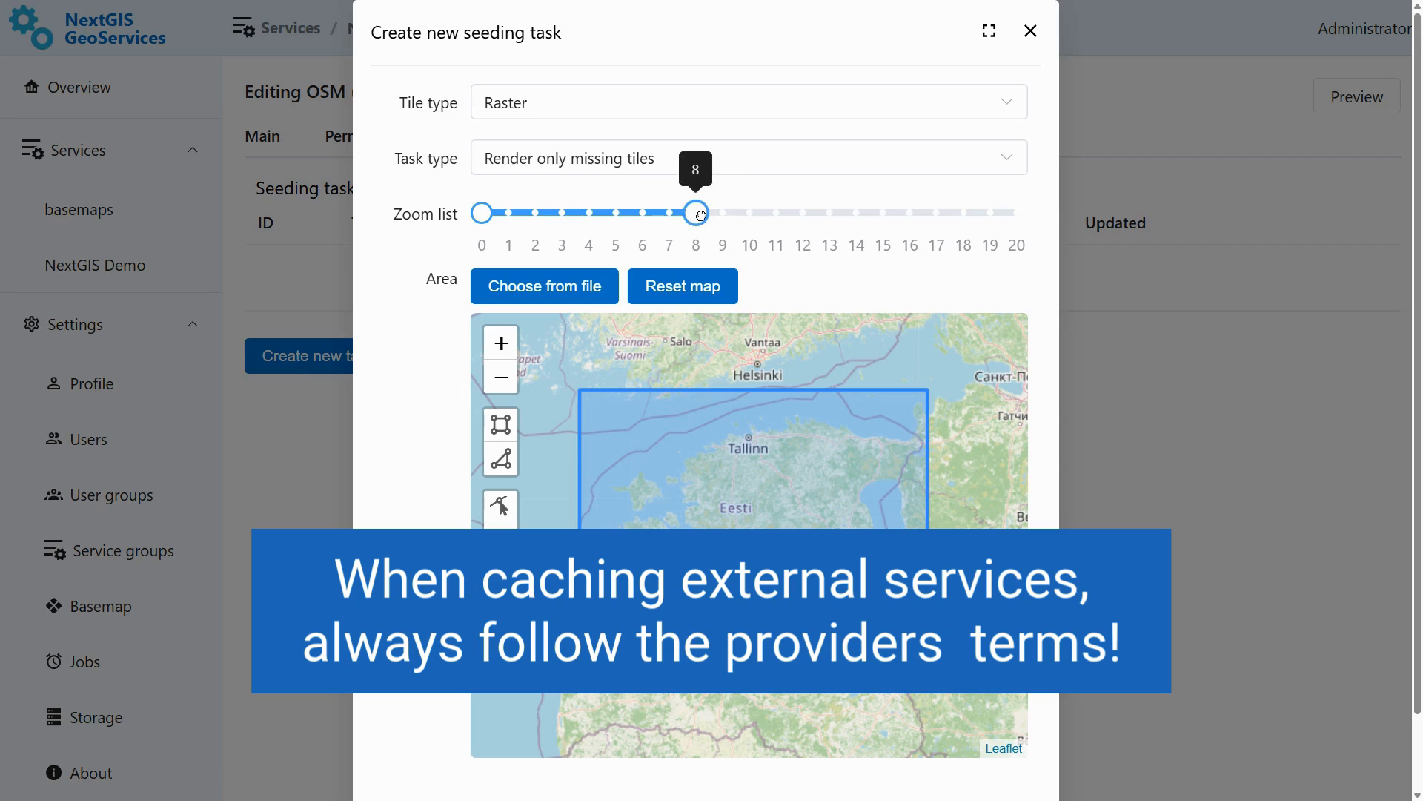
left_click_drag(701, 216, 723, 215)
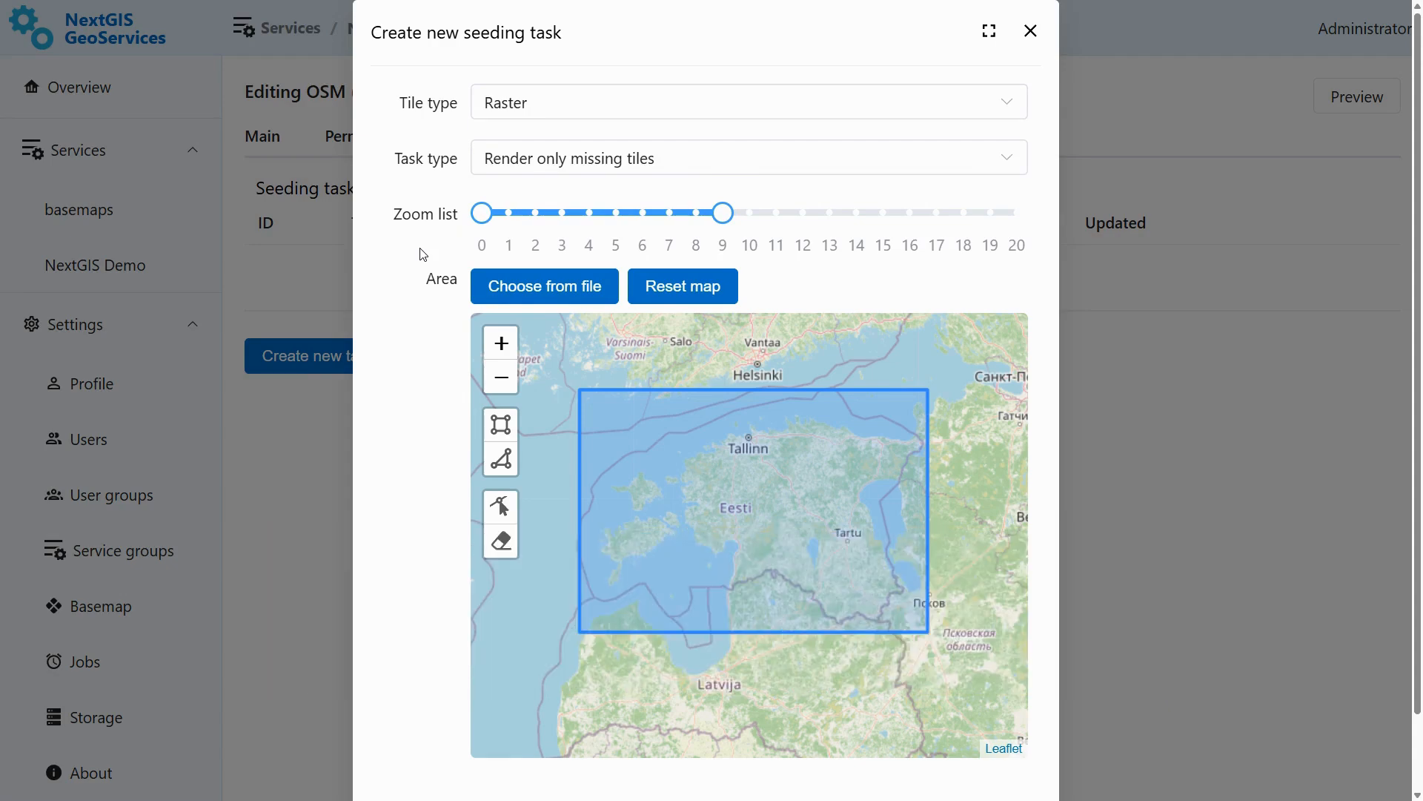
left_click(1027, 35)
- Open the OSM service's preview and copy its Raster XYZ URL
left_click(86, 101)
left_click(458, 465)
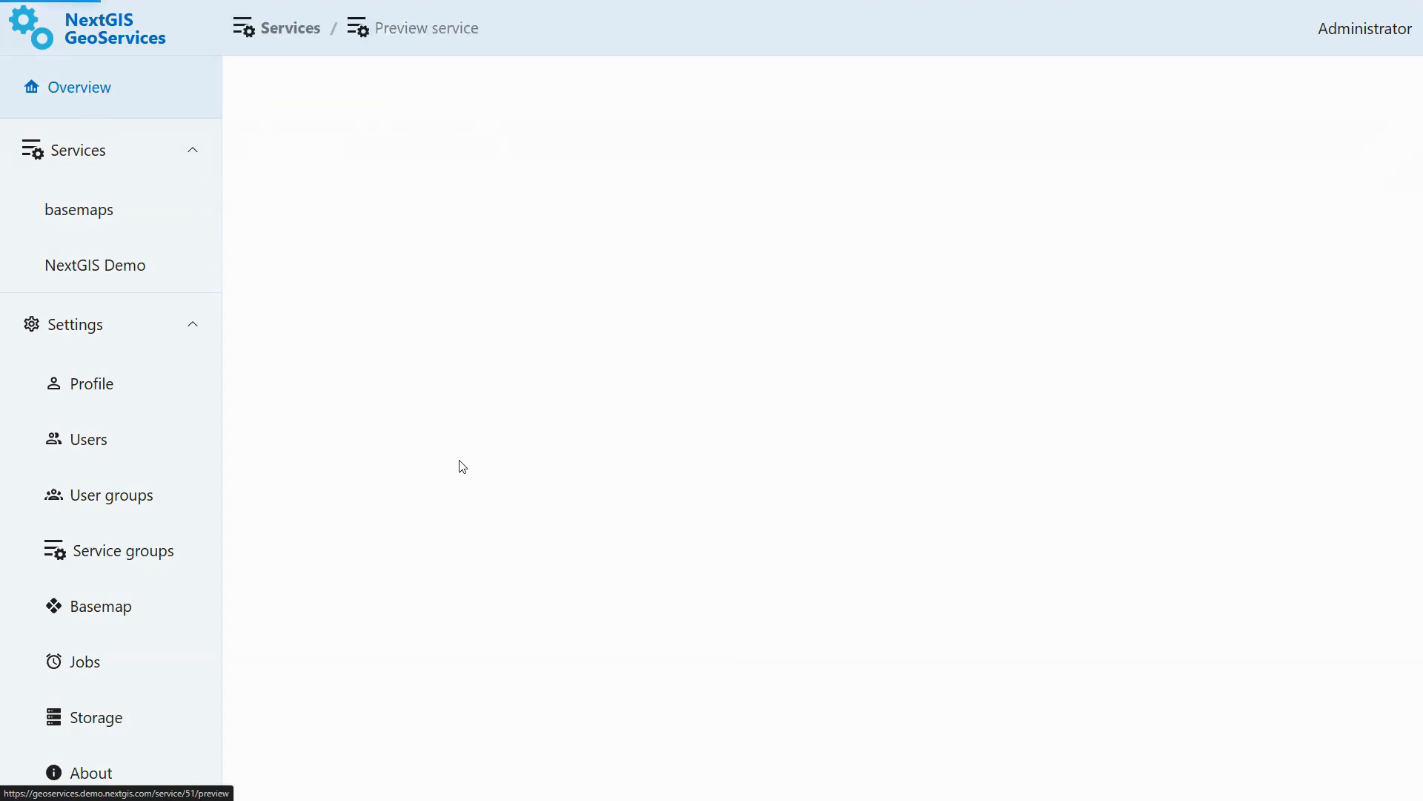
scroll(746, 684, "down", 2)
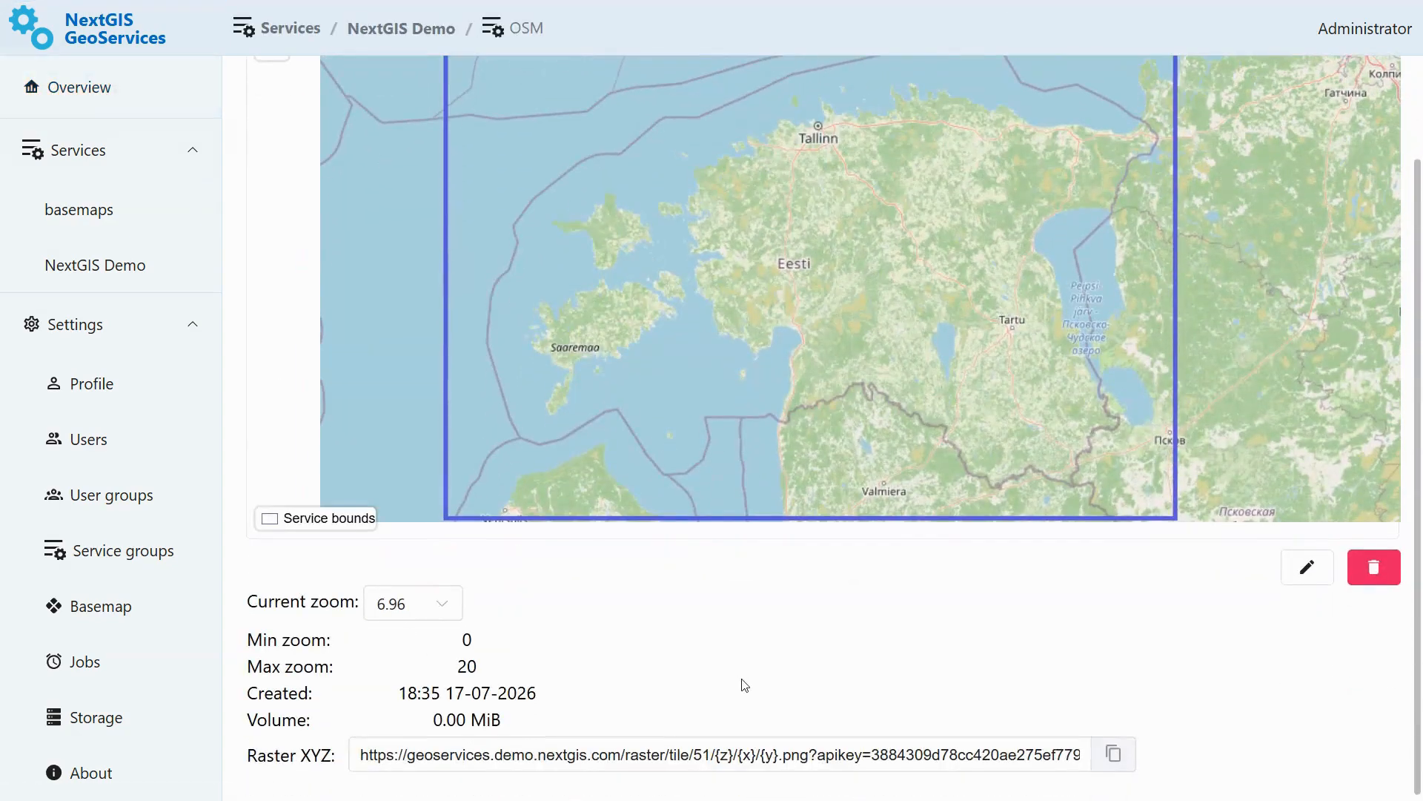
left_click(1113, 754)
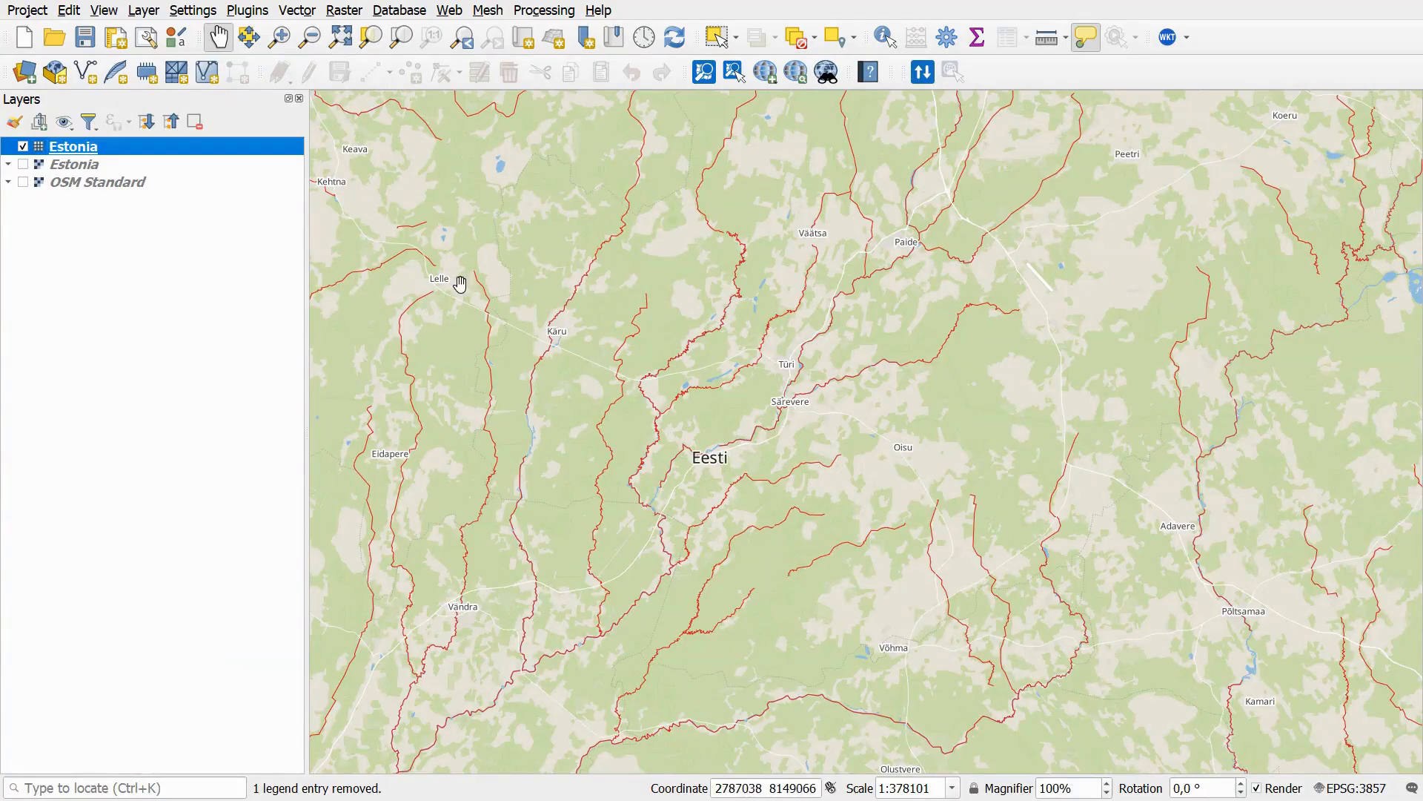
- Create an XYZ connection named Estonia OSM with the copied URL and add it to the map
left_click(25, 72)
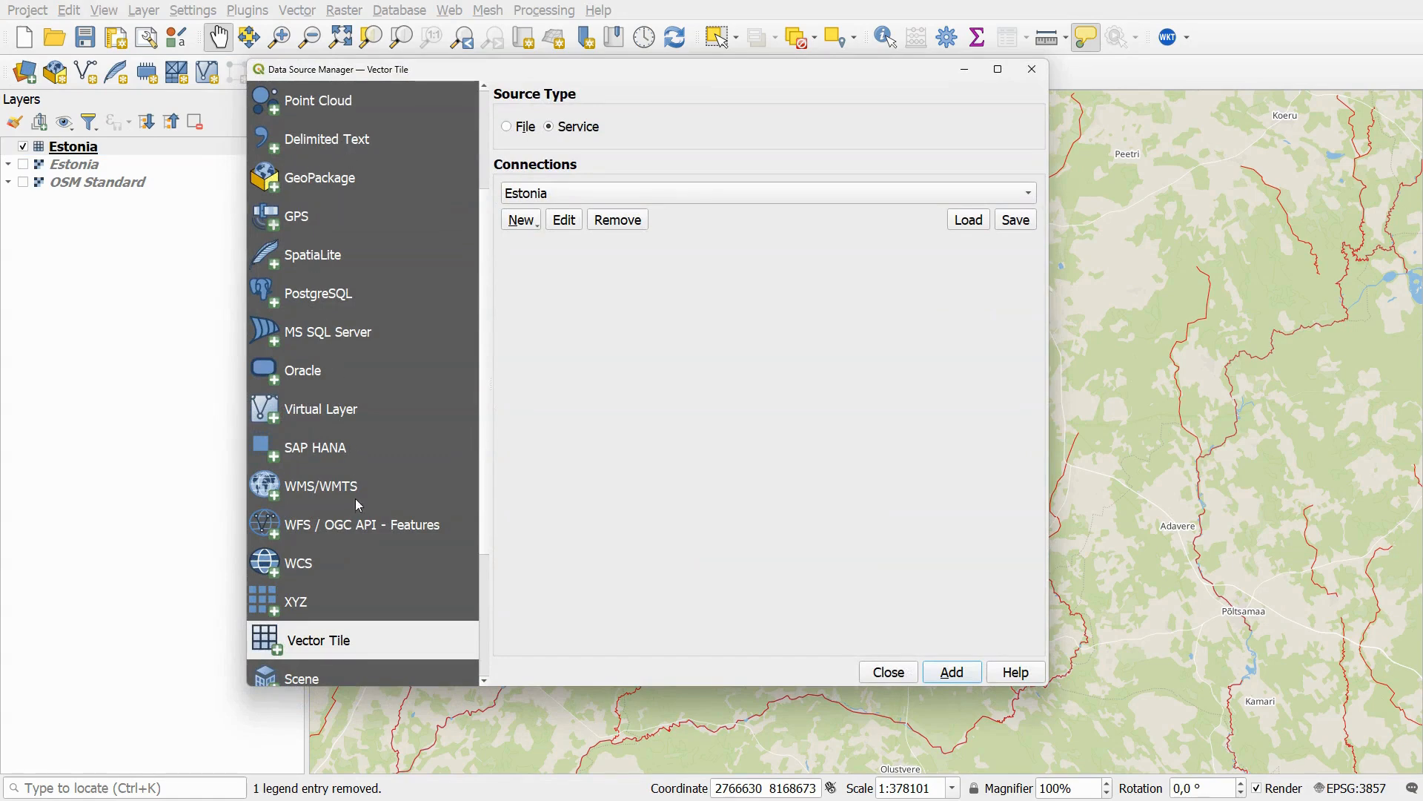
left_click(347, 594)
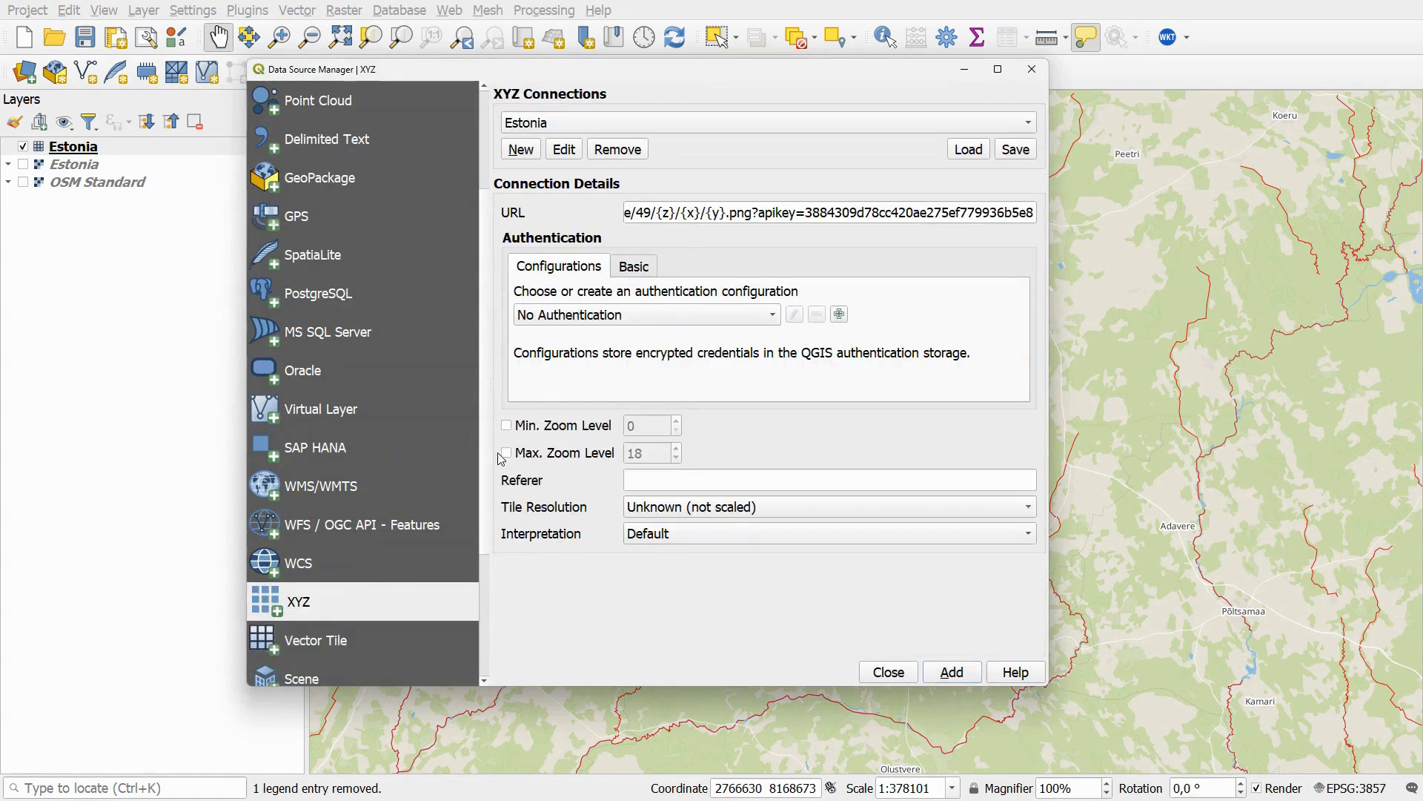
left_click(533, 147)
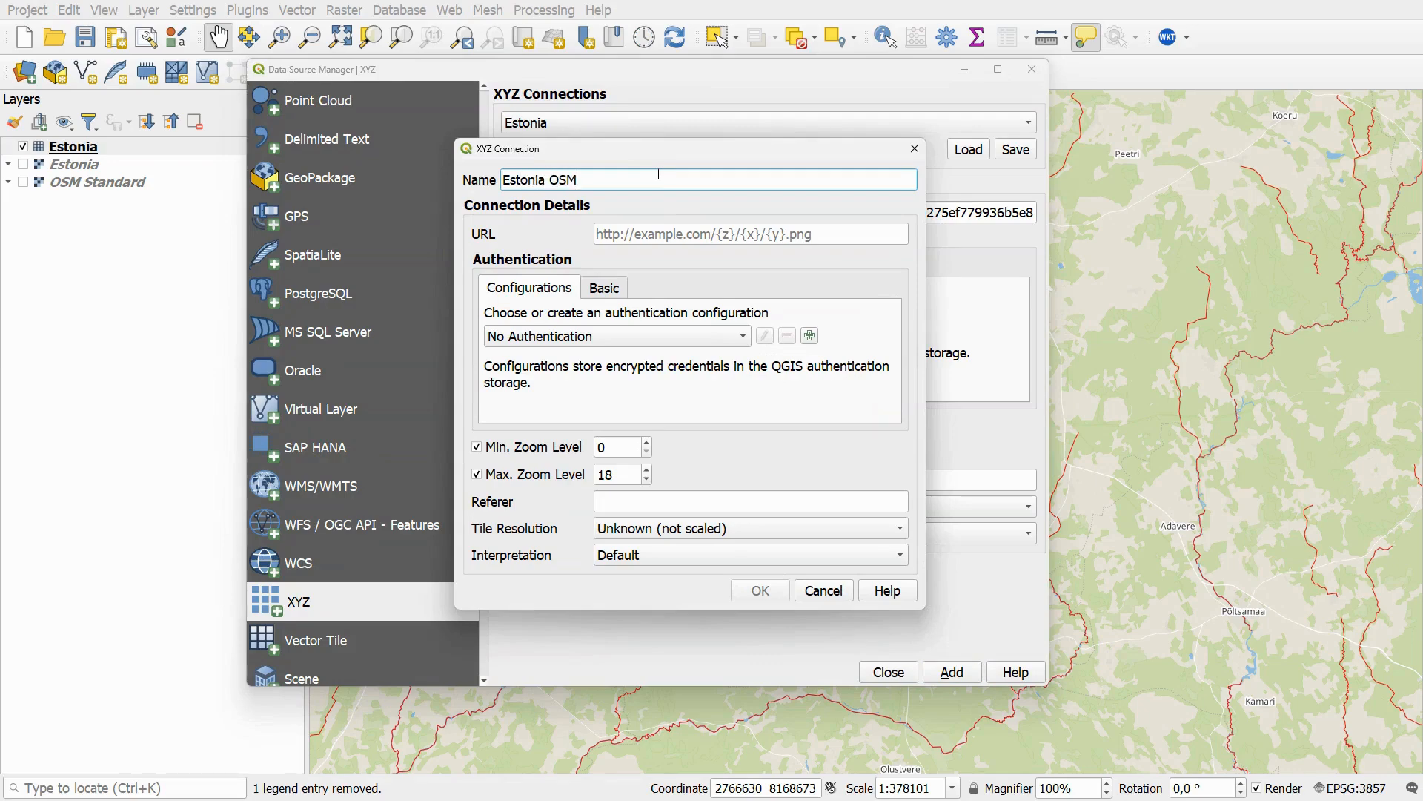
left_click(657, 233)
key("ctrl+v")
left_click(758, 590)
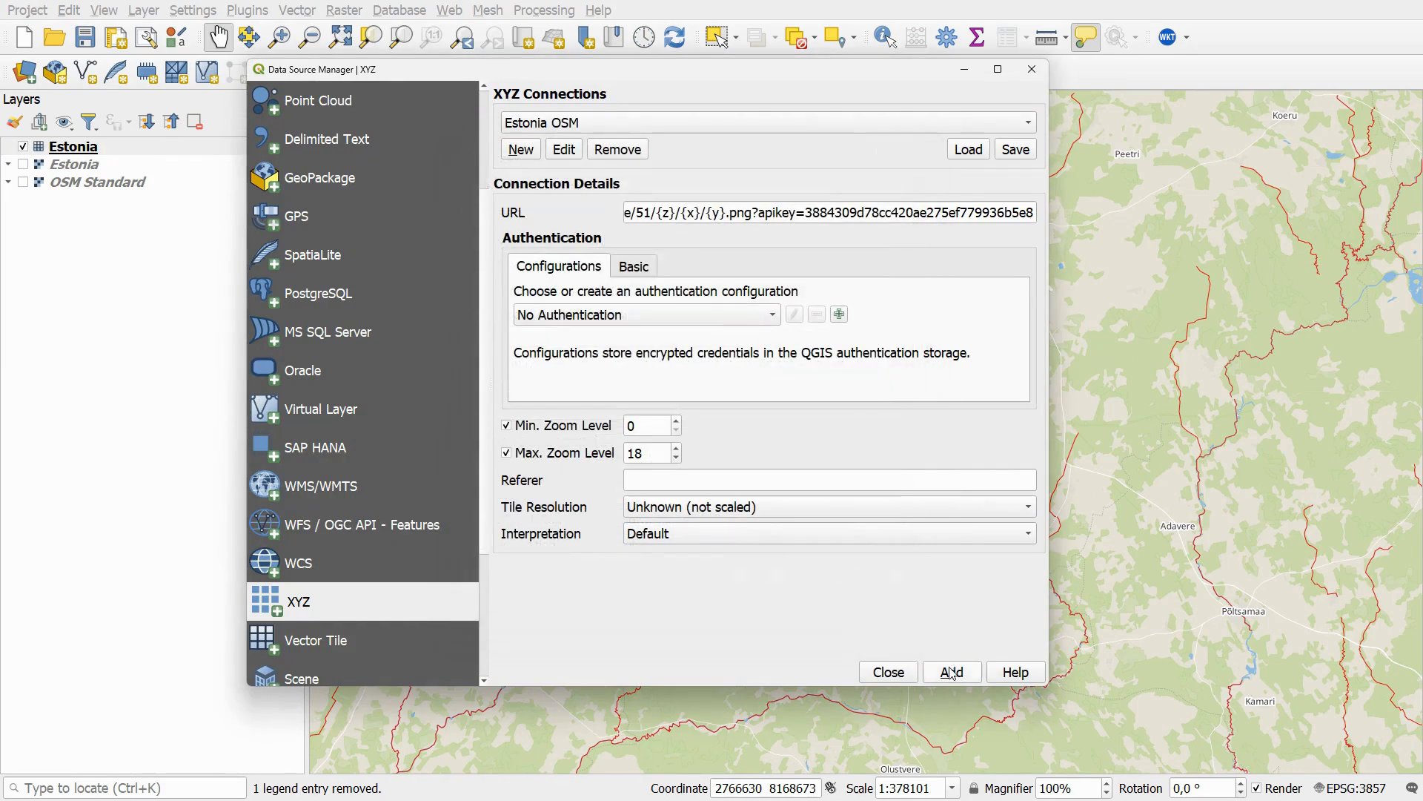
left_click(952, 671)
left_click(1031, 69)
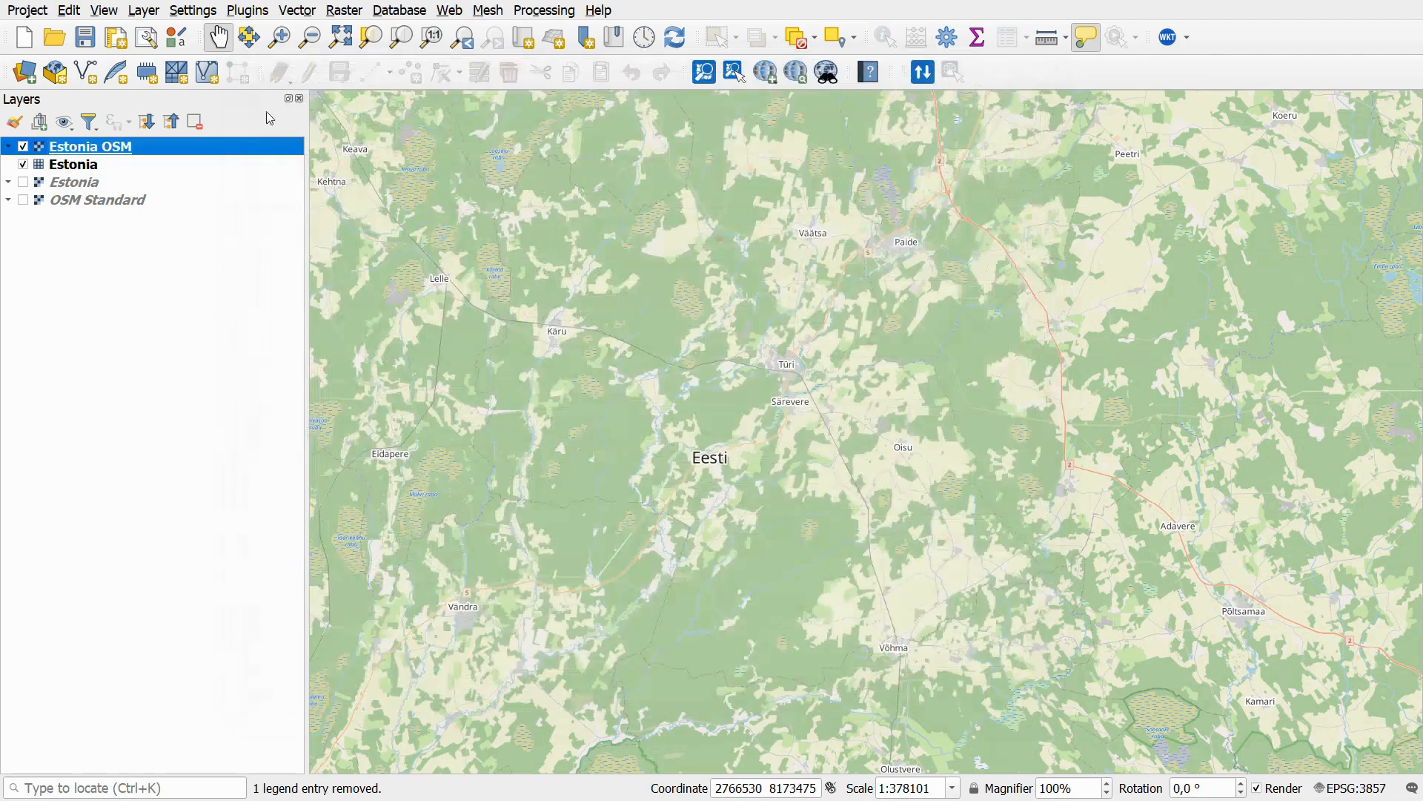
- Hide the Estonia layer to view the Estonia OSM raster tiles
left_click(23, 164)
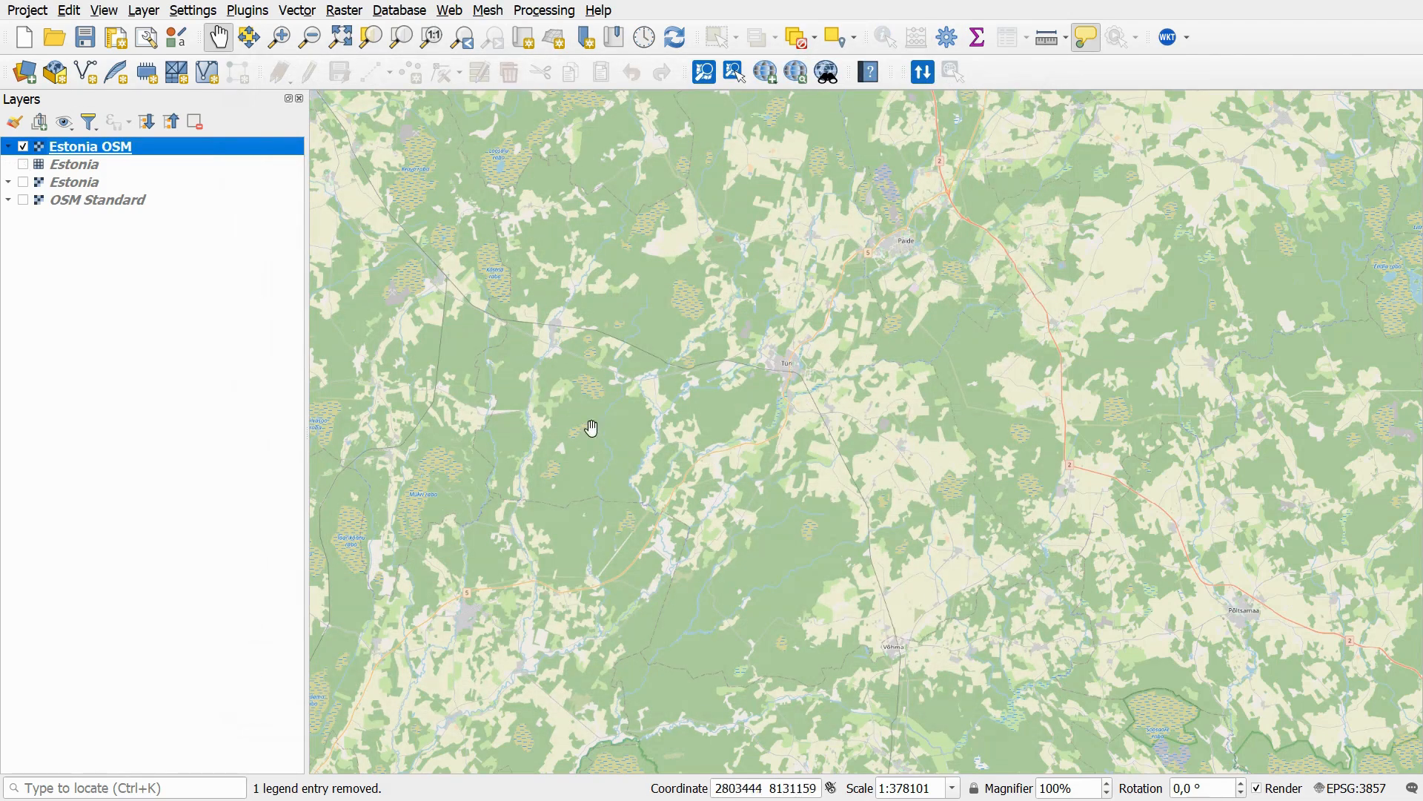
scroll(593, 427, "down", 2)
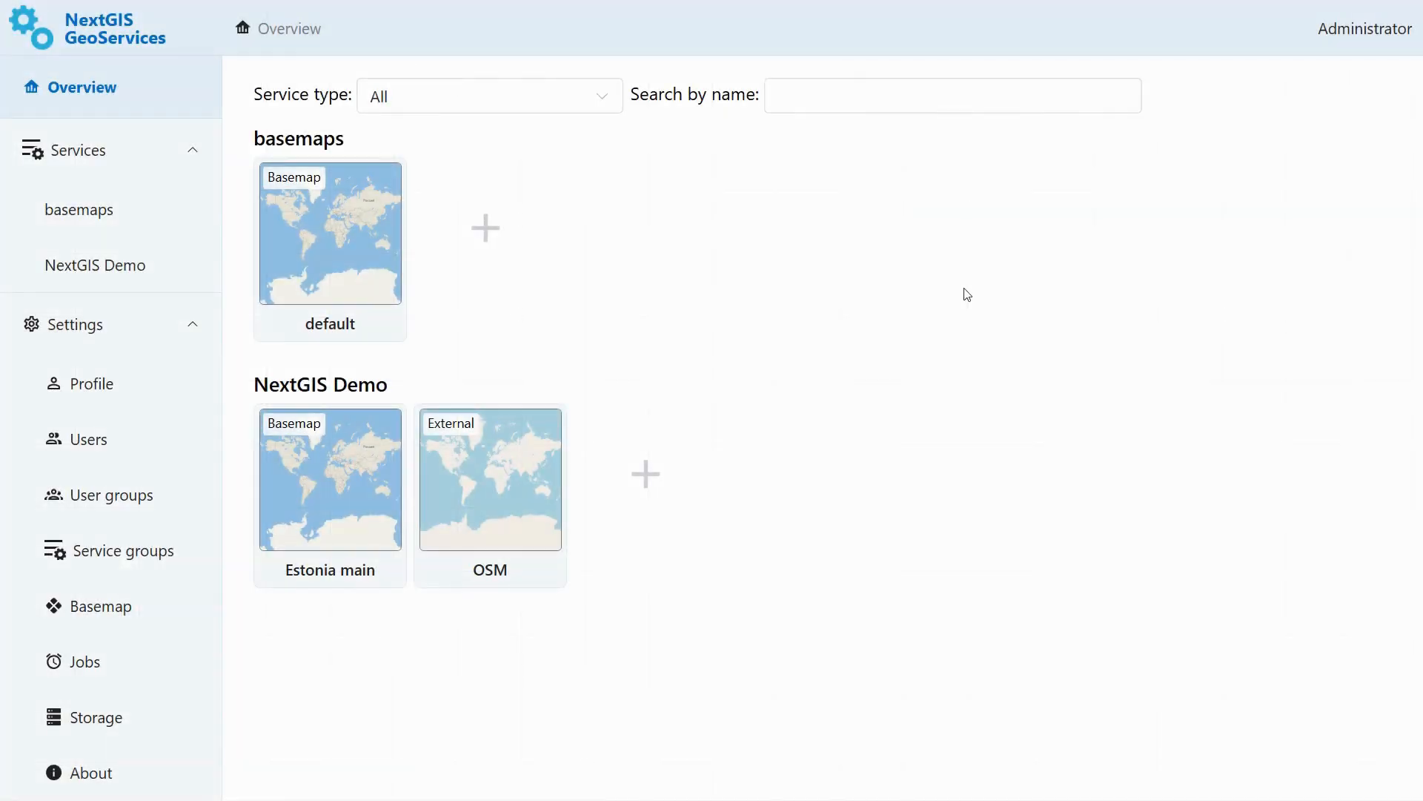
- Start a new NextGIS Web service in the NextGIS Demo group
left_click(670, 482)
left_click(901, 163)
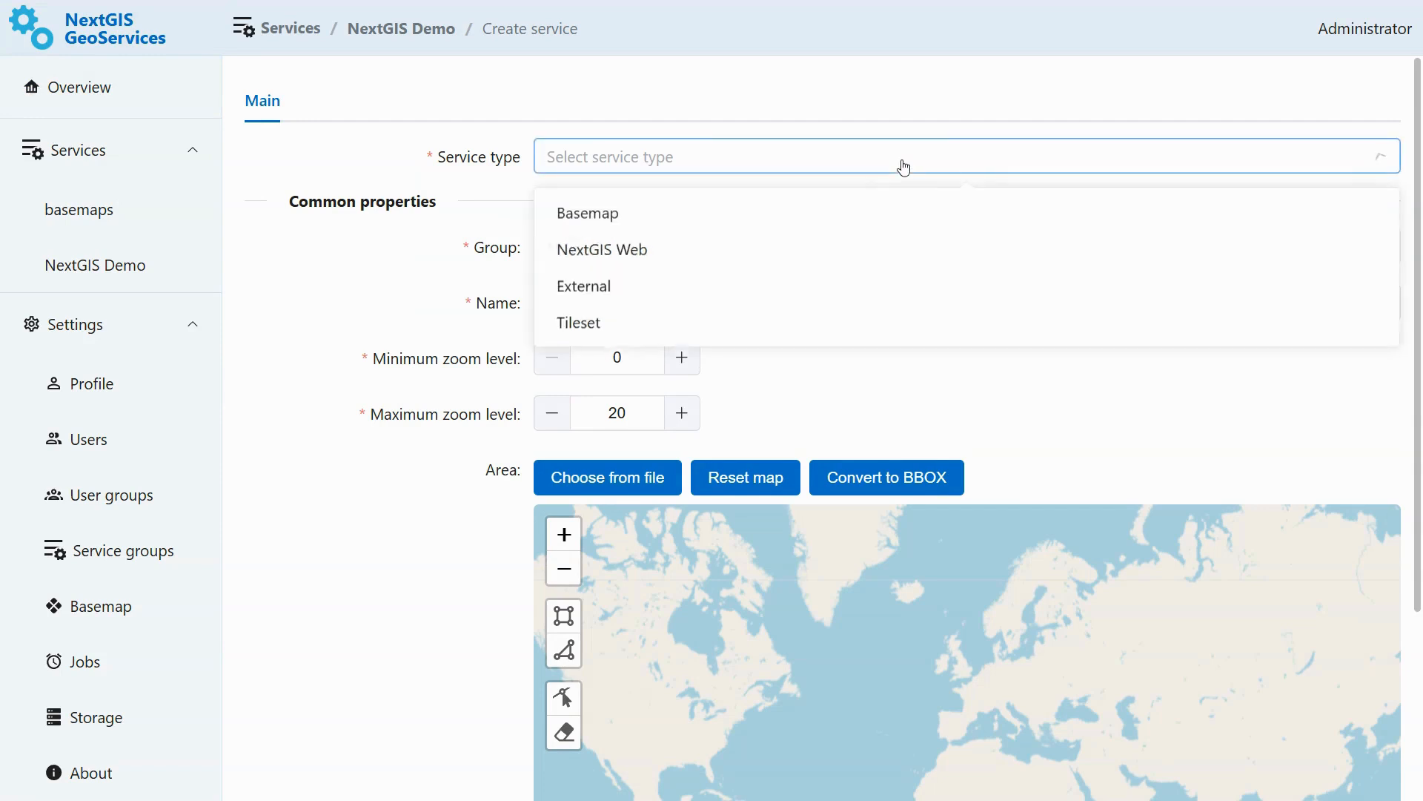
left_click(619, 268)
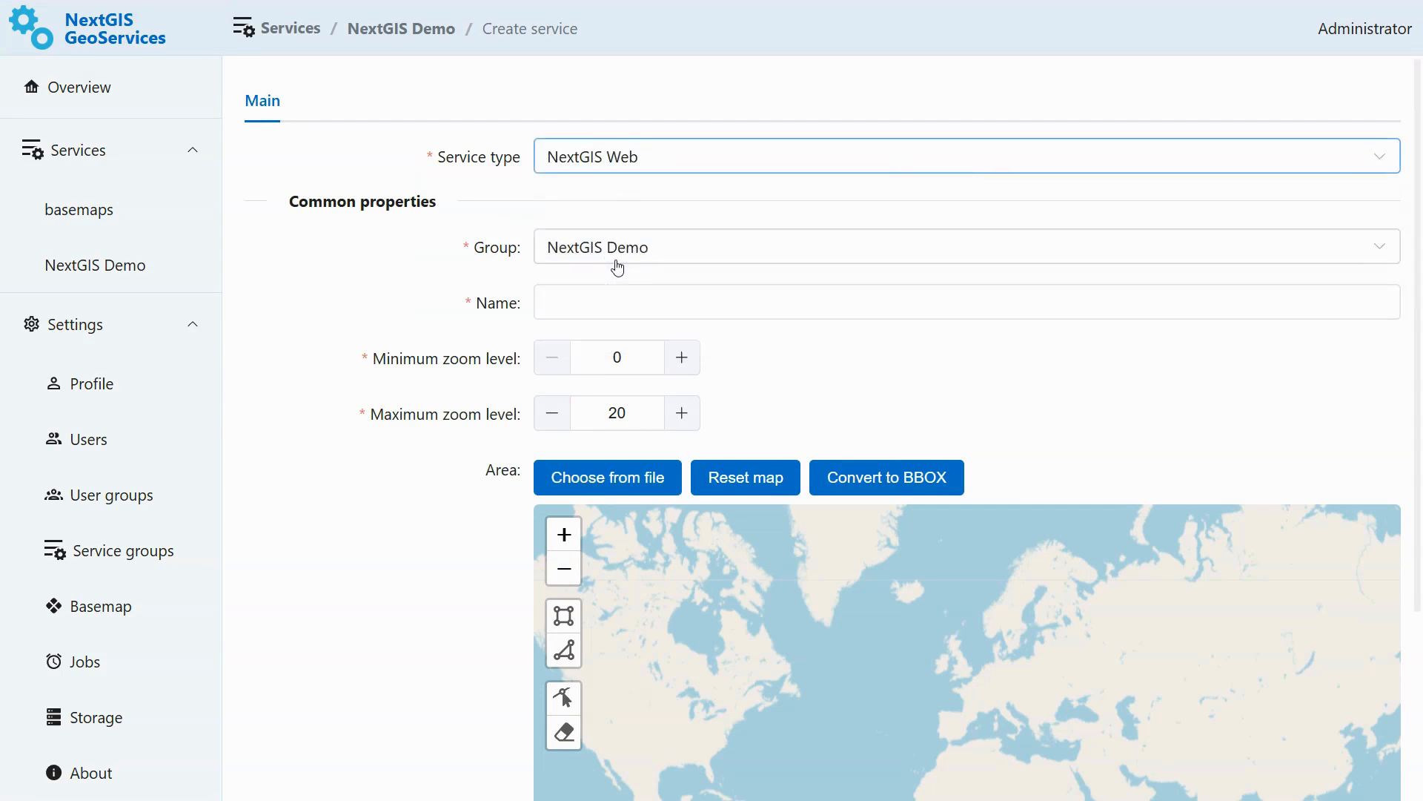
scroll(1414, 382, "down", 4)
scroll(1415, 382, "down", 2)
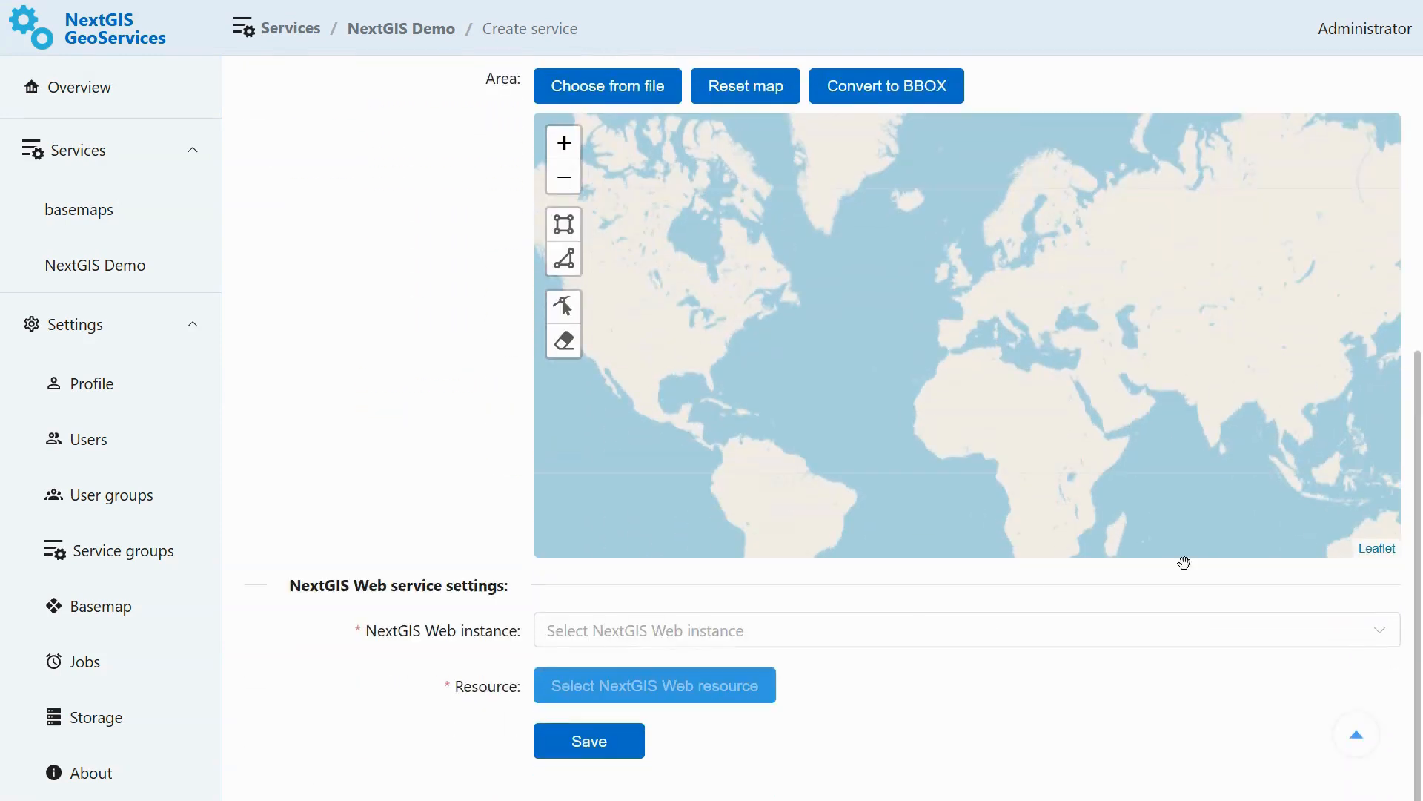
left_click(652, 641)
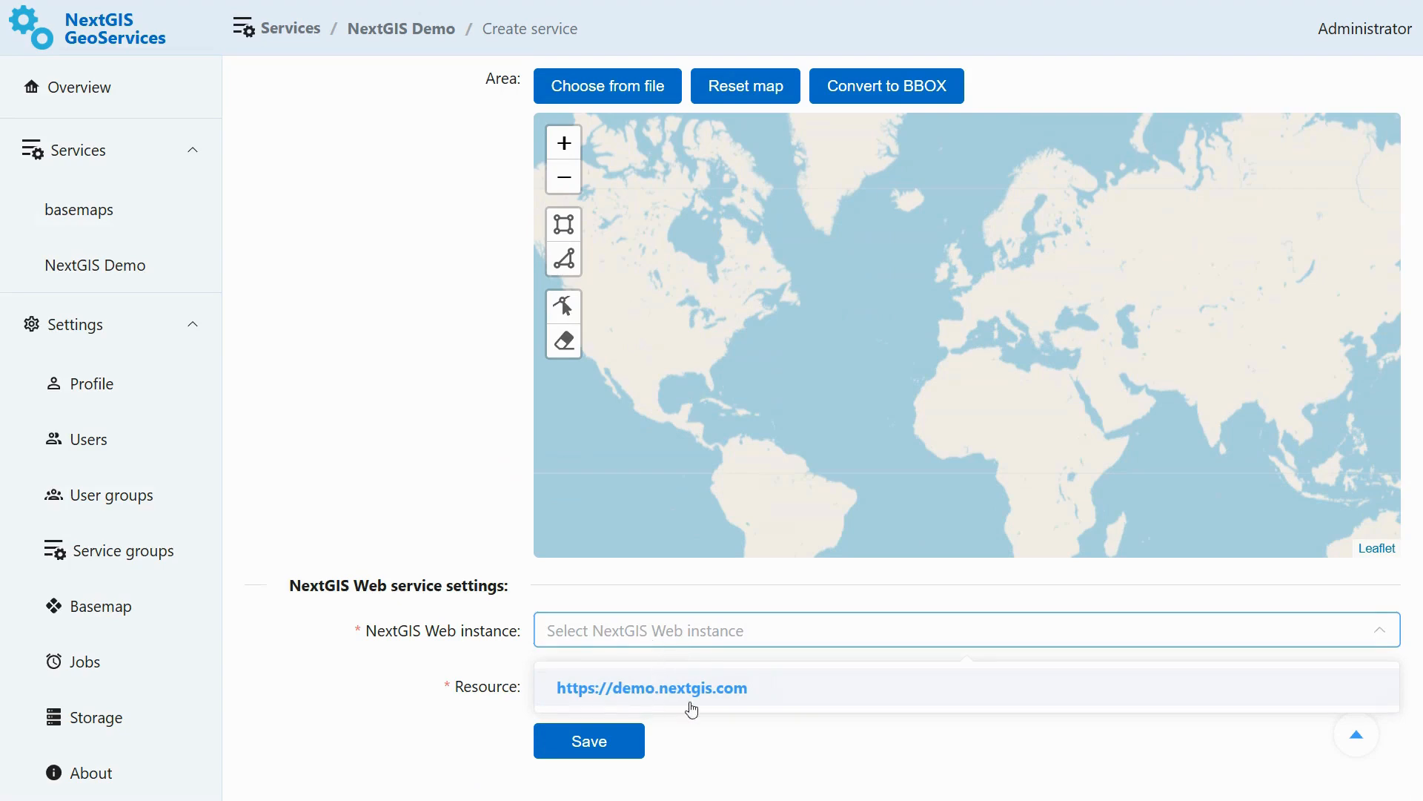
left_click(579, 705)
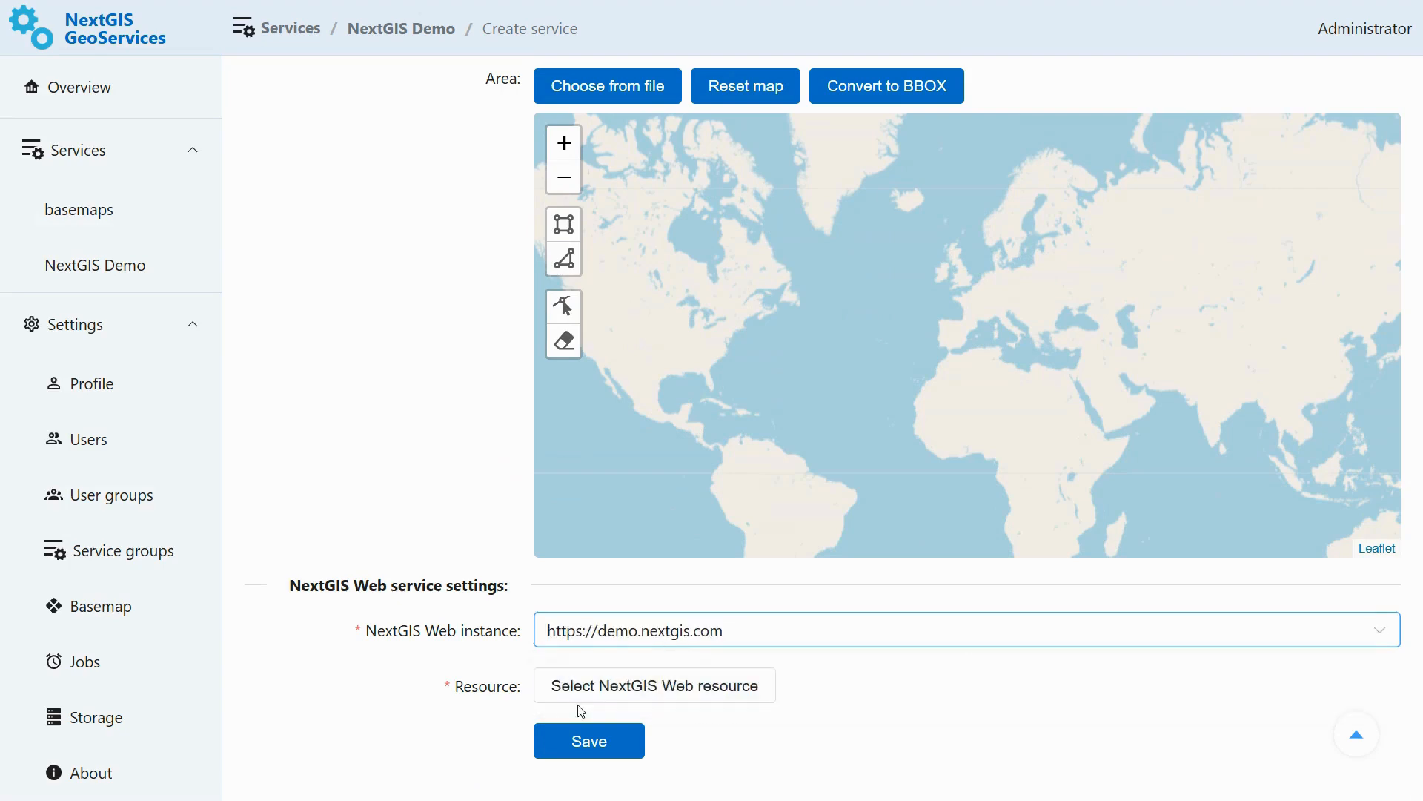
left_click(667, 697)
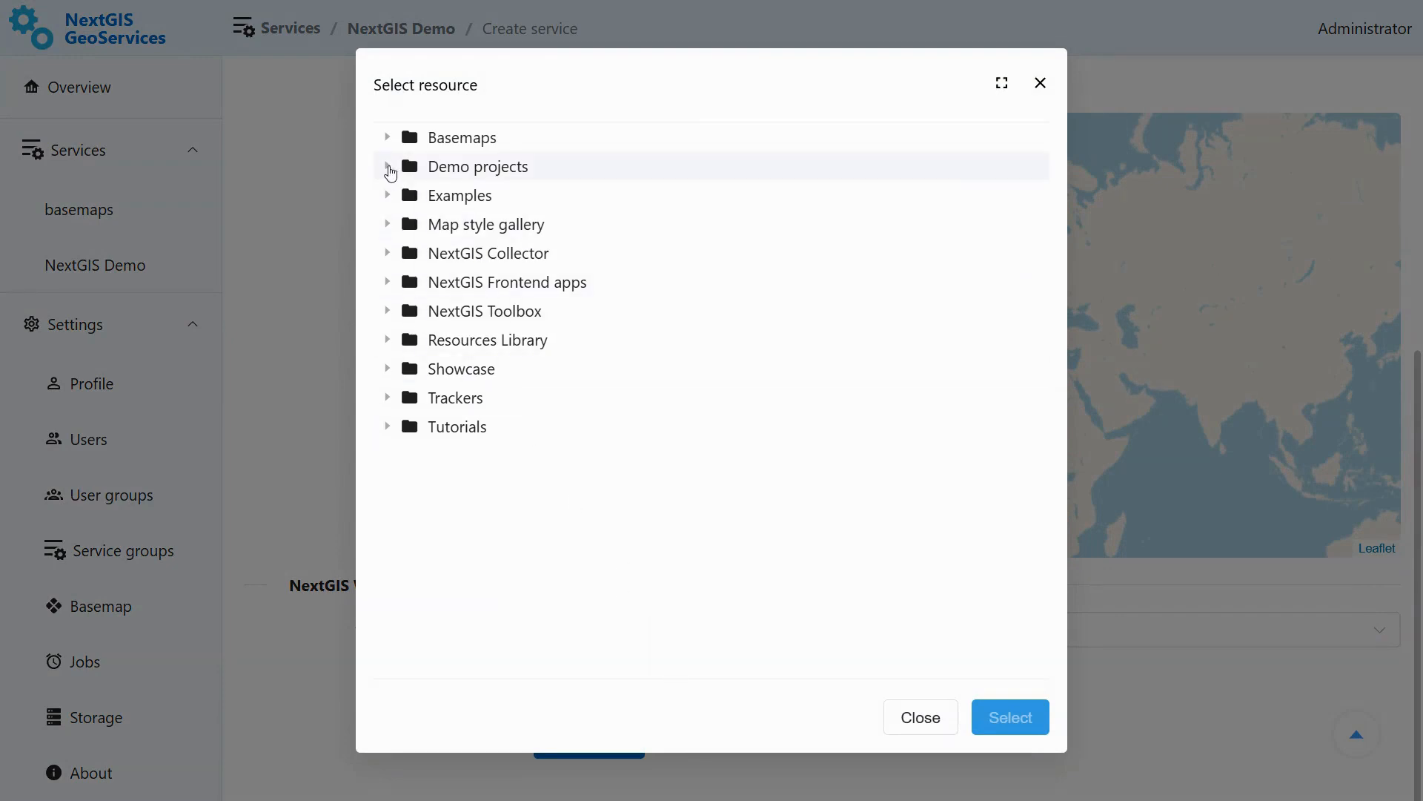
left_click(389, 169)
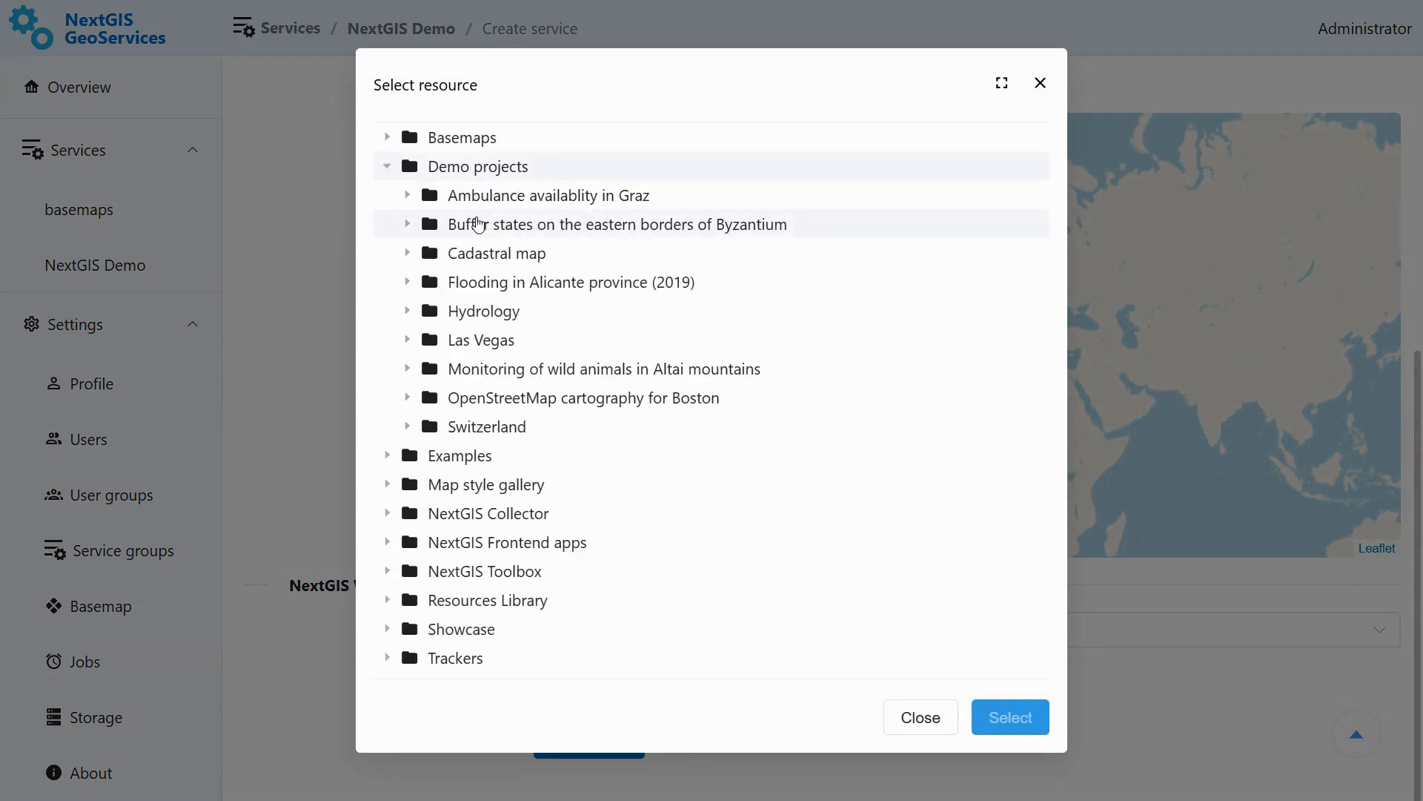
left_click(407, 196)
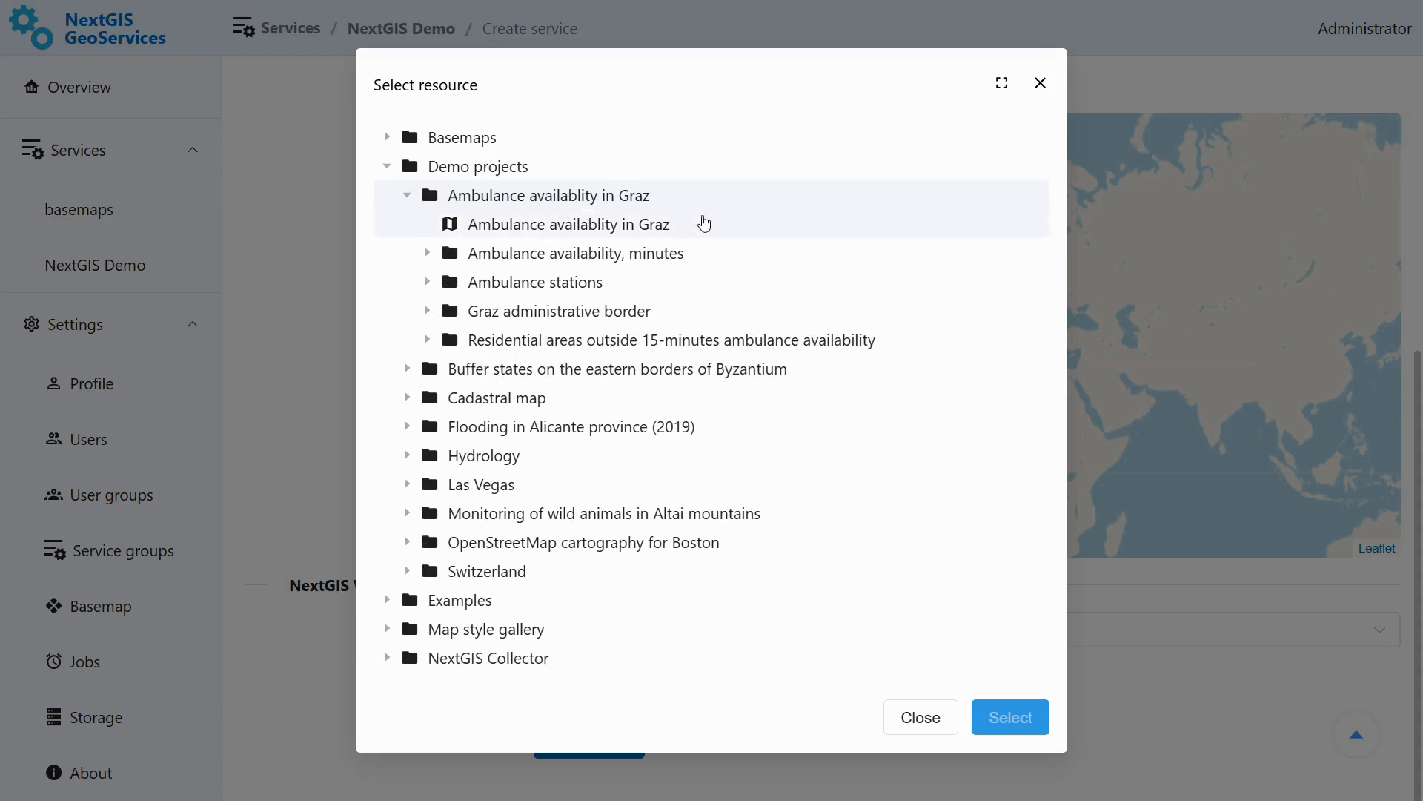
left_click(738, 229)
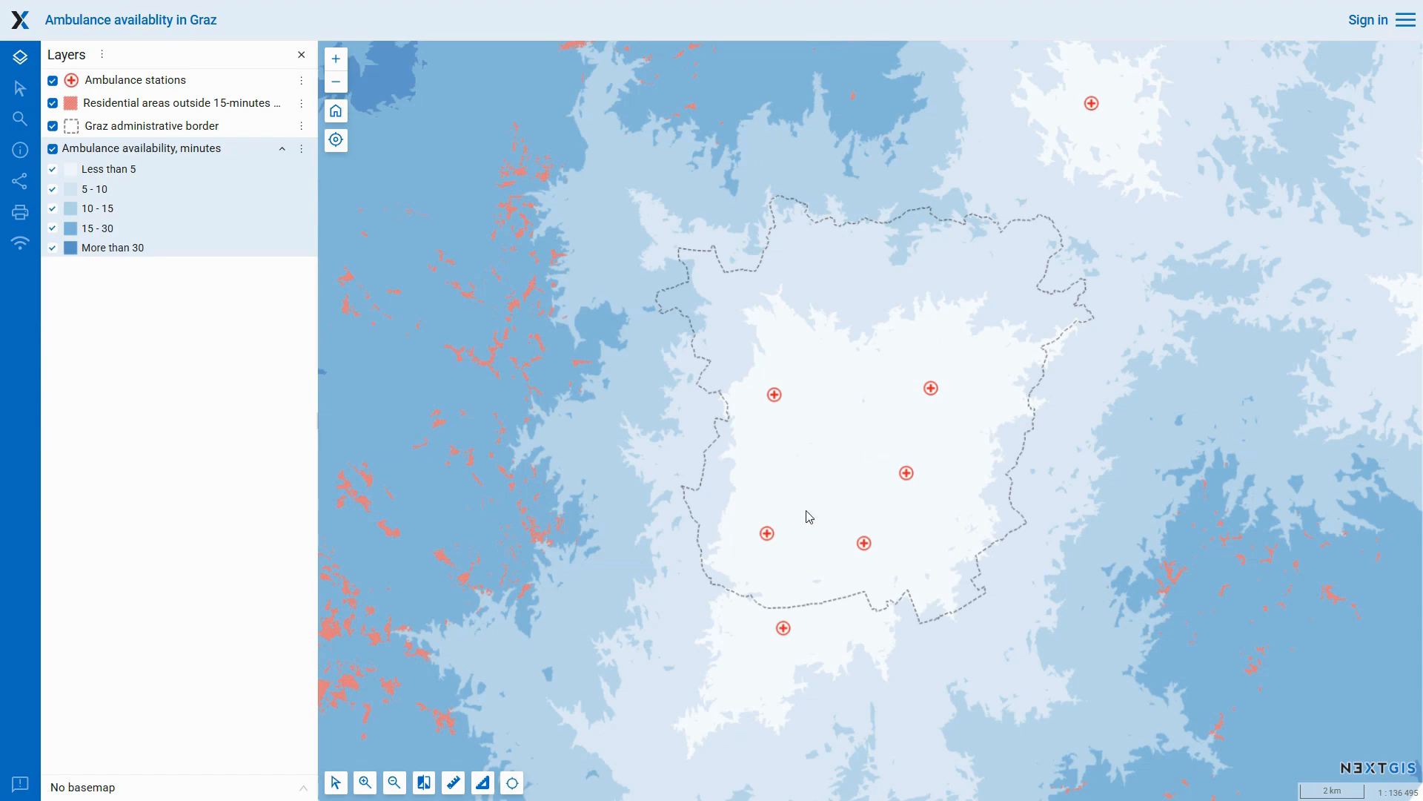
scroll(718, 465, "down", 1)
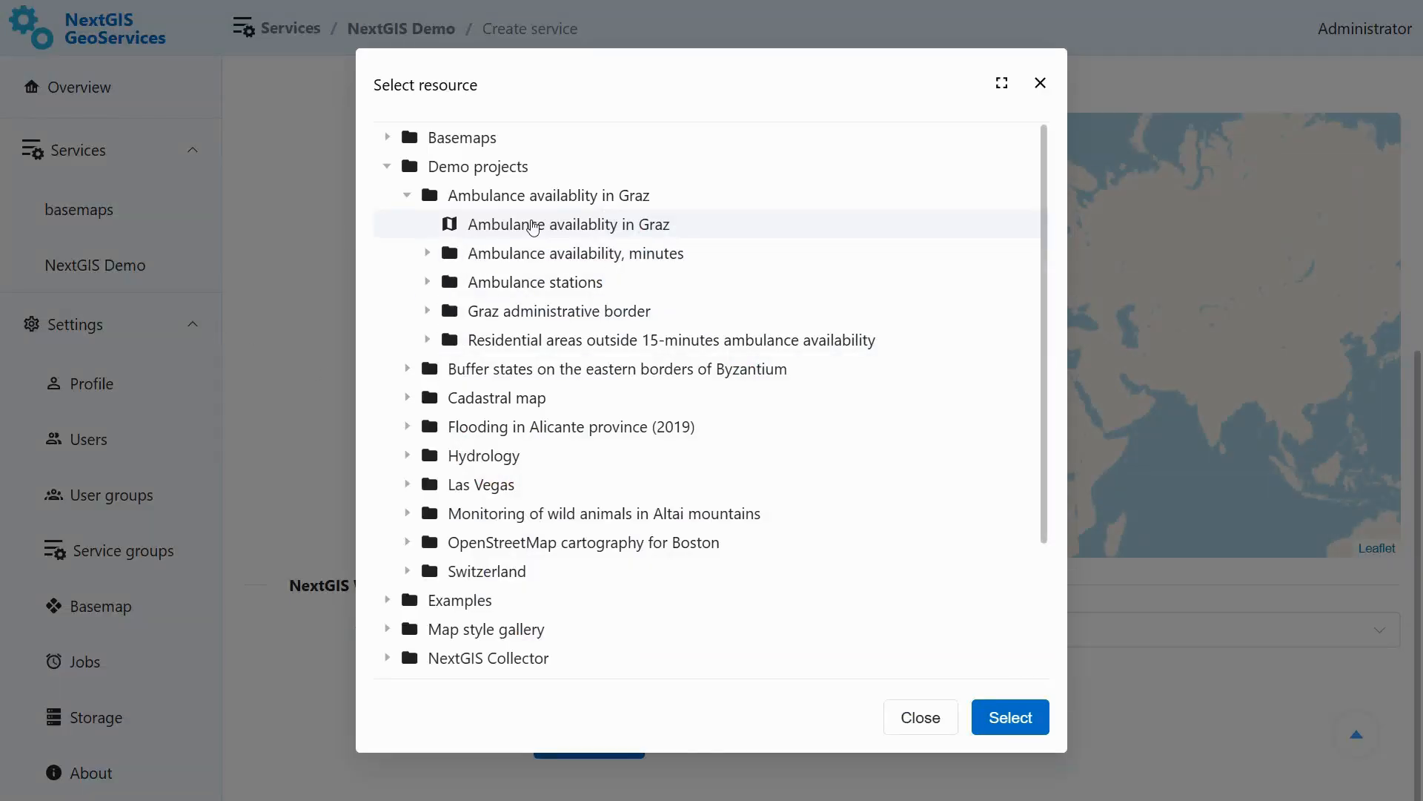
left_click(1010, 717)
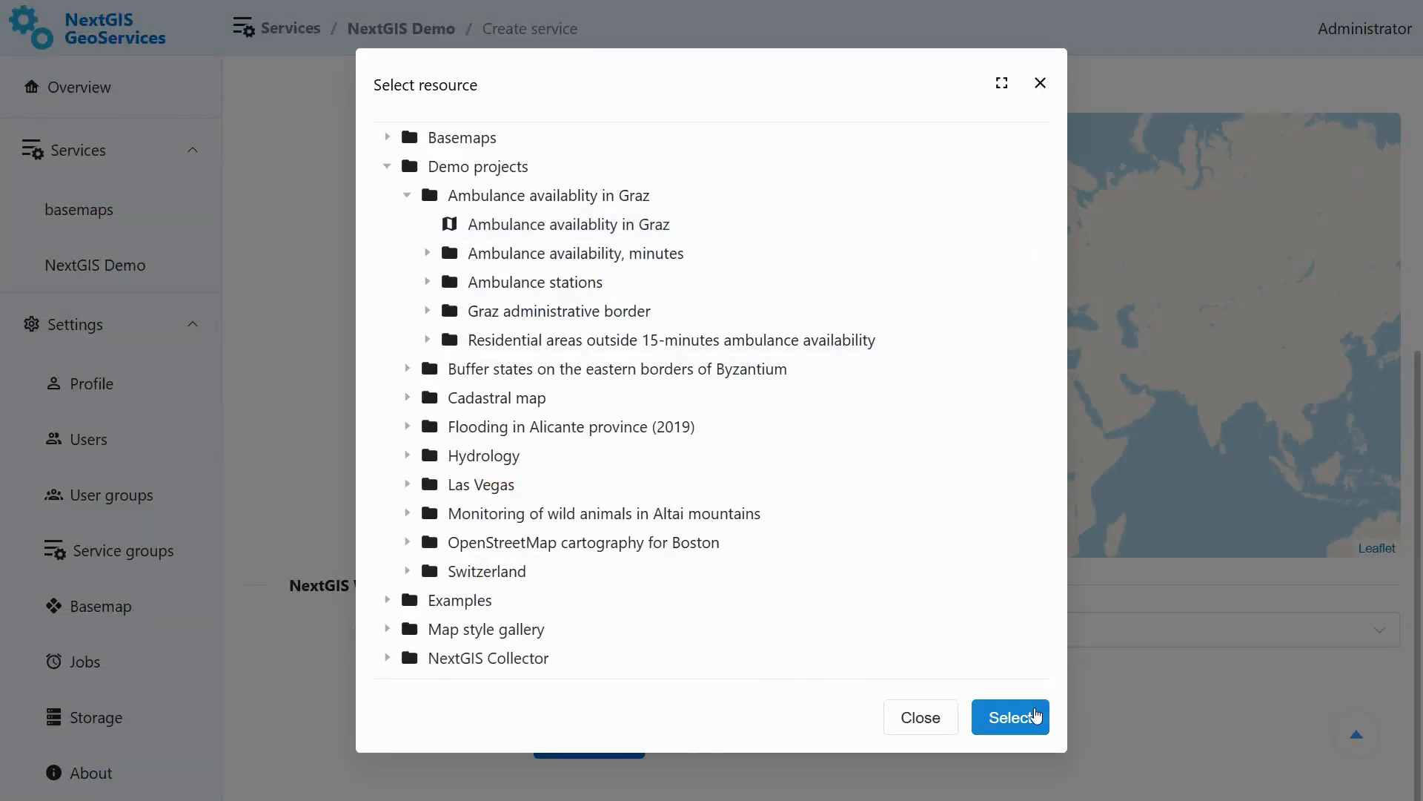
- Name the service Graz
scroll(1407, 493, "up", 1)
scroll(1407, 493, "up", 4)
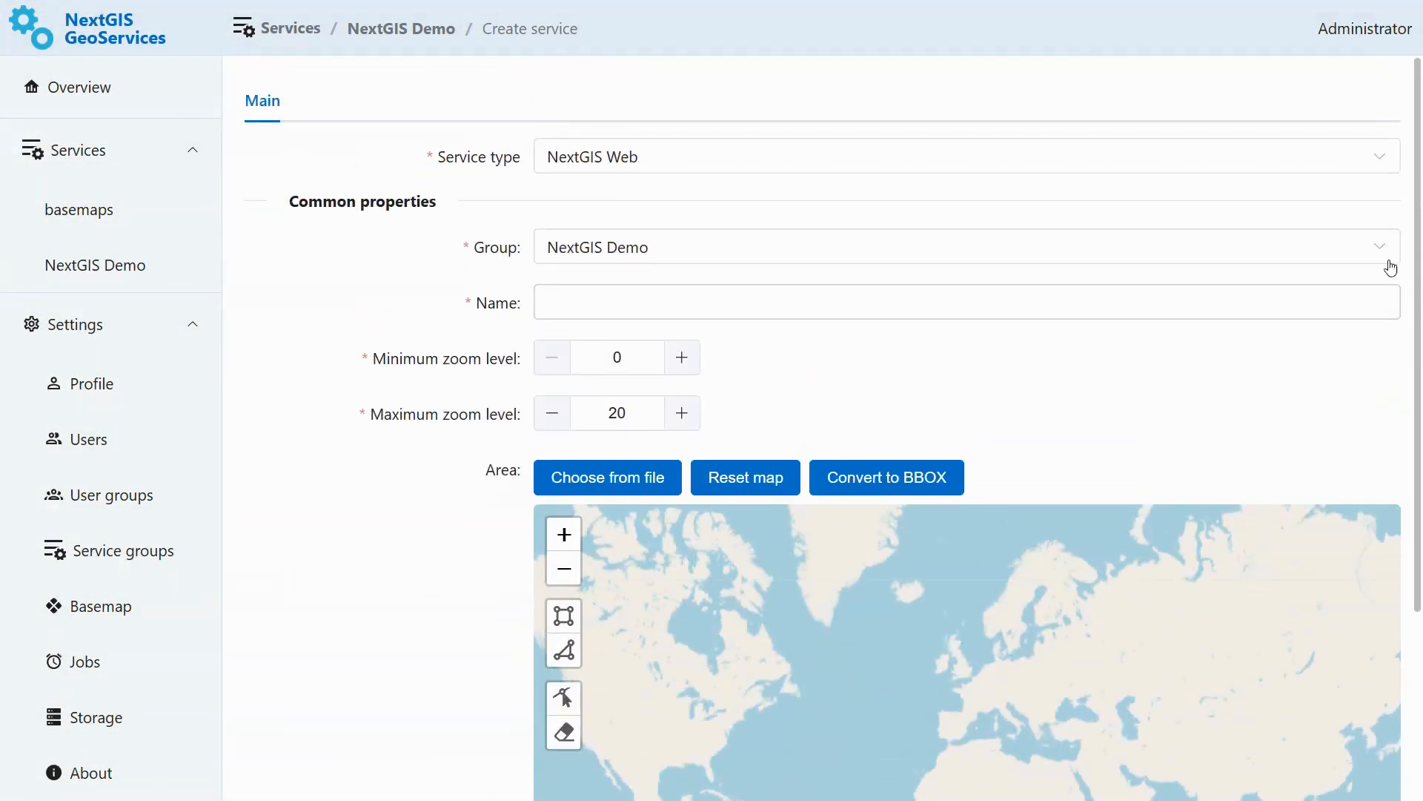
left_click(935, 308)
type("Graz")
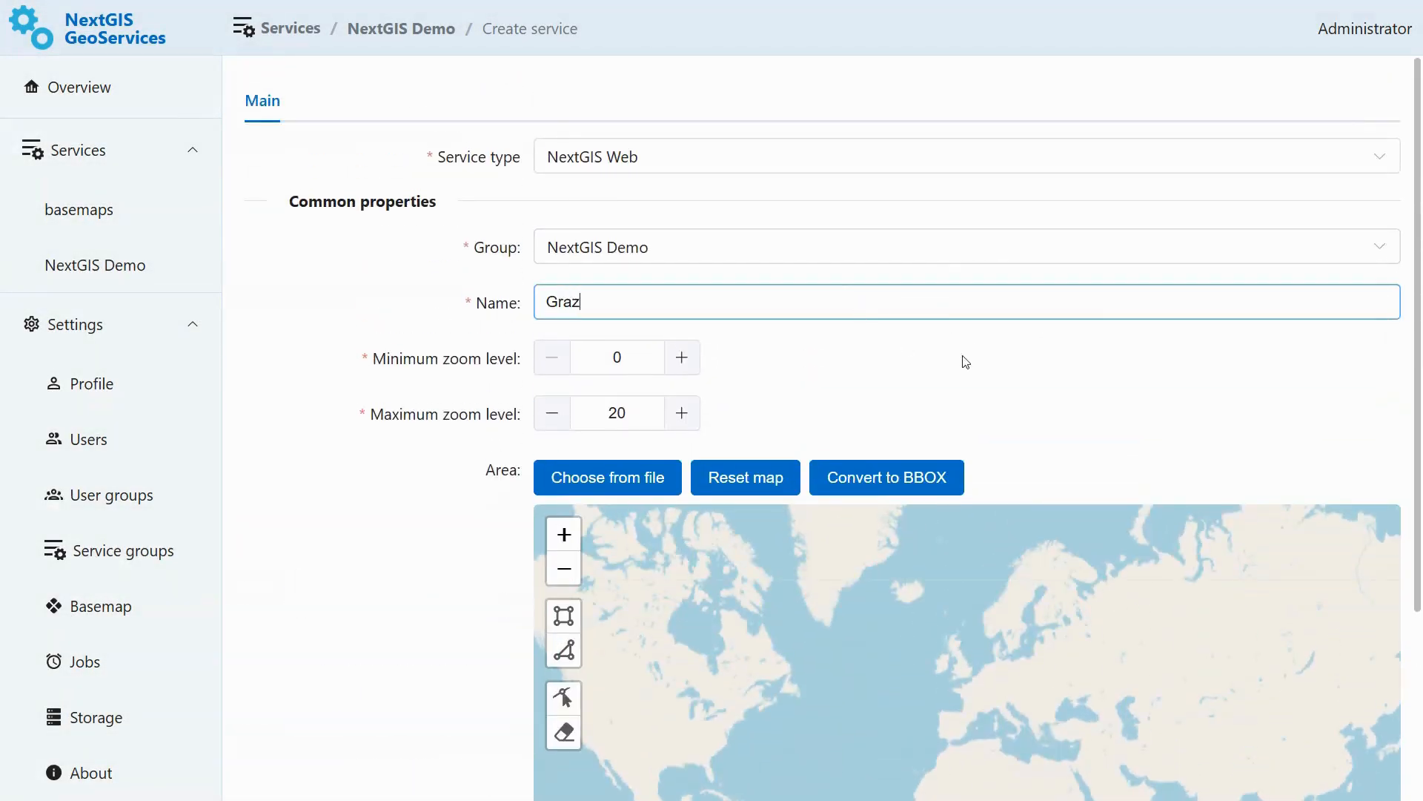
- Draw a small rectangular service area around Graz and save the service
scroll(966, 362, "down", 3)
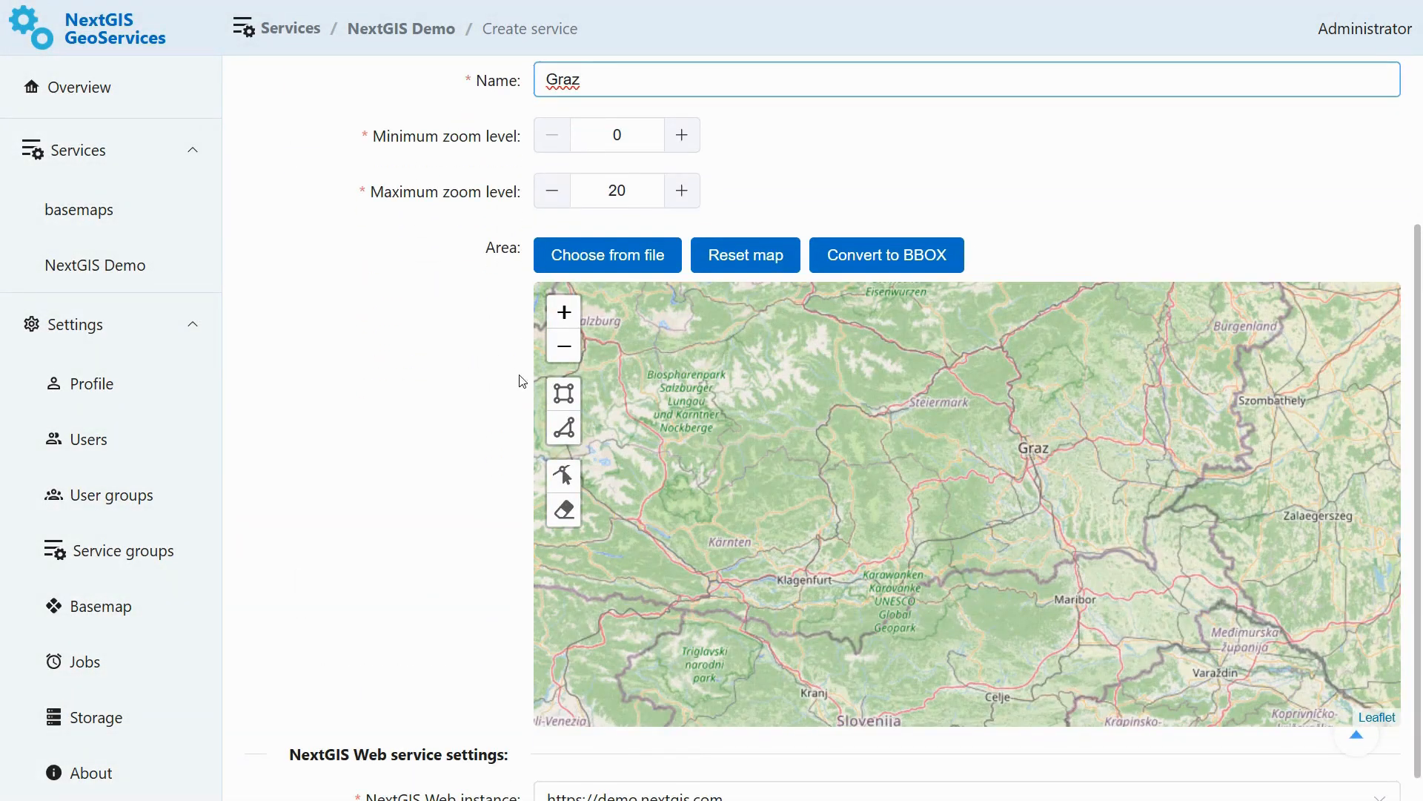
left_click(564, 393)
left_click(993, 418)
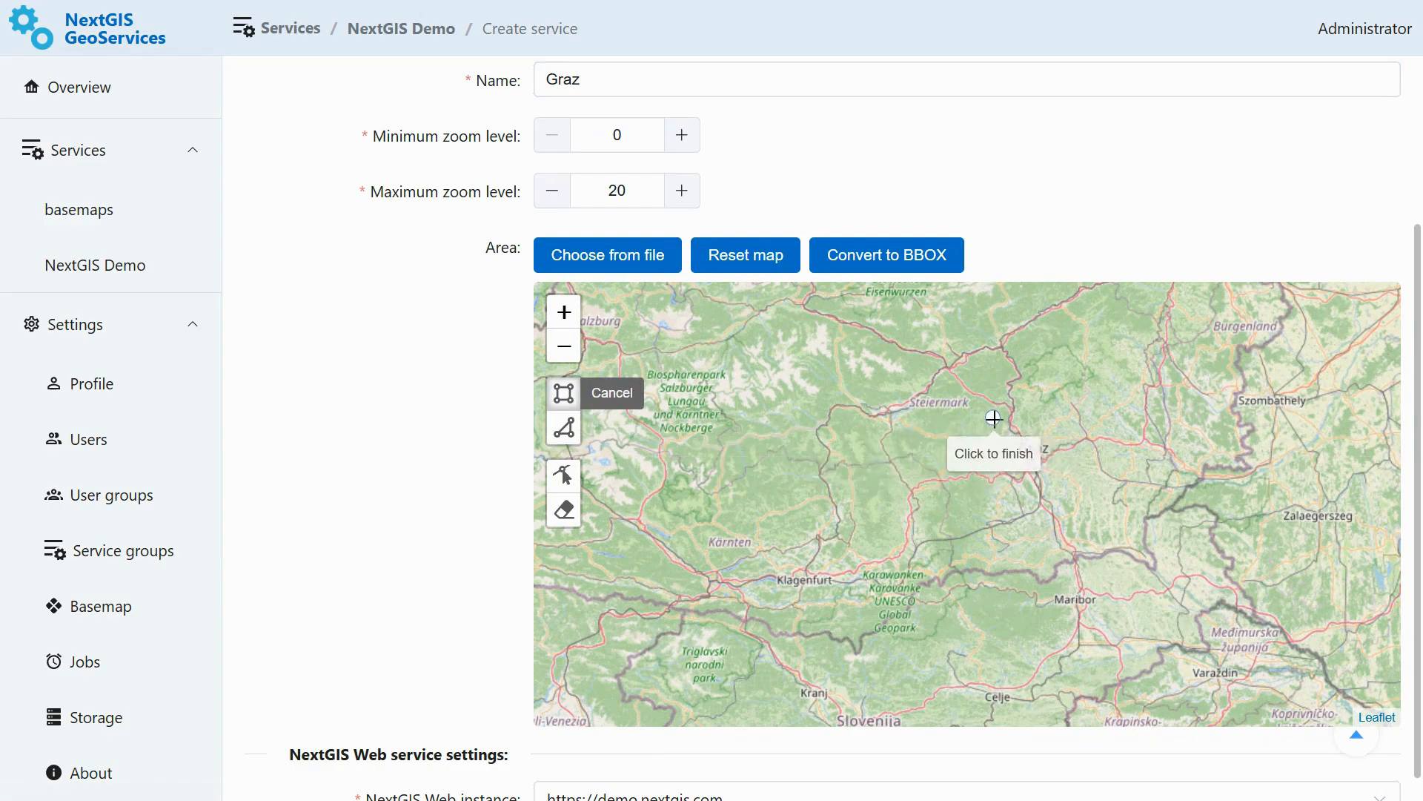
left_click(1069, 483)
left_click_drag(1417, 300, 1422, 417)
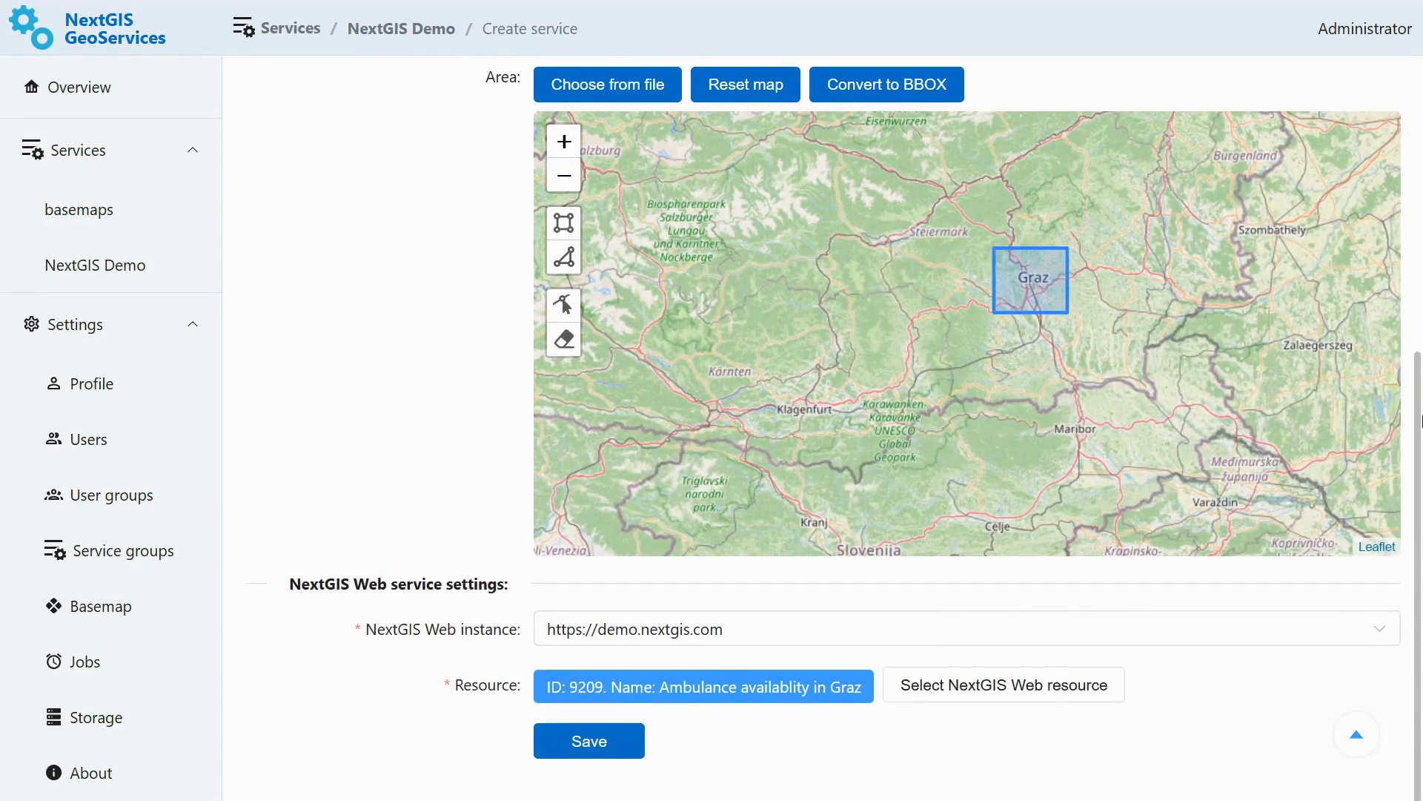
left_click(615, 741)
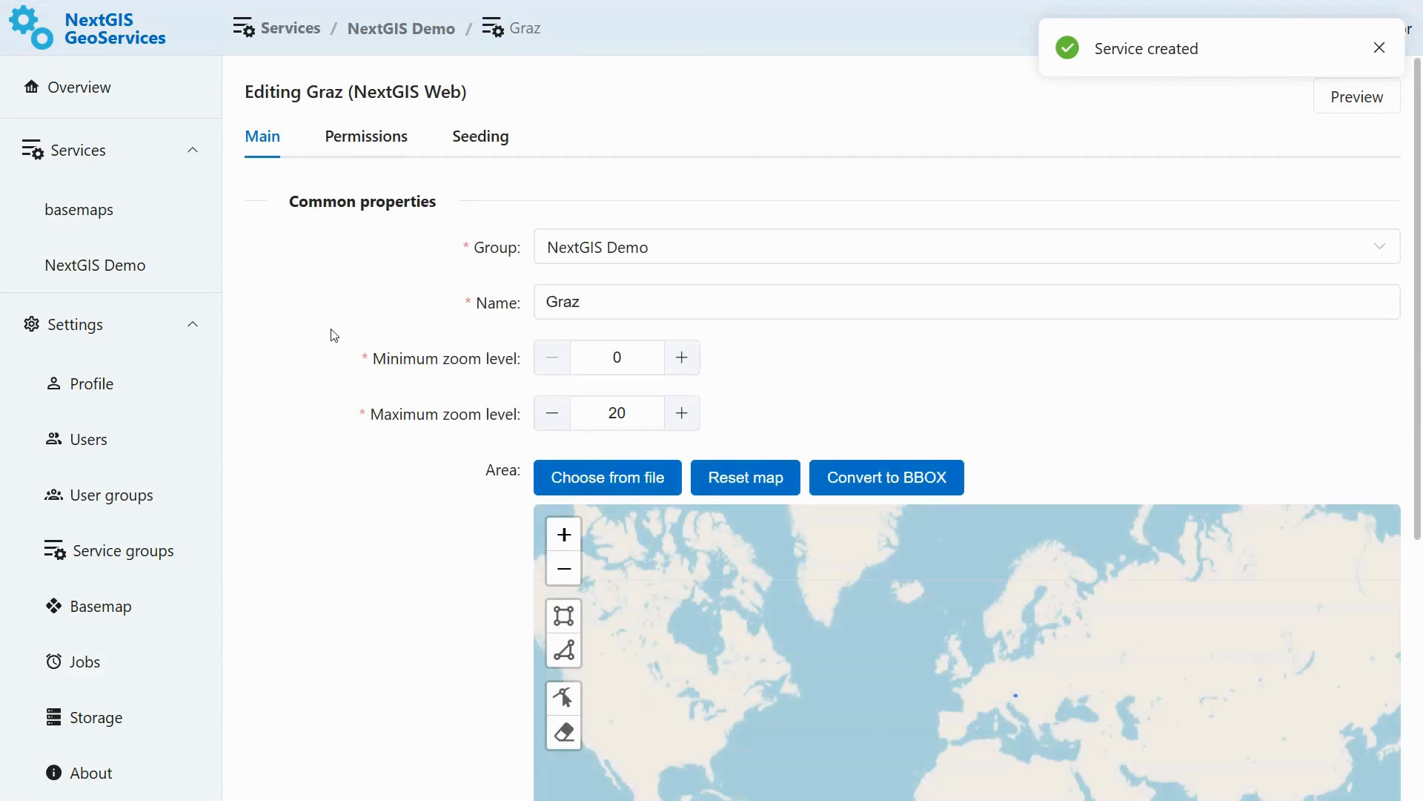
- Open the Graz service's preview and copy its Raster XYZ URL
left_click(366, 155)
left_click(492, 152)
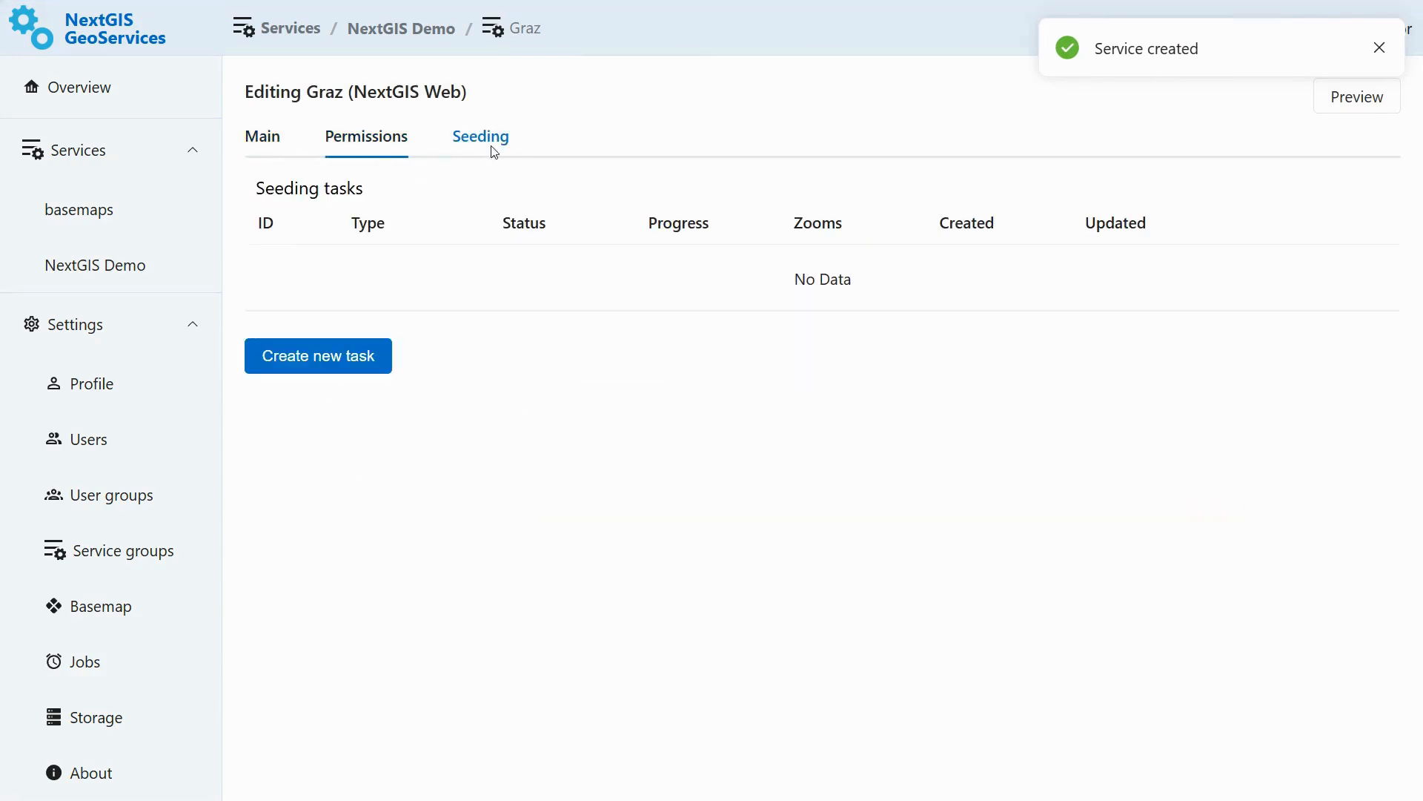
left_click(149, 97)
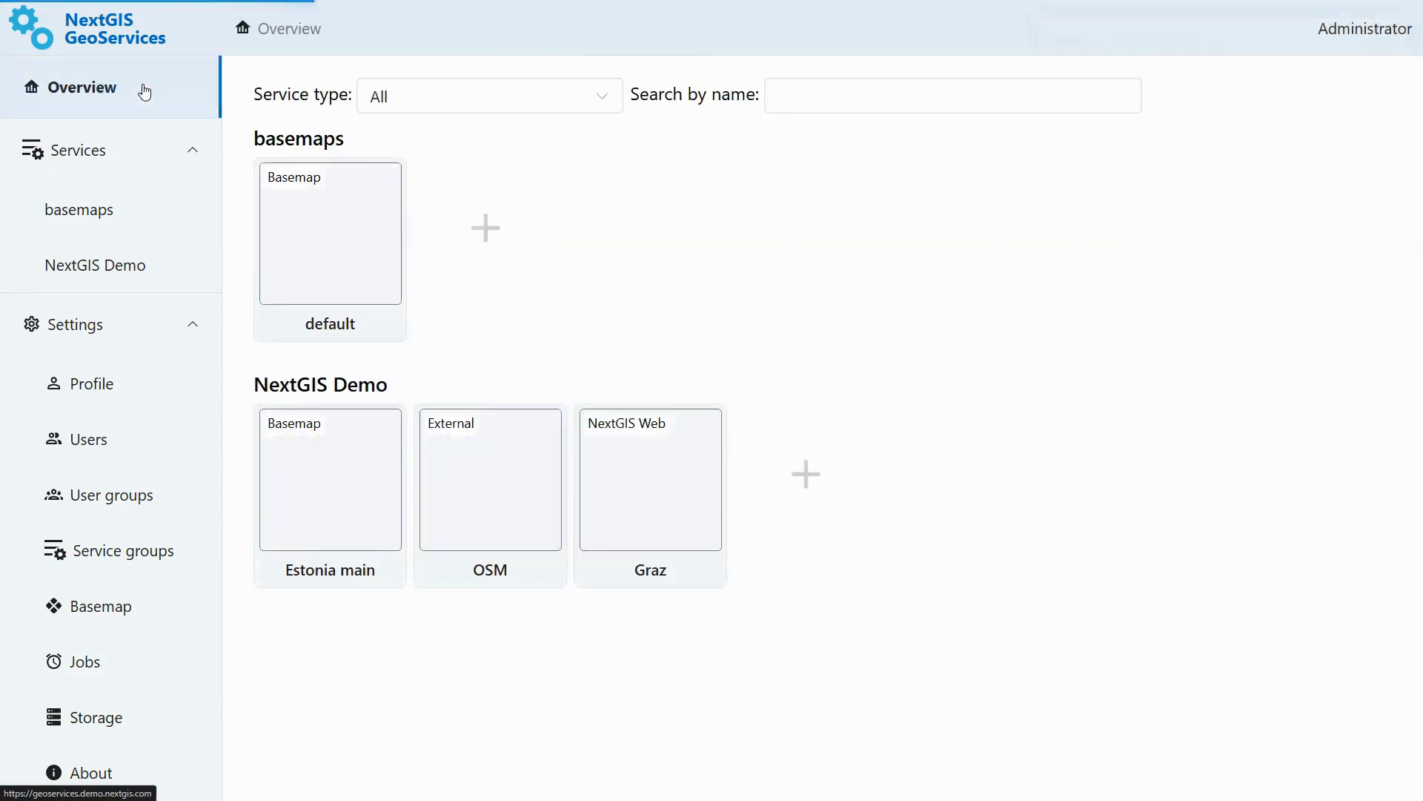
left_click(653, 511)
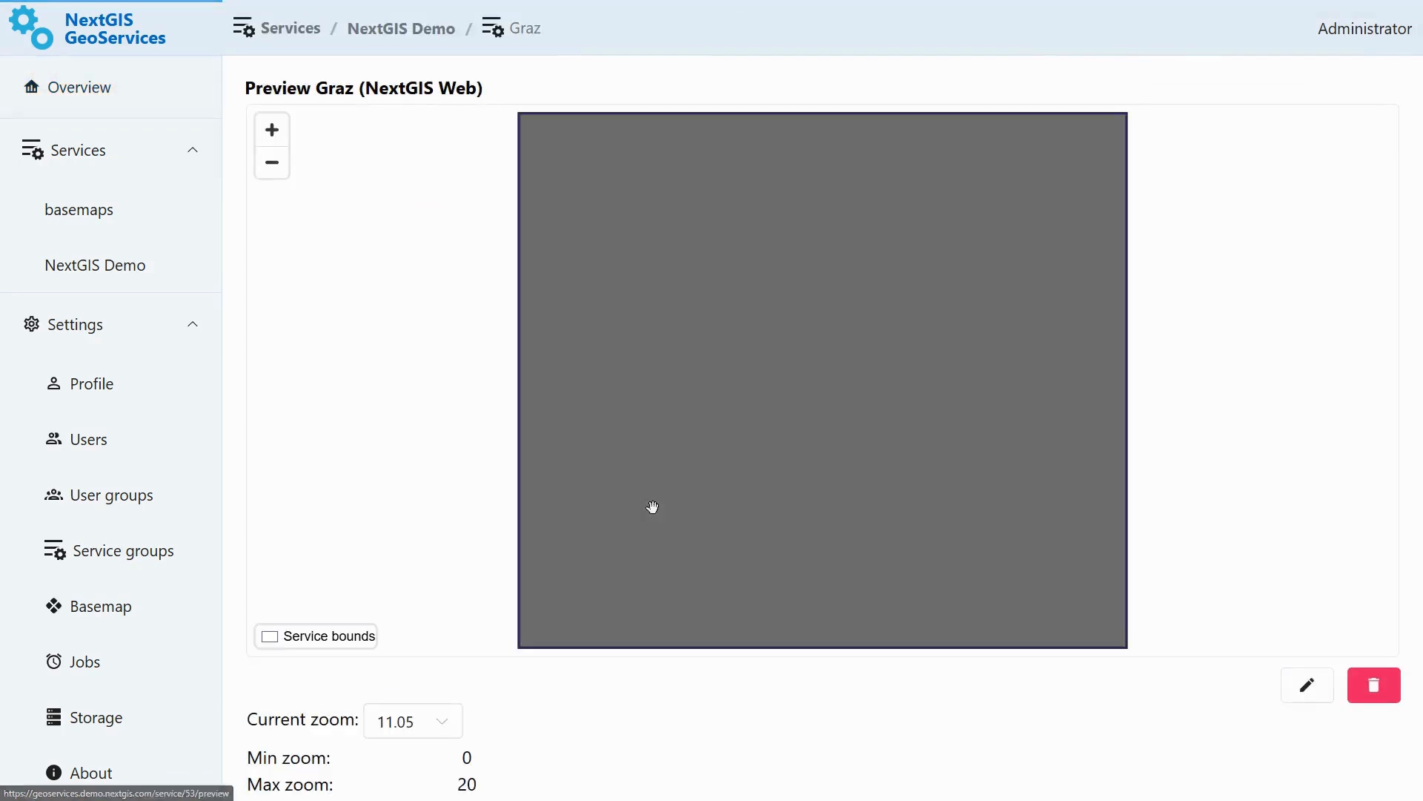
scroll(1422, 189, "down", 2)
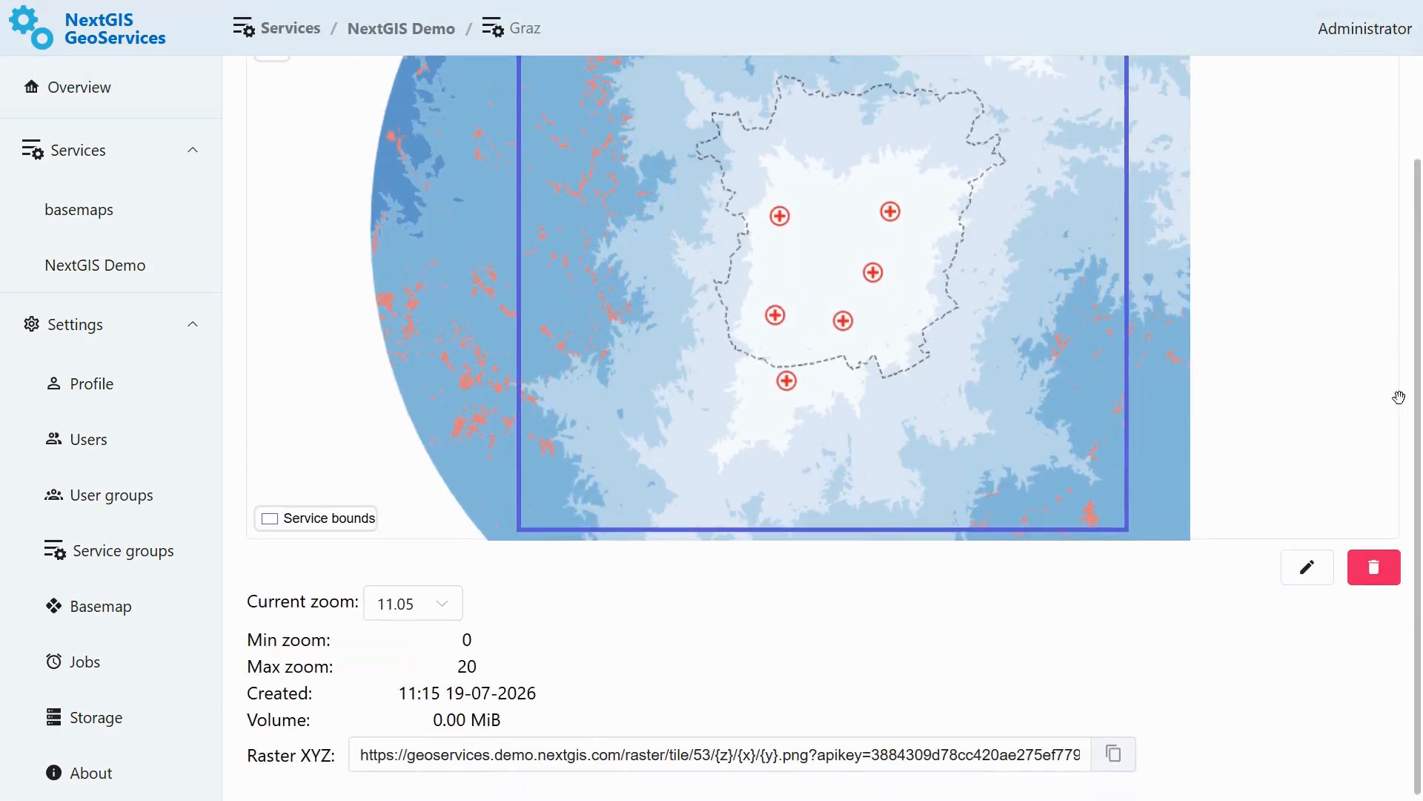
left_click(1116, 762)
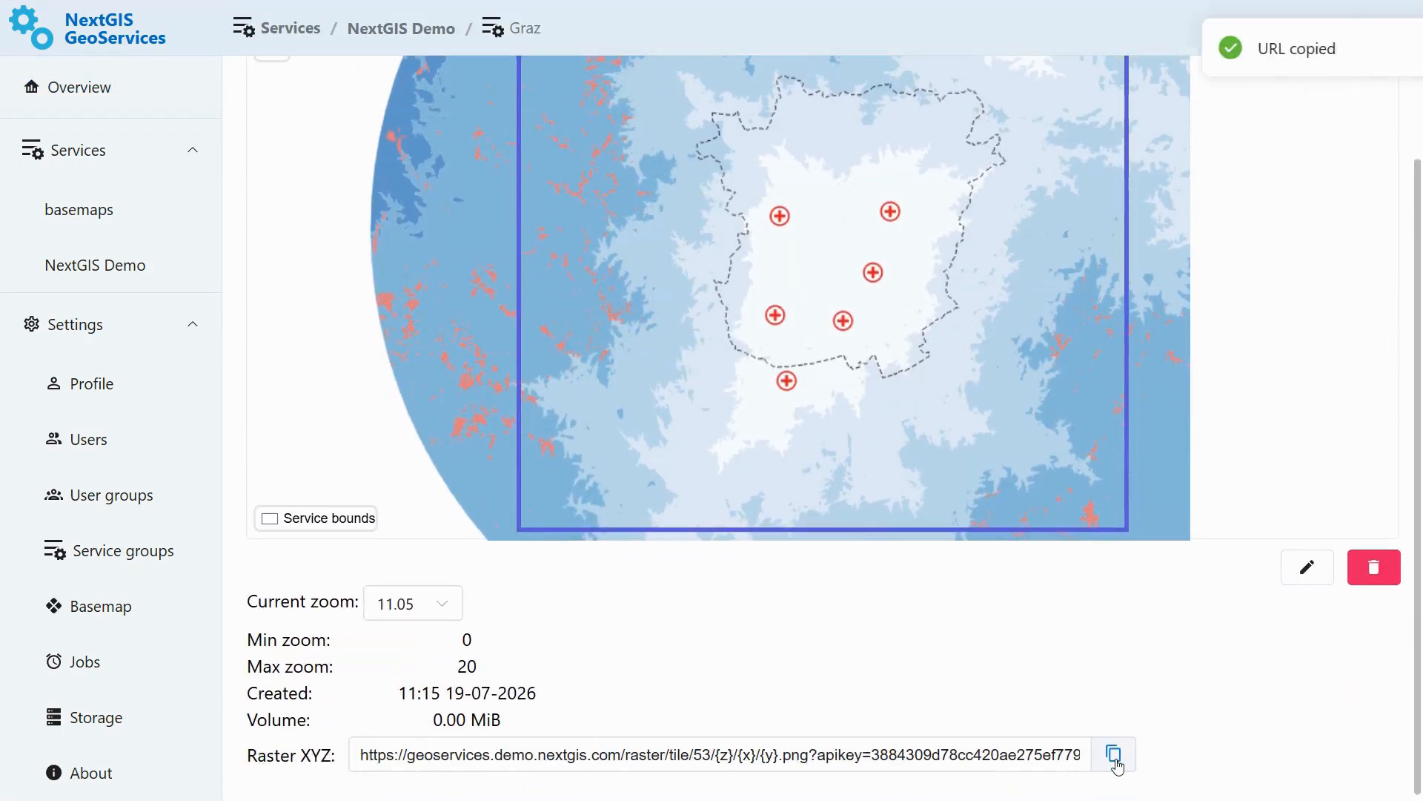
- Add an XYZ connection named Graz using the copied Raster XYZ URL and load it into the map
key("alt+Tab")
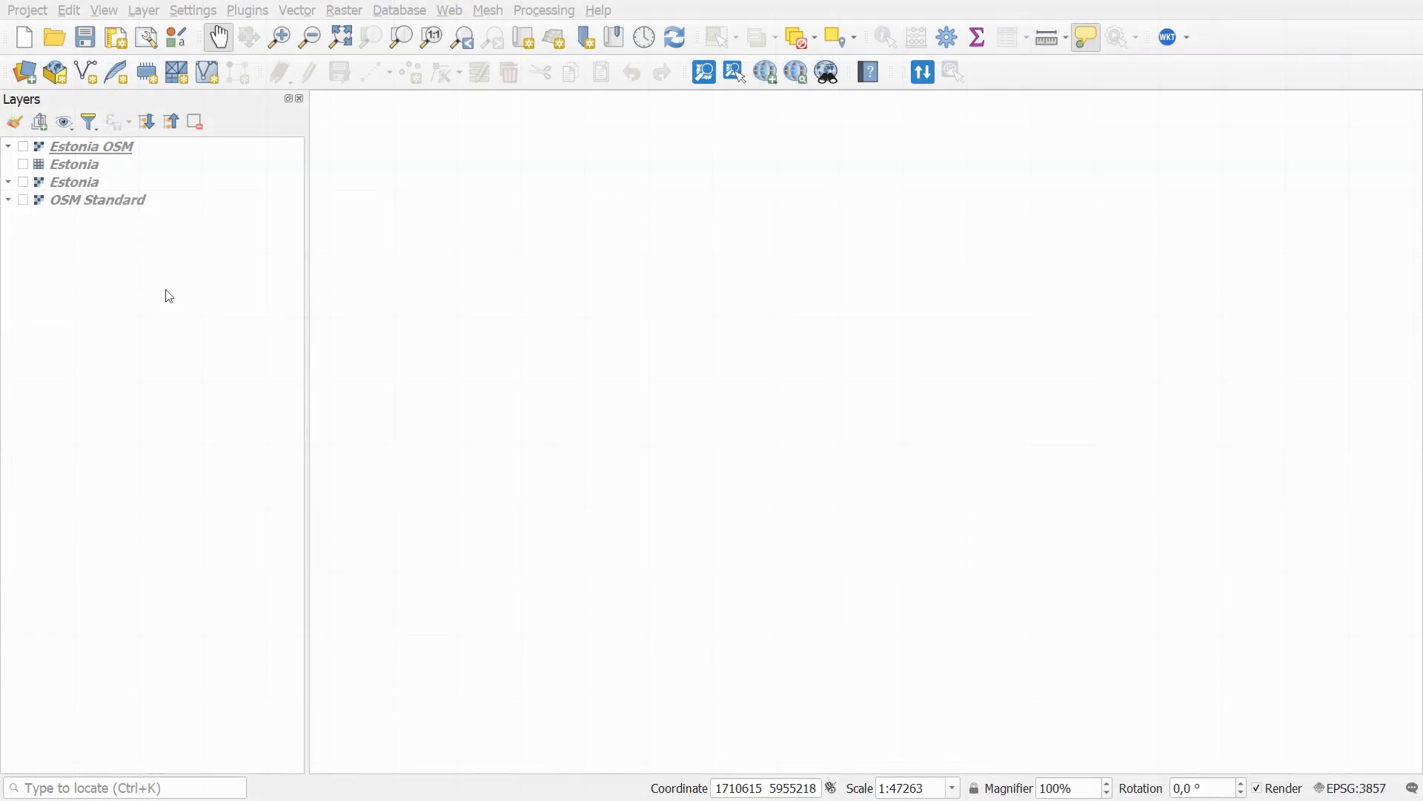
left_click(21, 72)
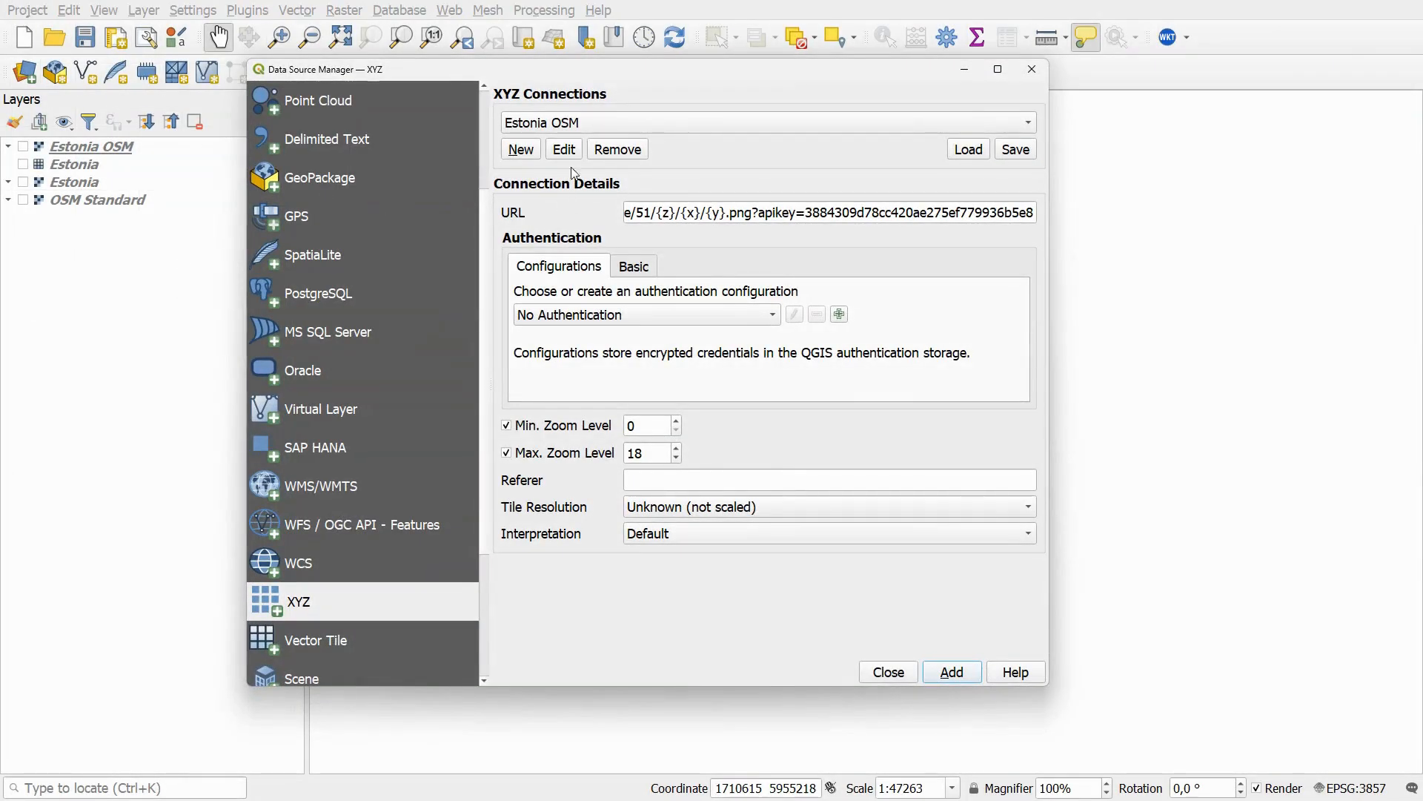
left_click(528, 149)
type("Graz")
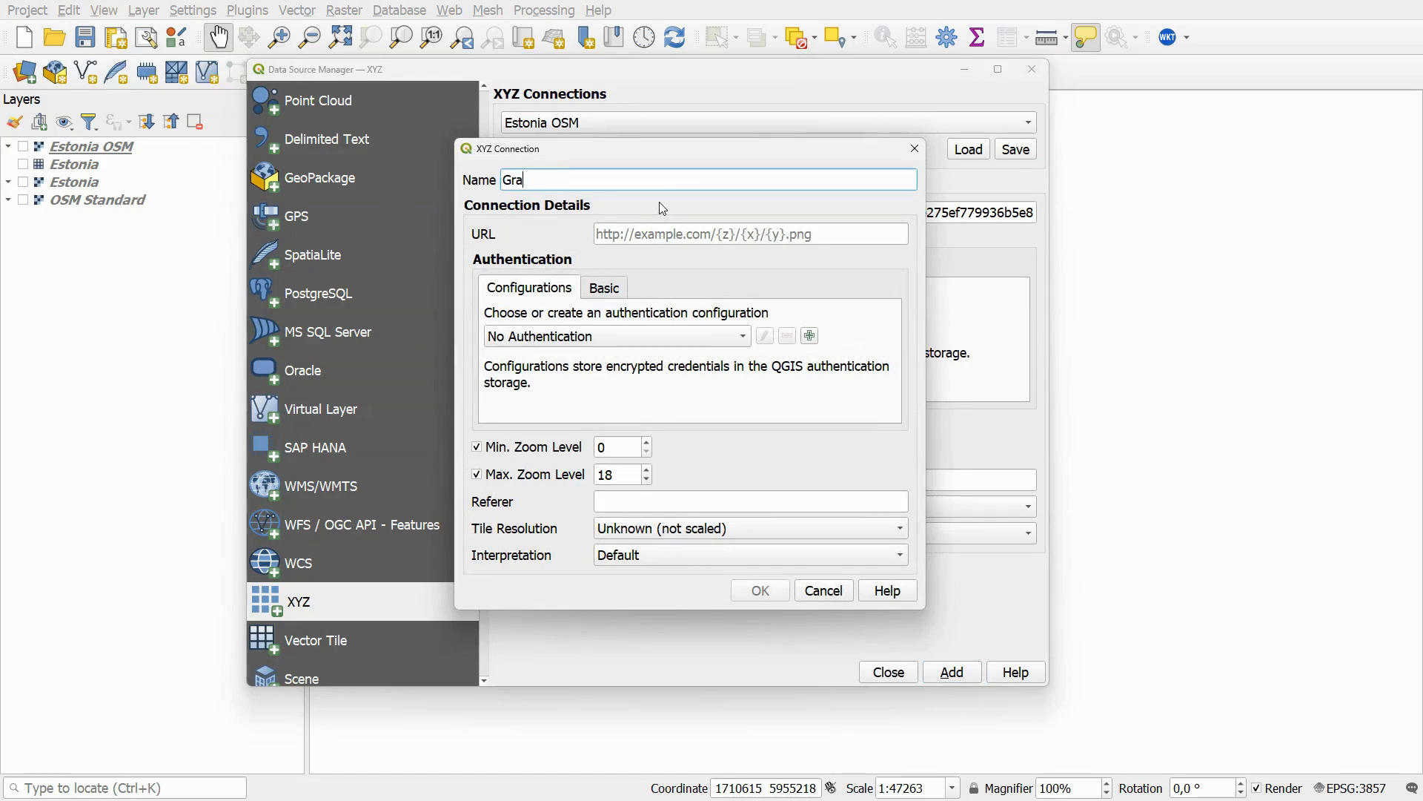
left_click(705, 234)
key("ctrl+v")
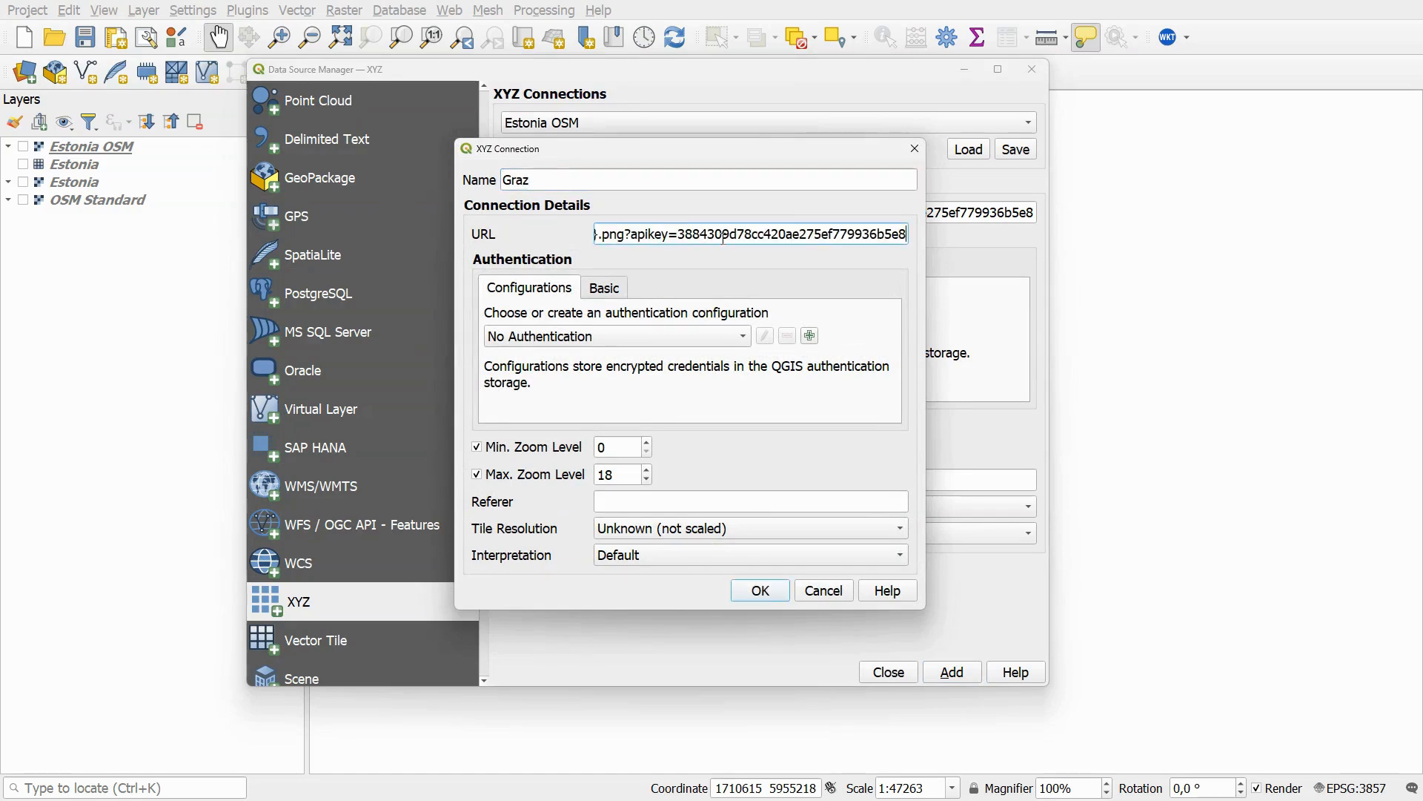
left_click(759, 591)
left_click(955, 672)
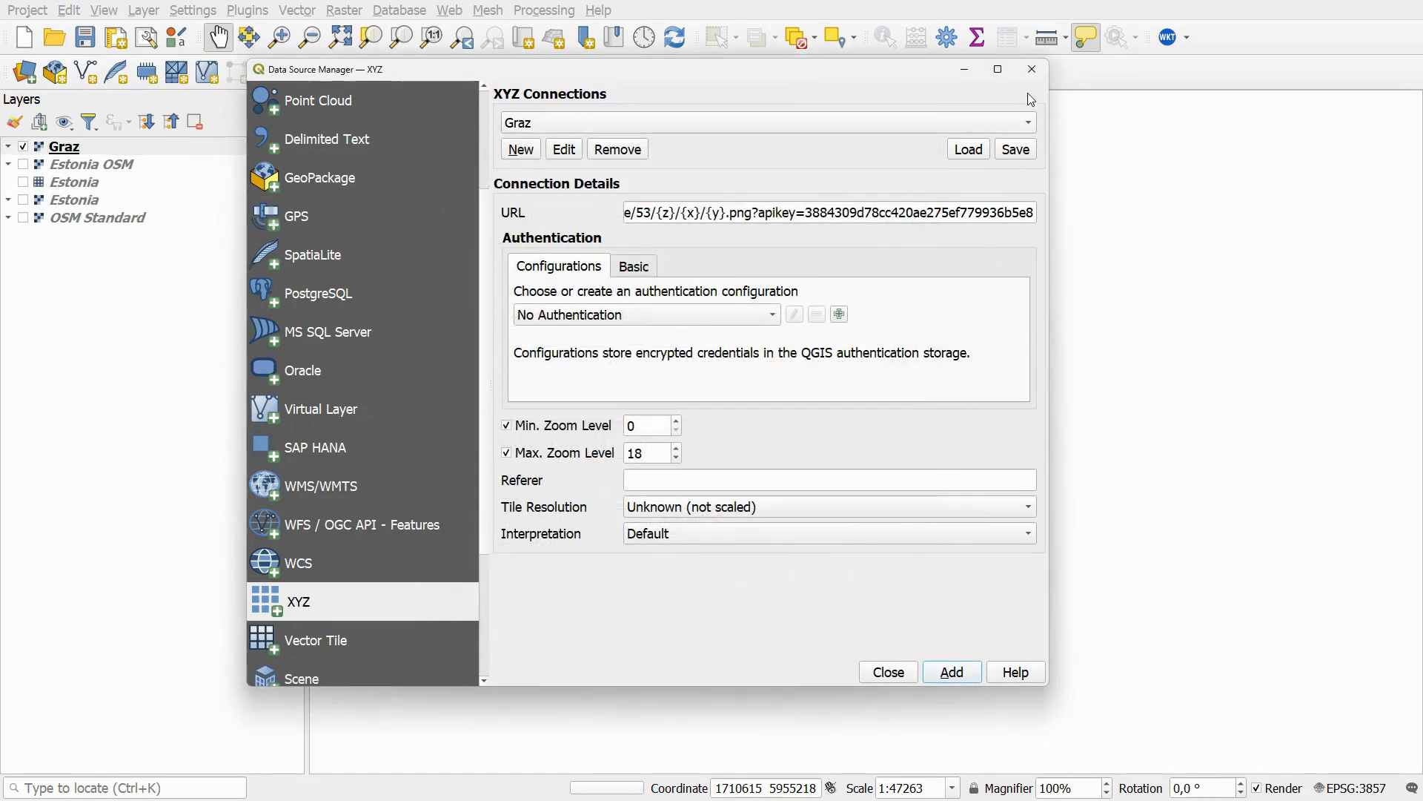
left_click(1031, 71)
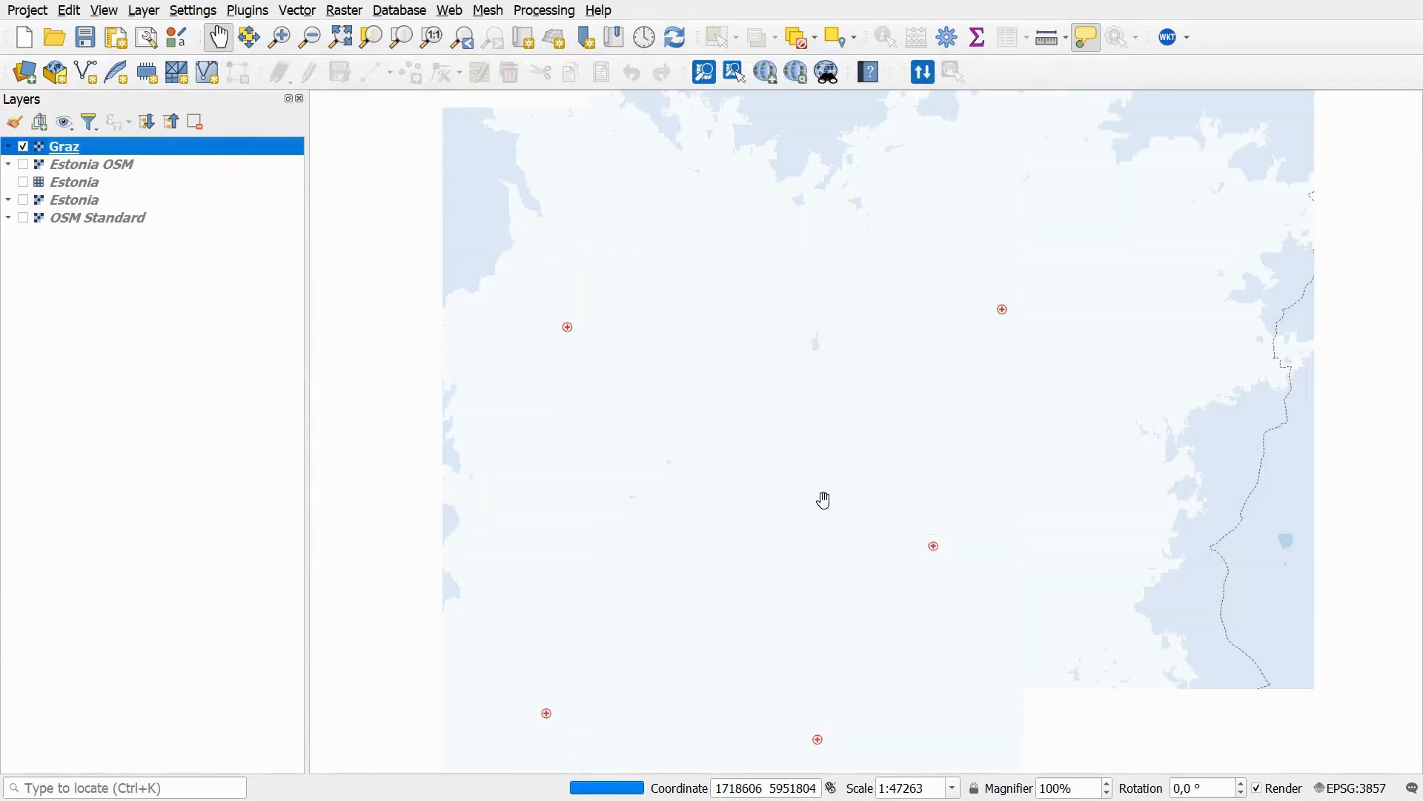
scroll(825, 500, "down", 1)
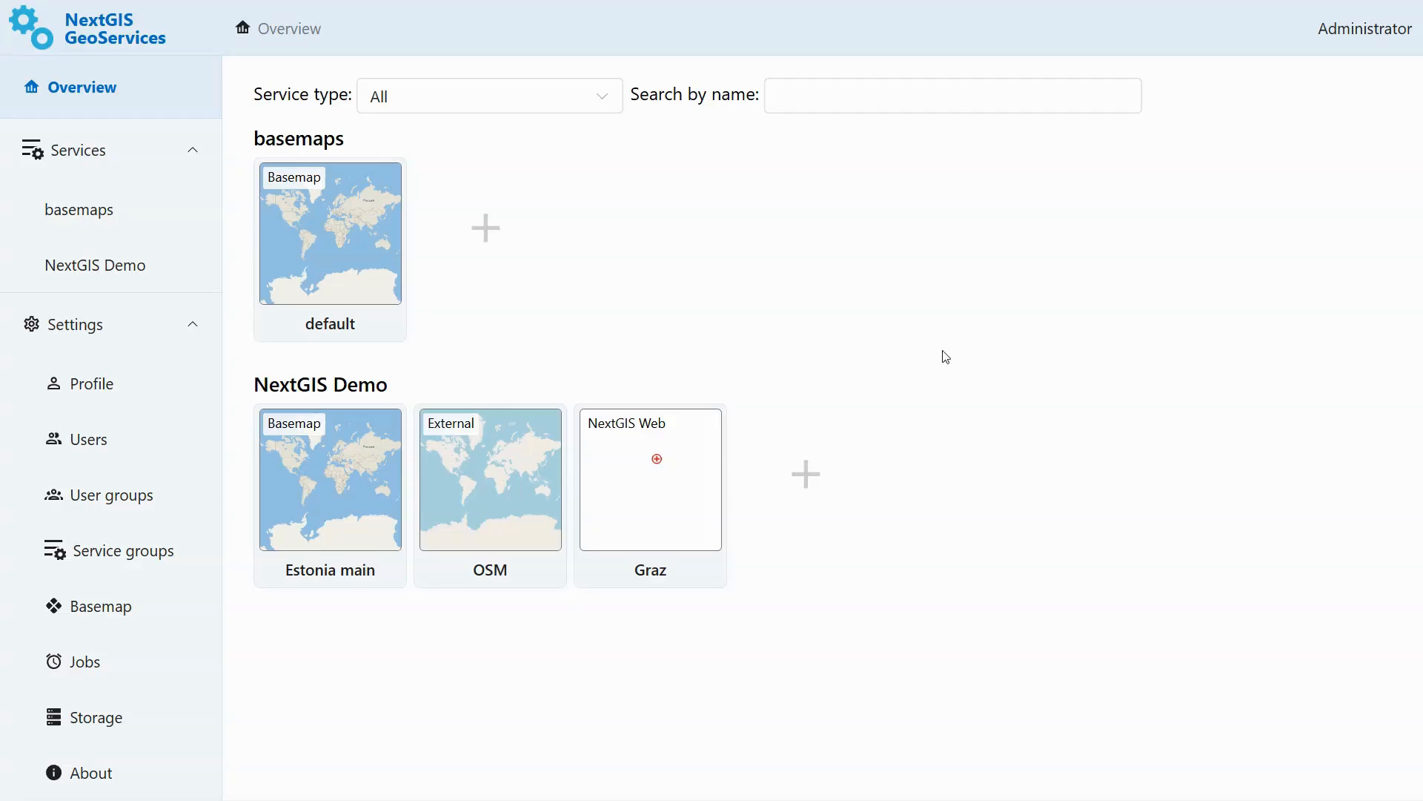
- Create a new Tileset service and upload the tiles-EE-09a5ee0a-20260715-en-png.zip archive
left_click(805, 474)
left_click(652, 168)
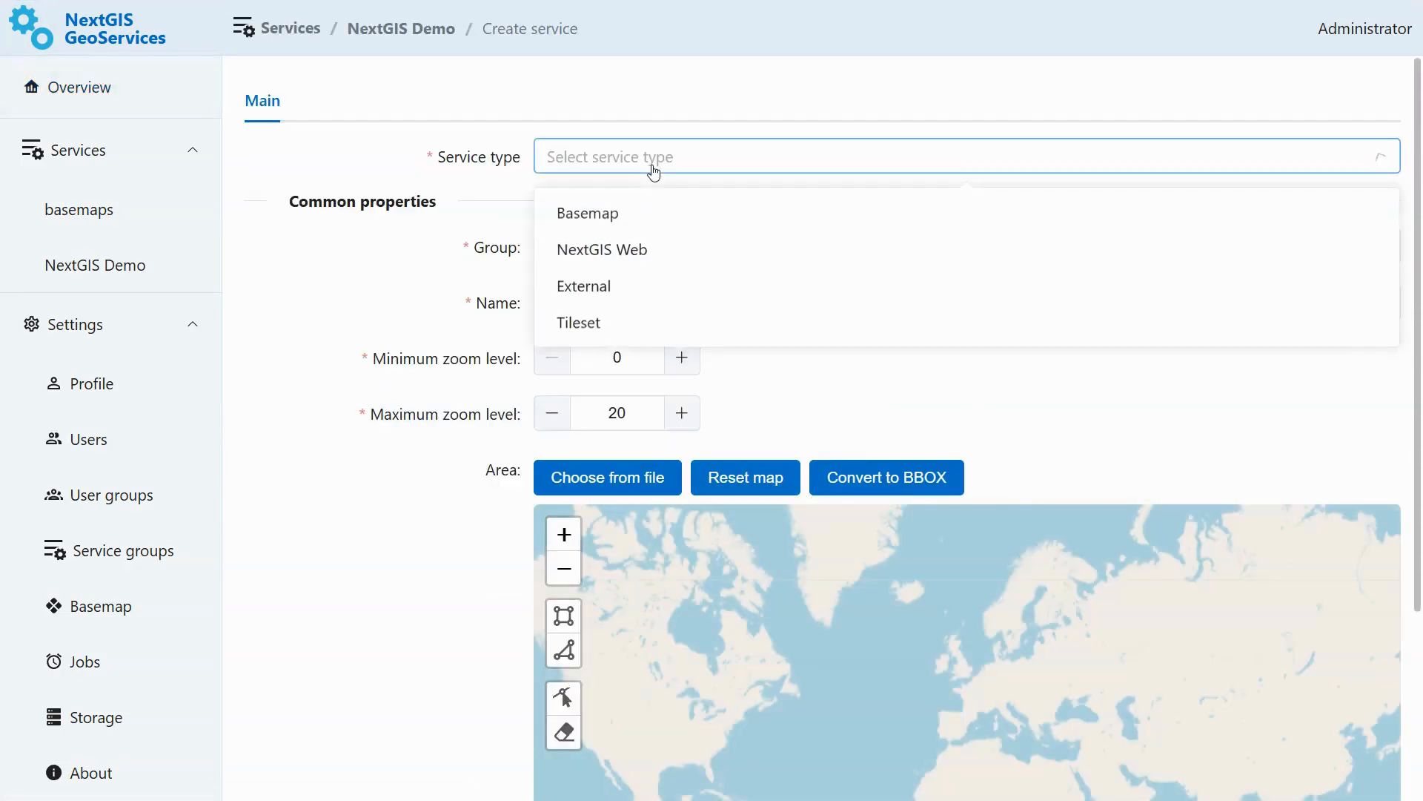
left_click(633, 339)
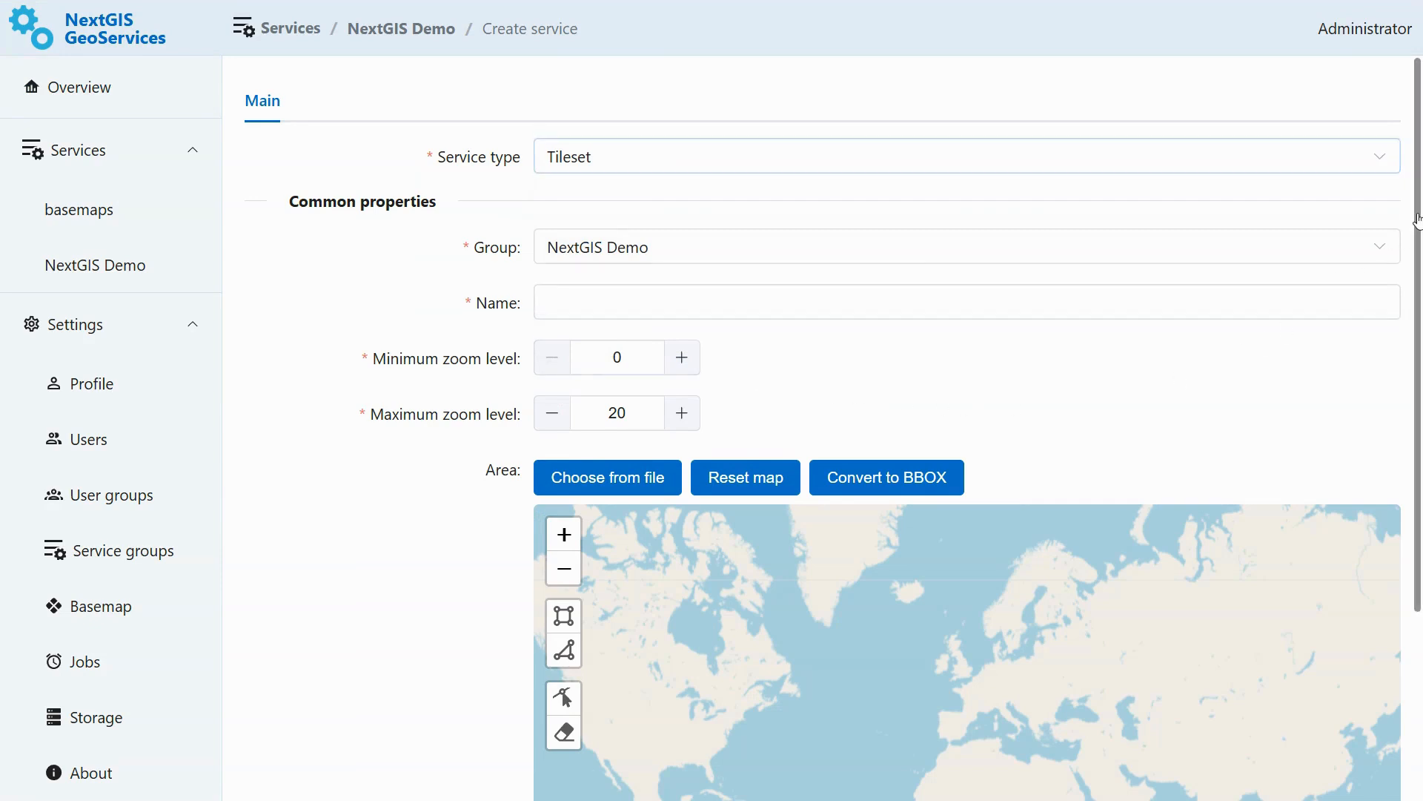
scroll(1418, 219, "down", 7)
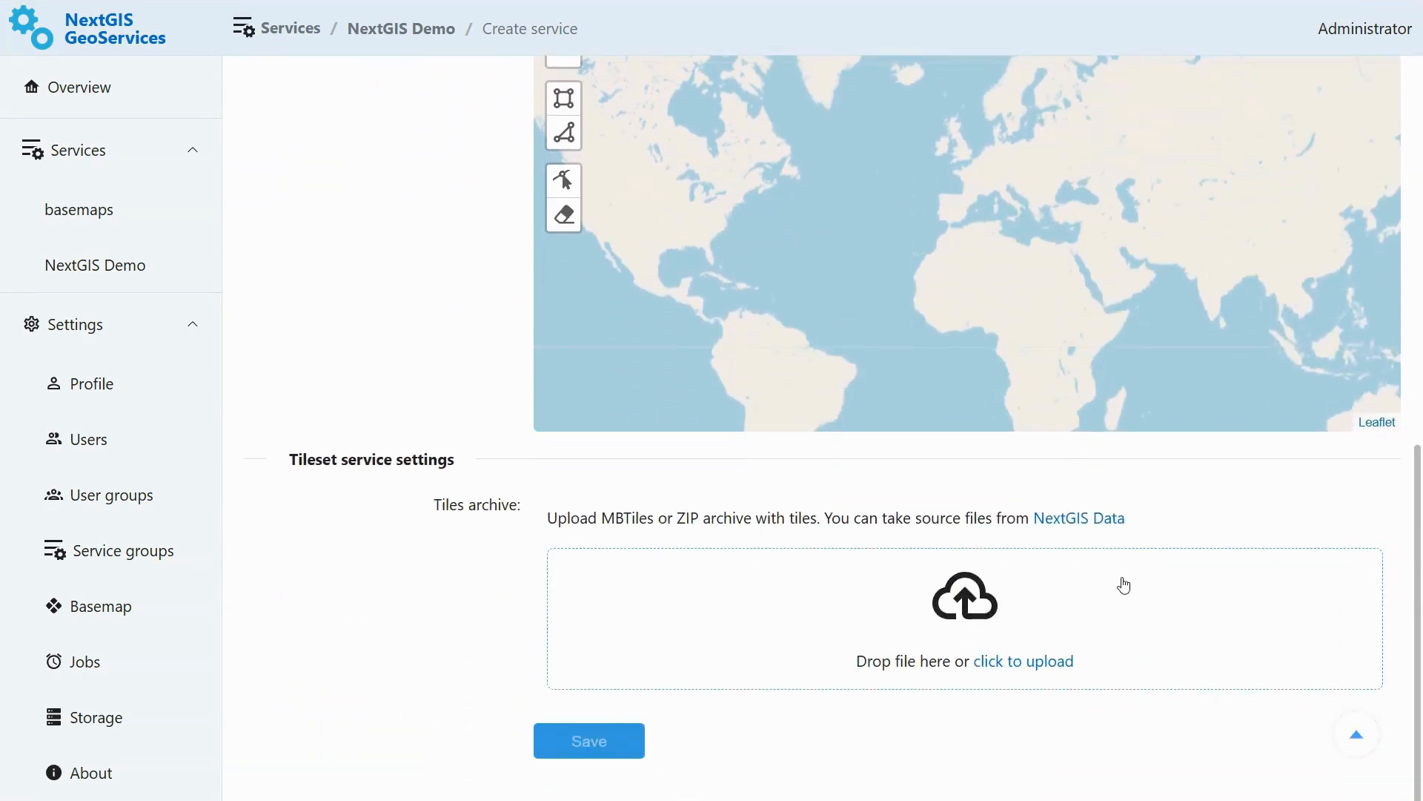
left_click(970, 633)
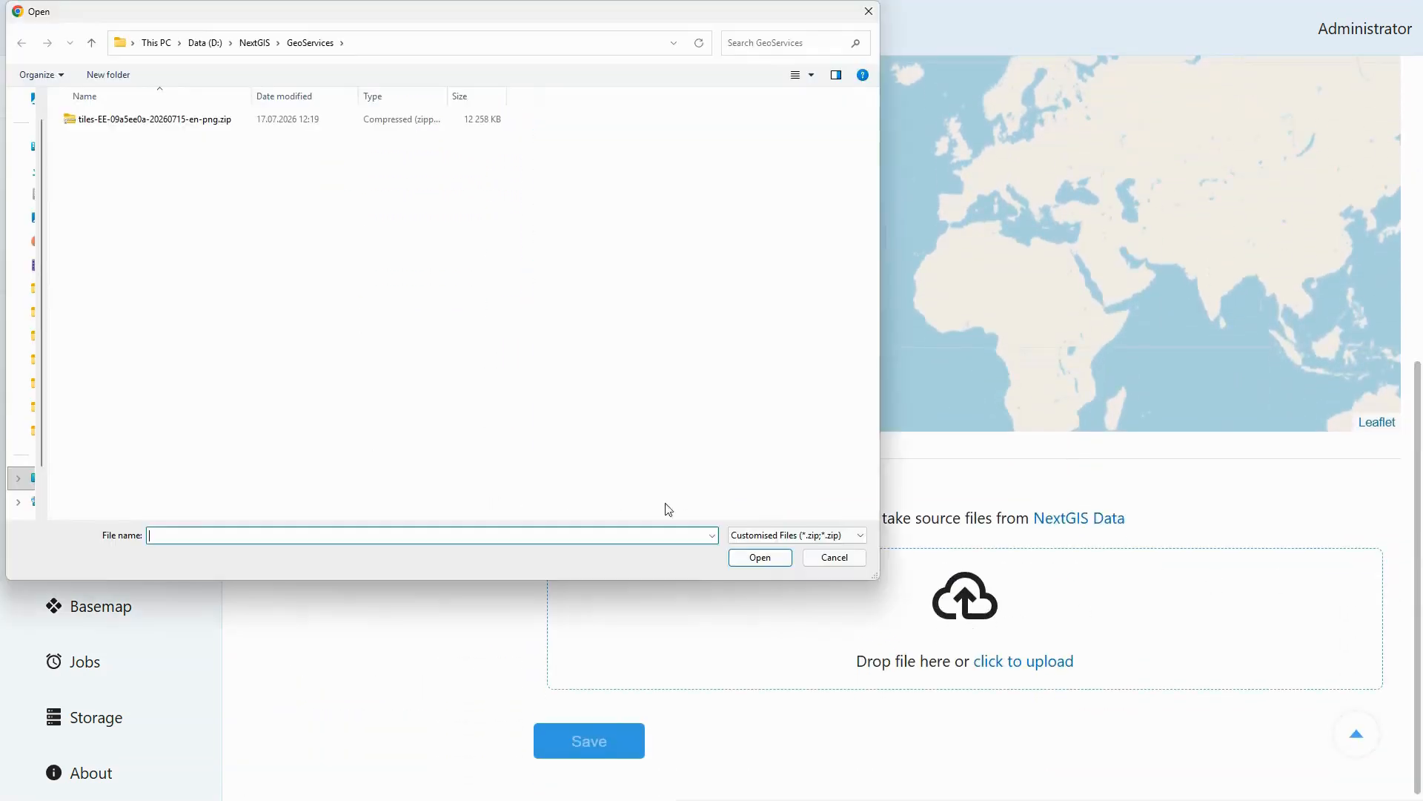
left_click(231, 122)
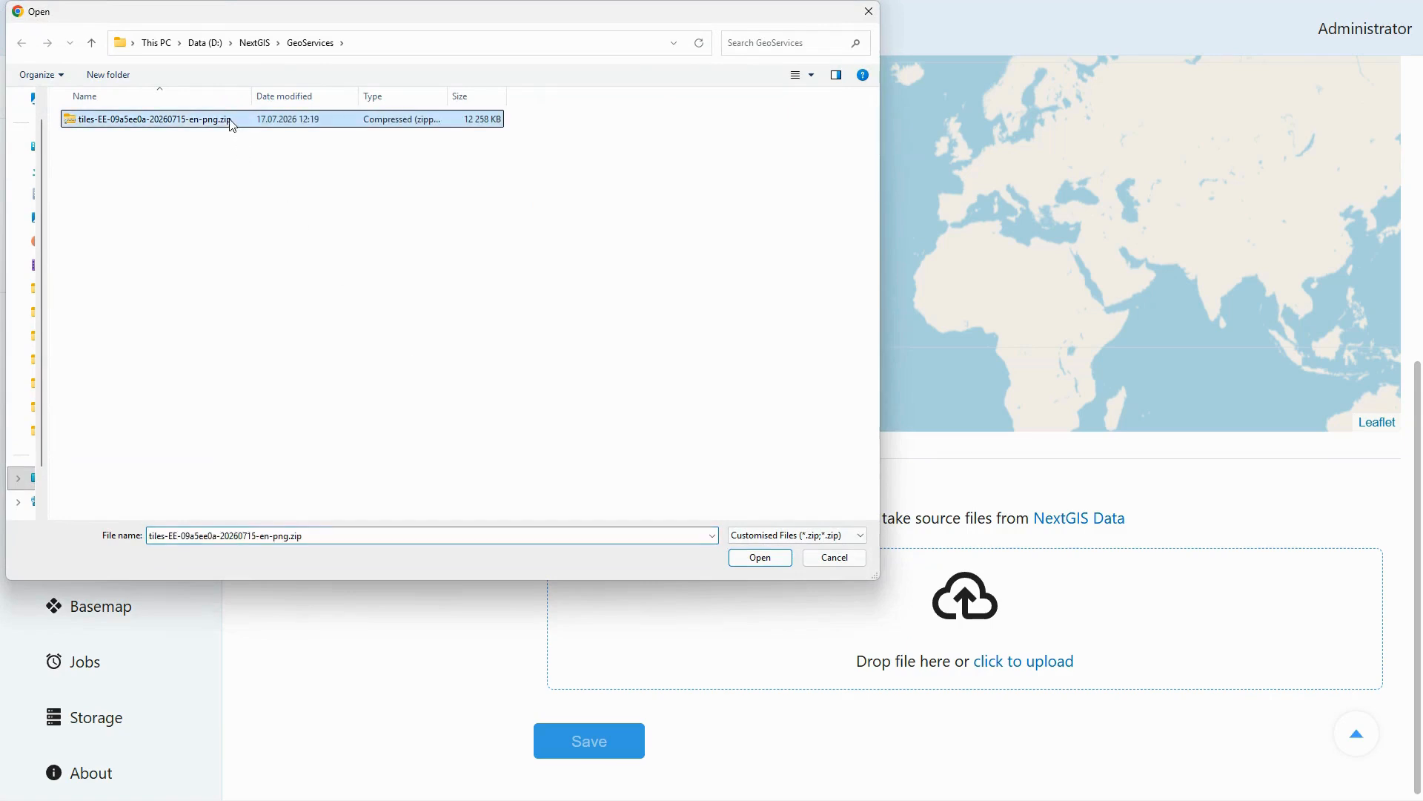
left_click(760, 557)
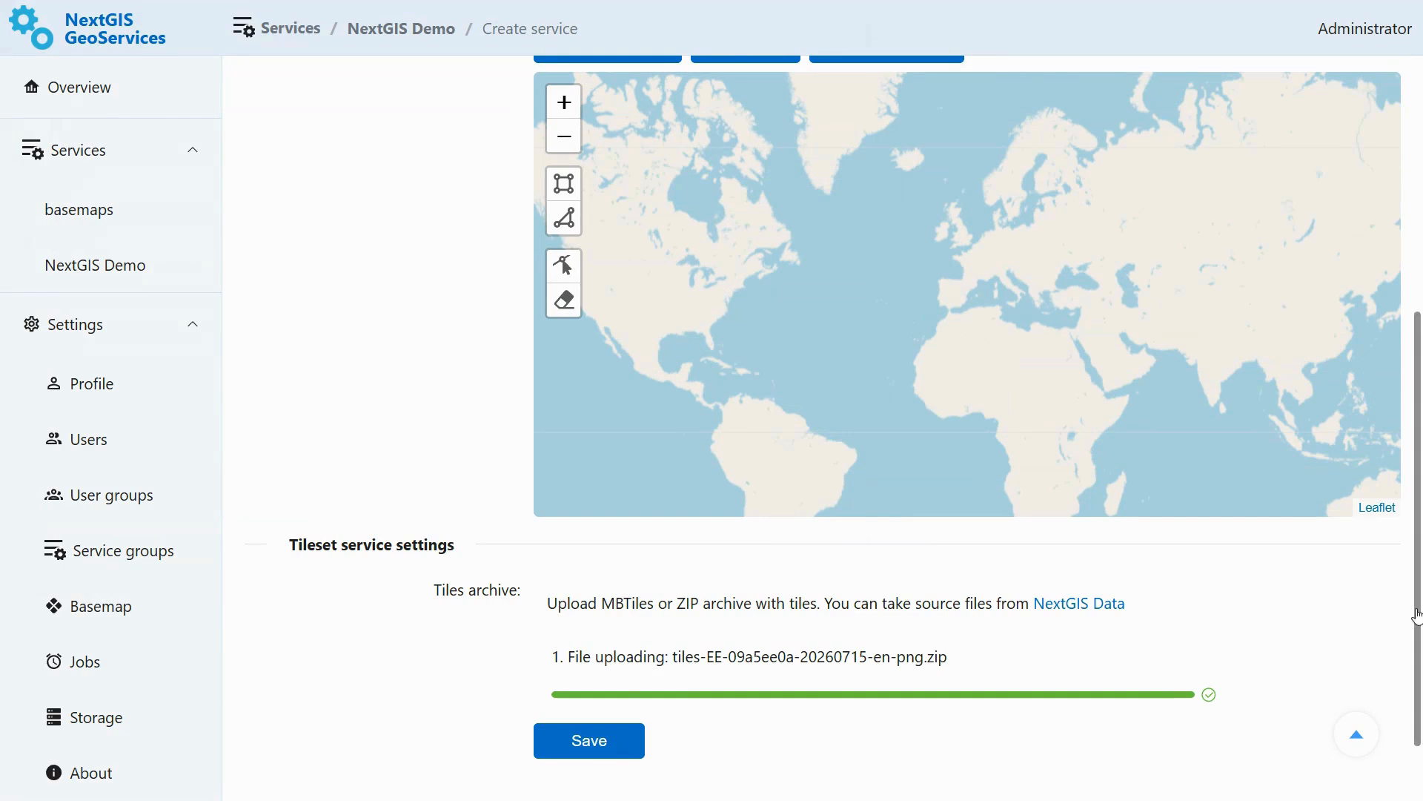
- Name the service Estonia tileset and draw a rectangular service area around Estonia
scroll(1399, 613, "up", 5)
left_click(645, 308)
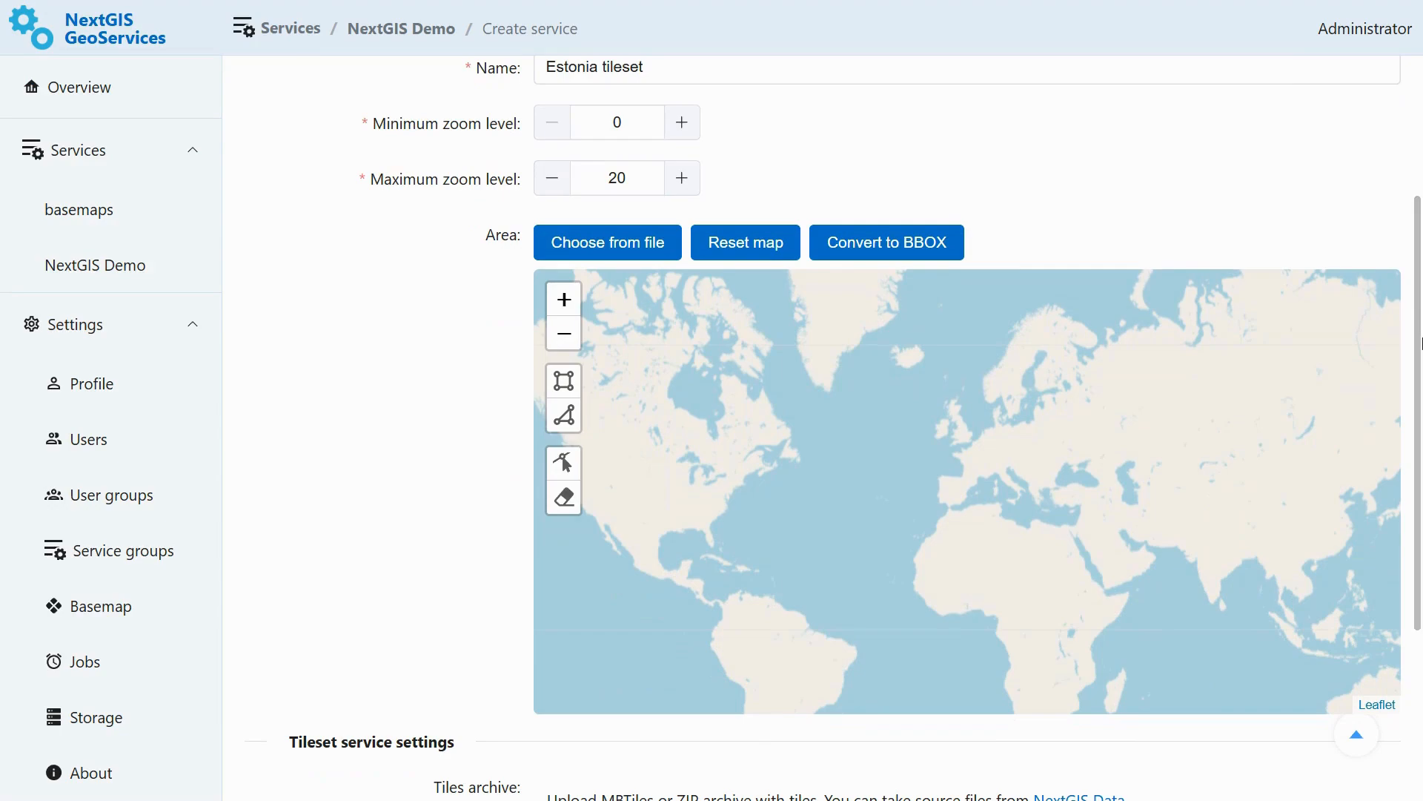
scroll(1038, 426, "up", 3)
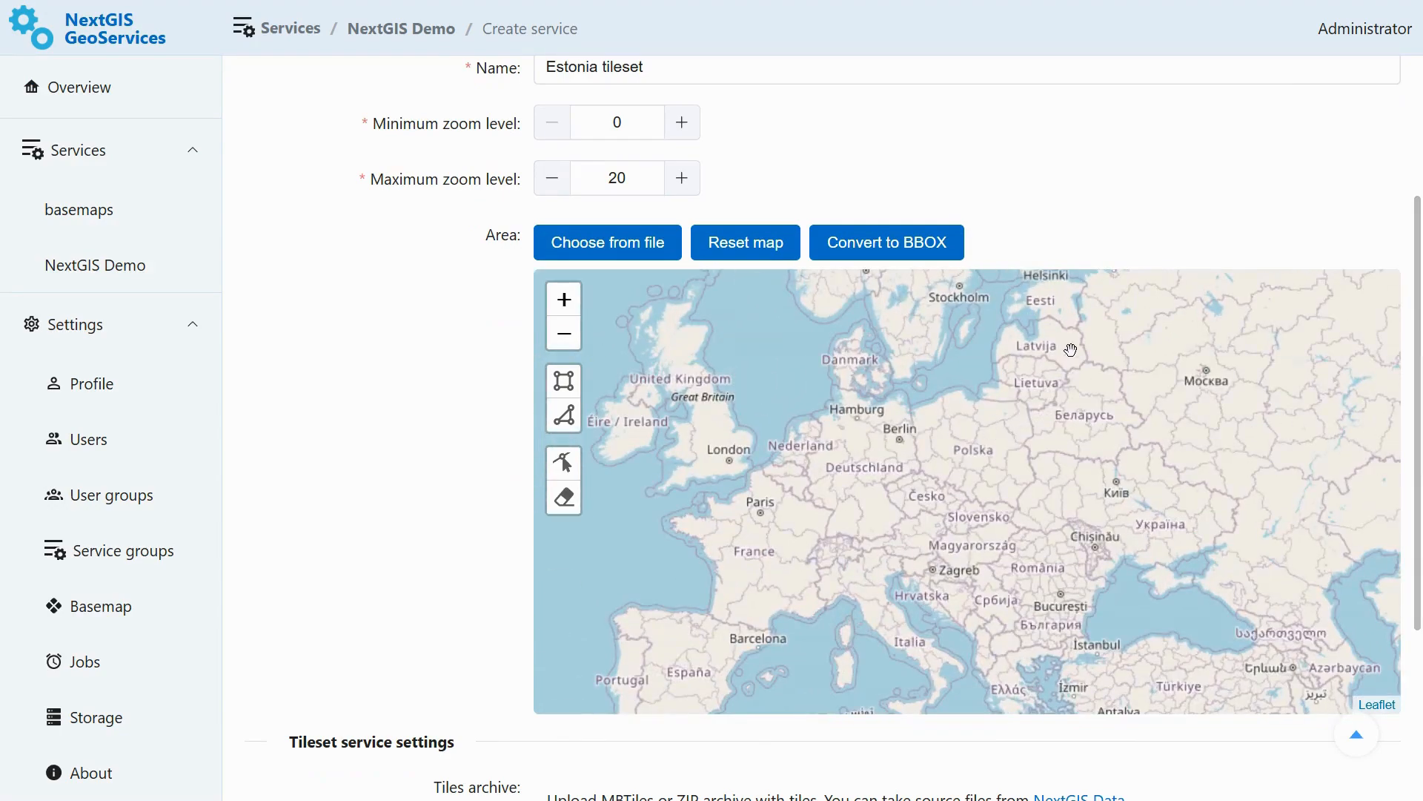
scroll(1071, 349, "up", 3)
left_click(563, 381)
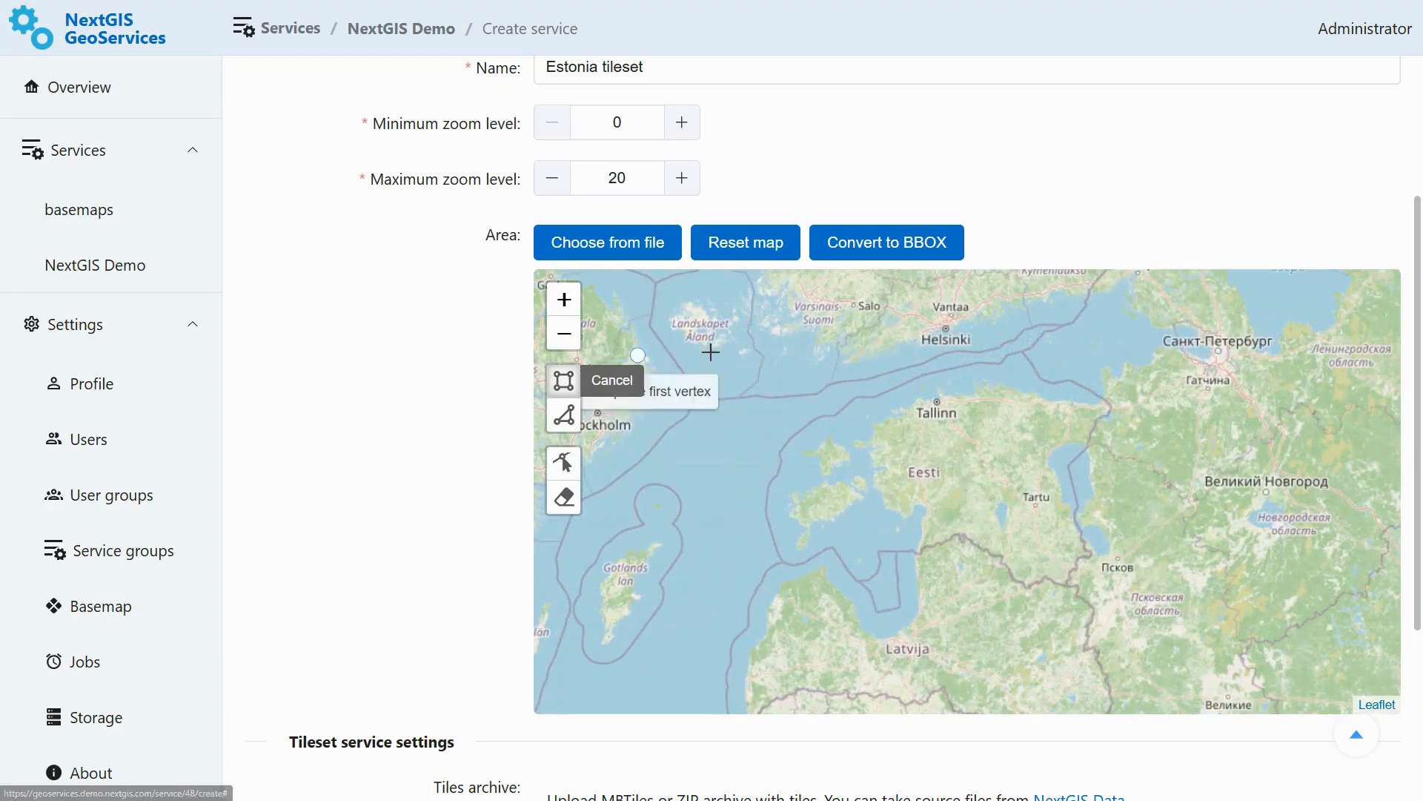
left_click(749, 331)
left_click(1137, 599)
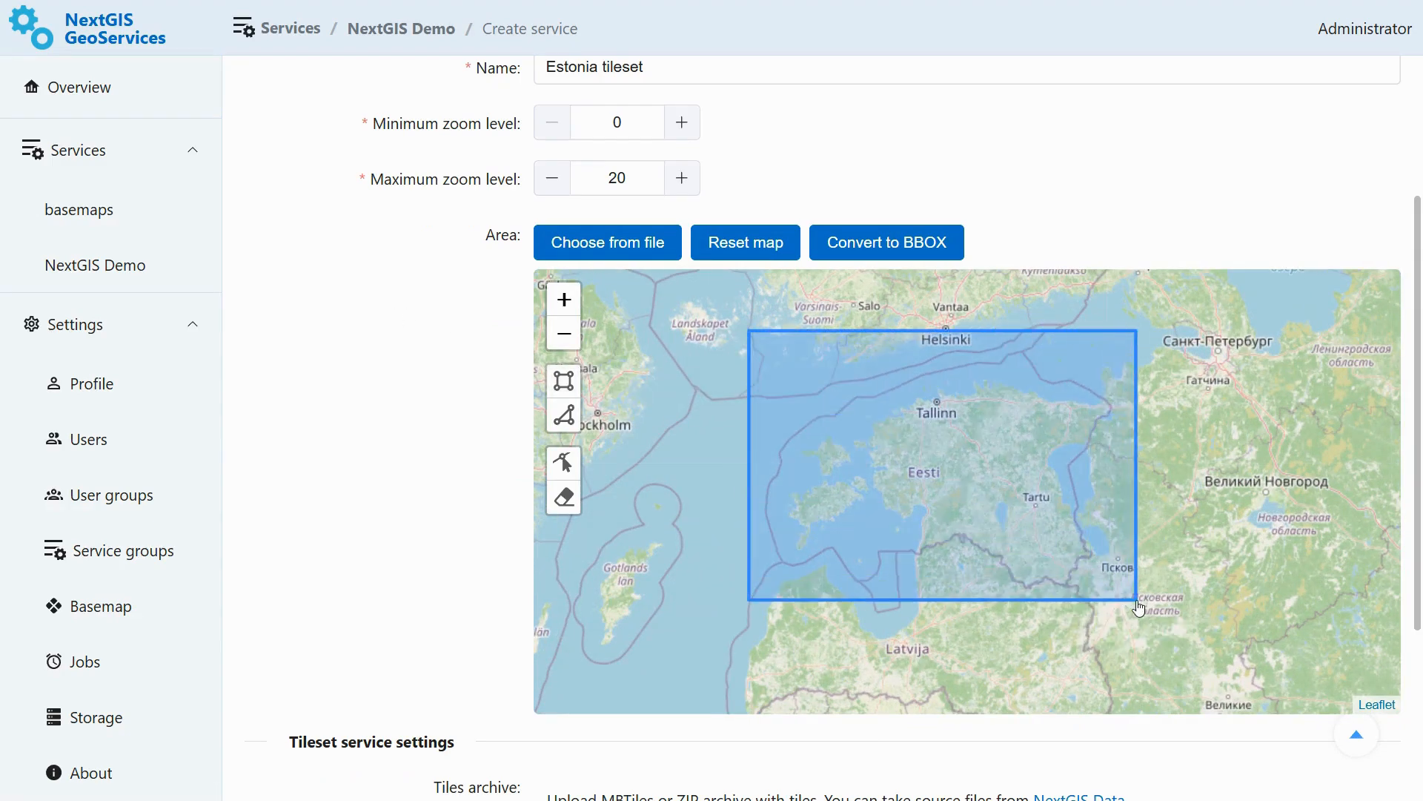
- Set the maximum zoom level to 14 and save the service
mouse_move(1417, 502)
left_mouse_down()
mouse_move(1418, 534)
mouse_move(1418, 478)
left_mouse_up()
left_click_drag(623, 220, 585, 221)
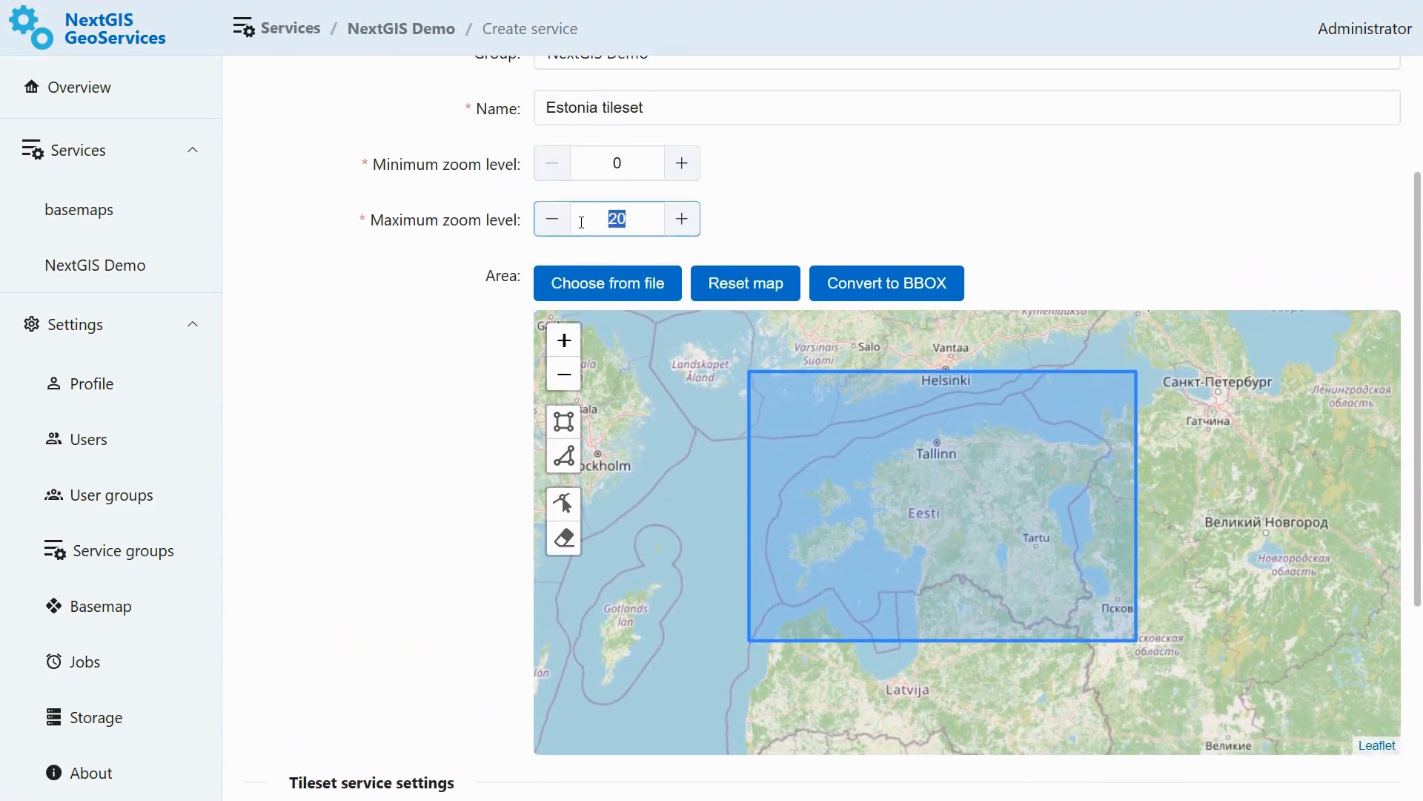
type("14")
left_click_drag(1418, 263, 1418, 404)
left_click(627, 739)
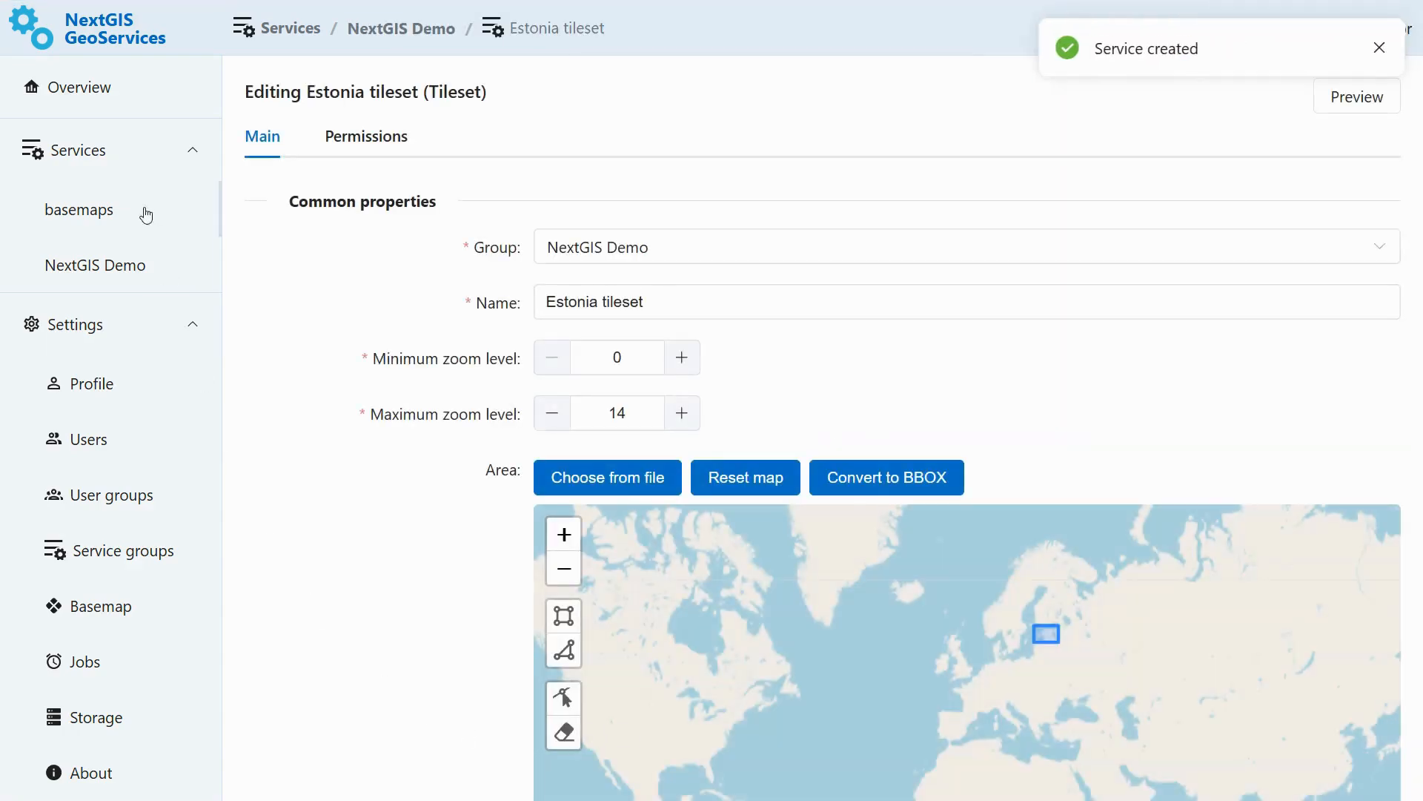
- Open the Estonia tileset service's preview and copy its Raster XYZ URL
left_click(120, 98)
left_click(840, 502)
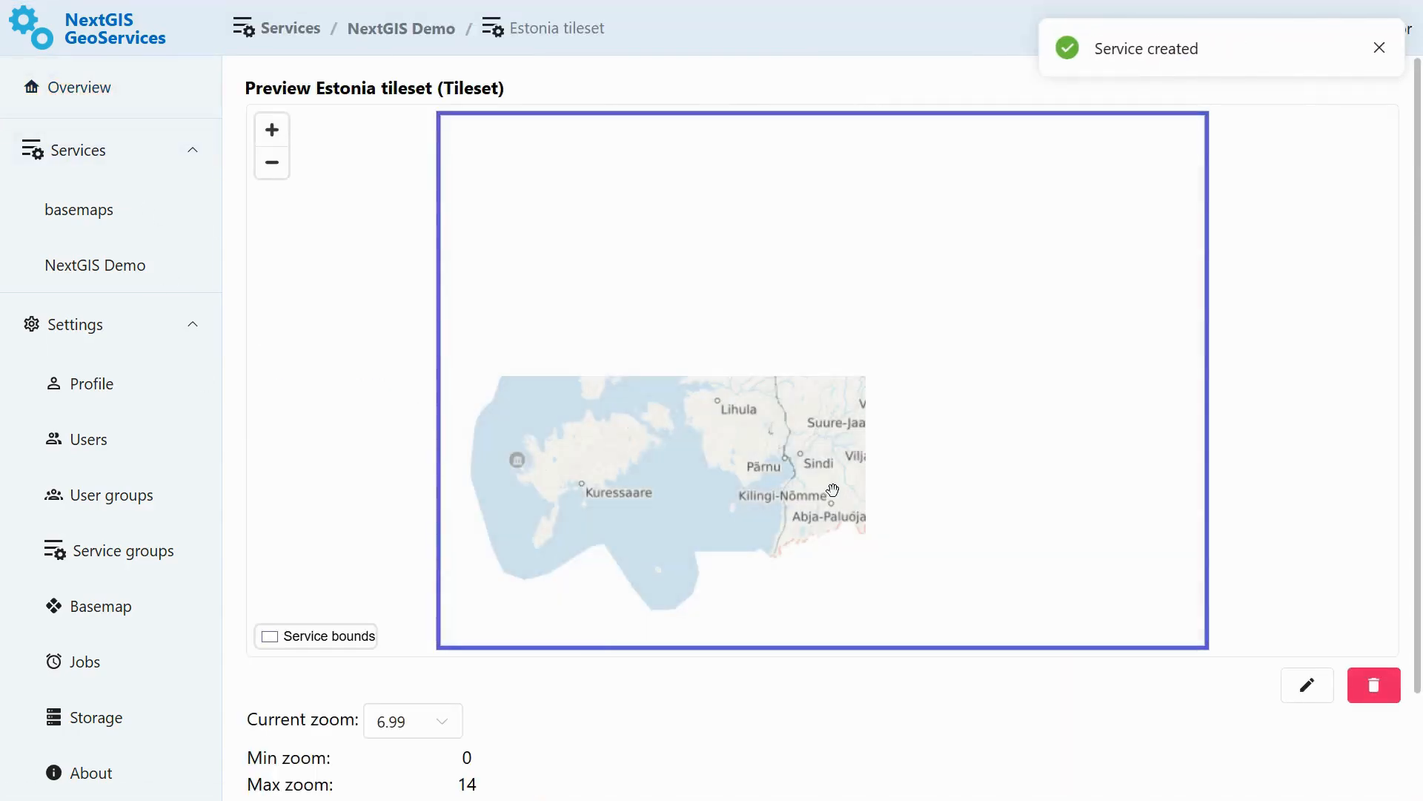
scroll(1408, 210, "down", 2)
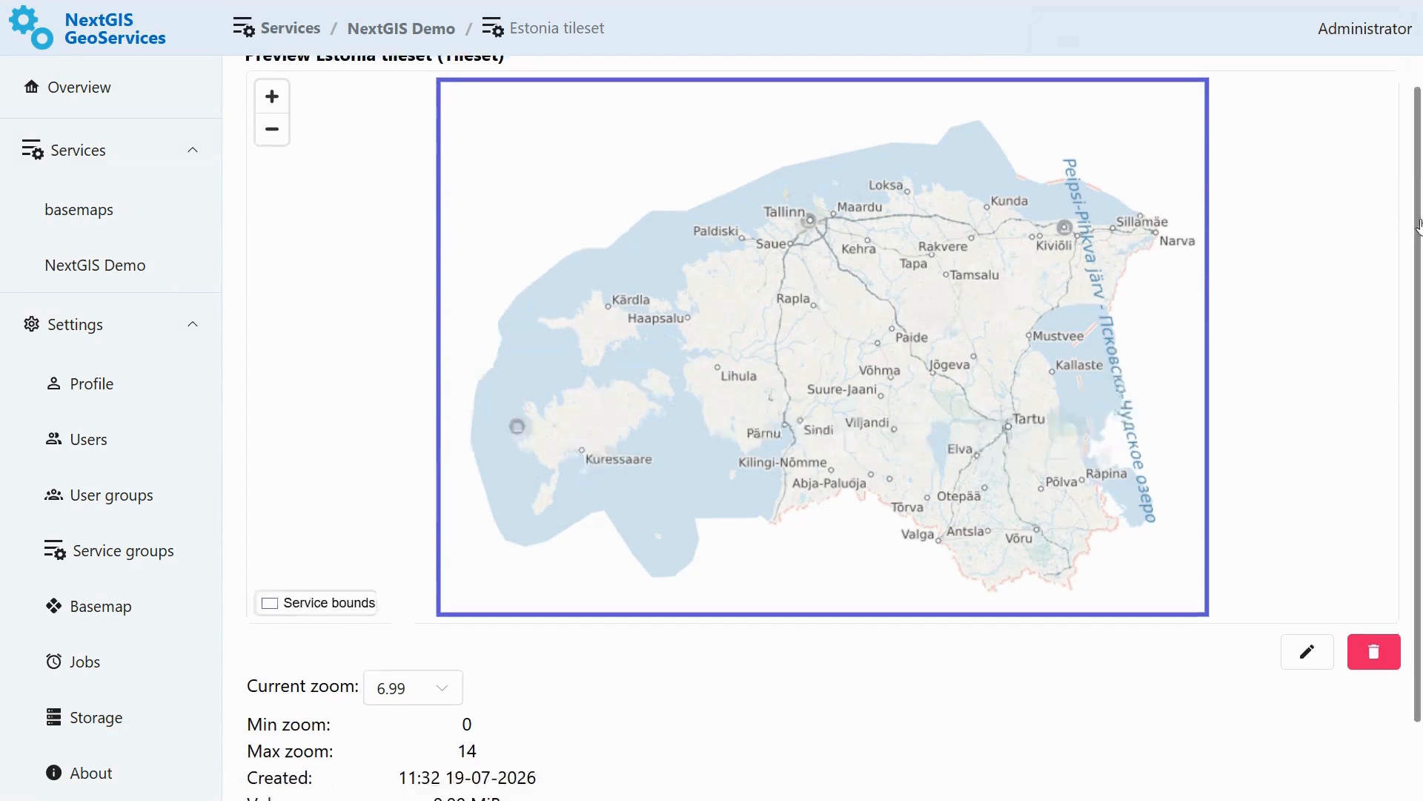
left_click(1114, 754)
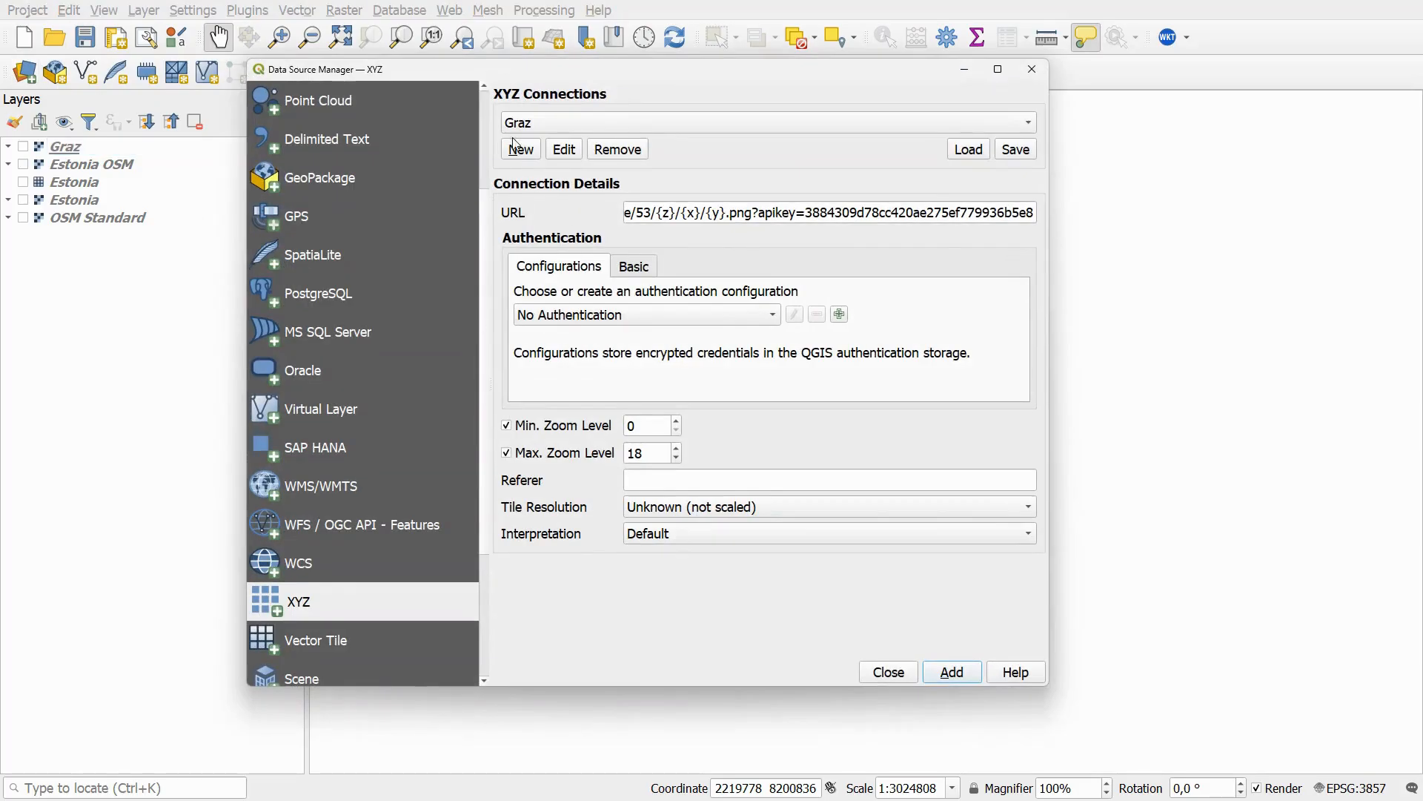
- Add an XYZ connection named Estonia tileset with the copied URL and load it into the map
left_click(518, 147)
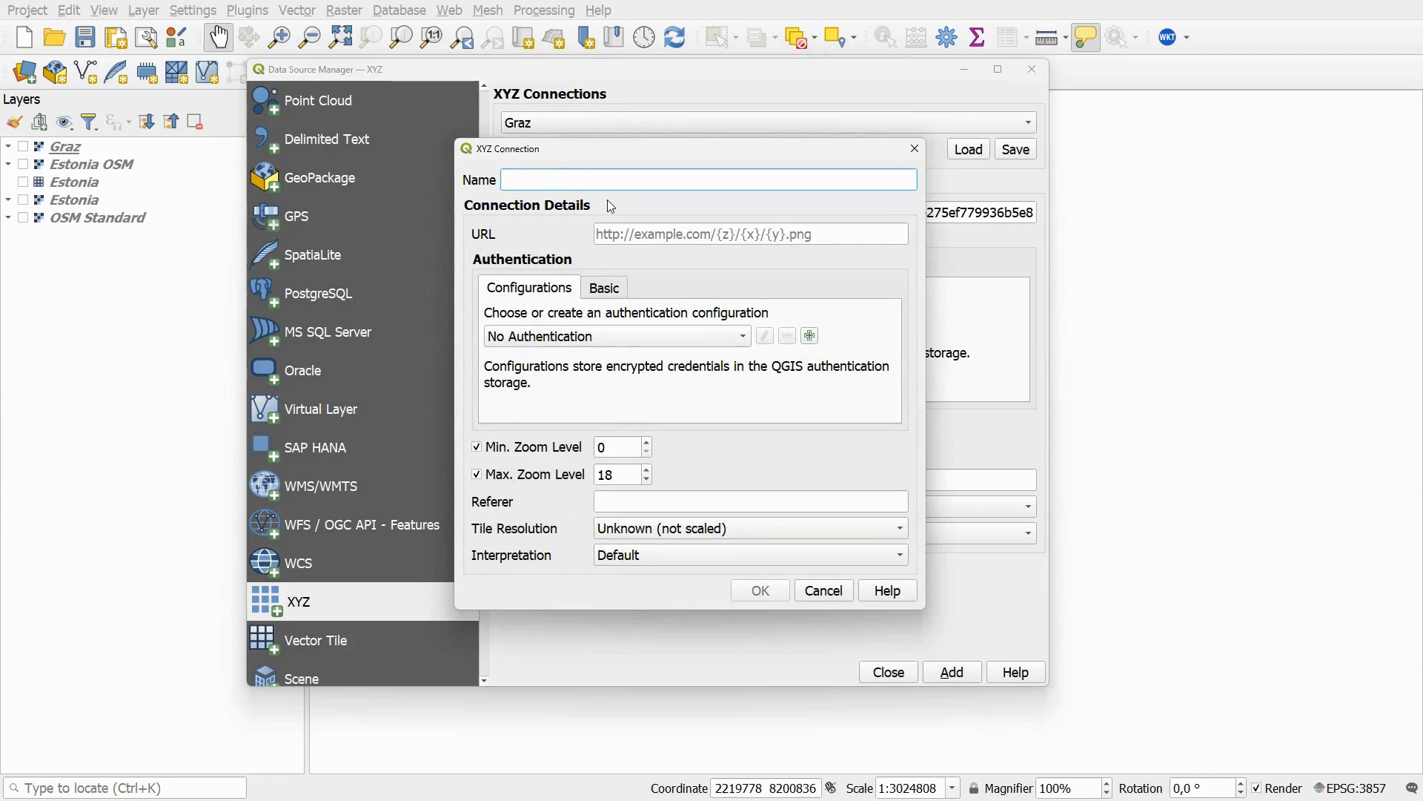
type("Estonia tileset")
left_click(751, 233)
key("ctrl+v")
left_click(761, 590)
left_click(952, 671)
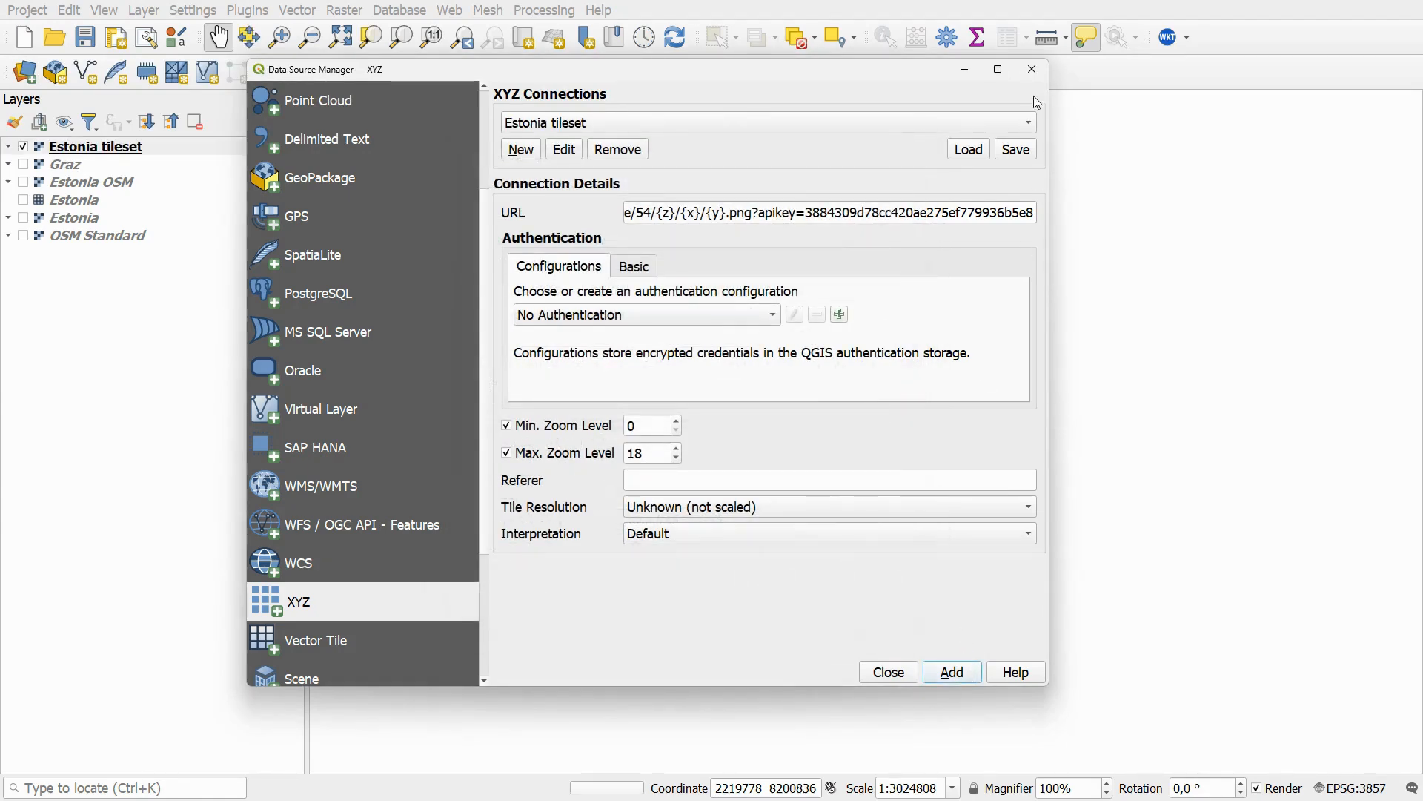
left_click(1031, 69)
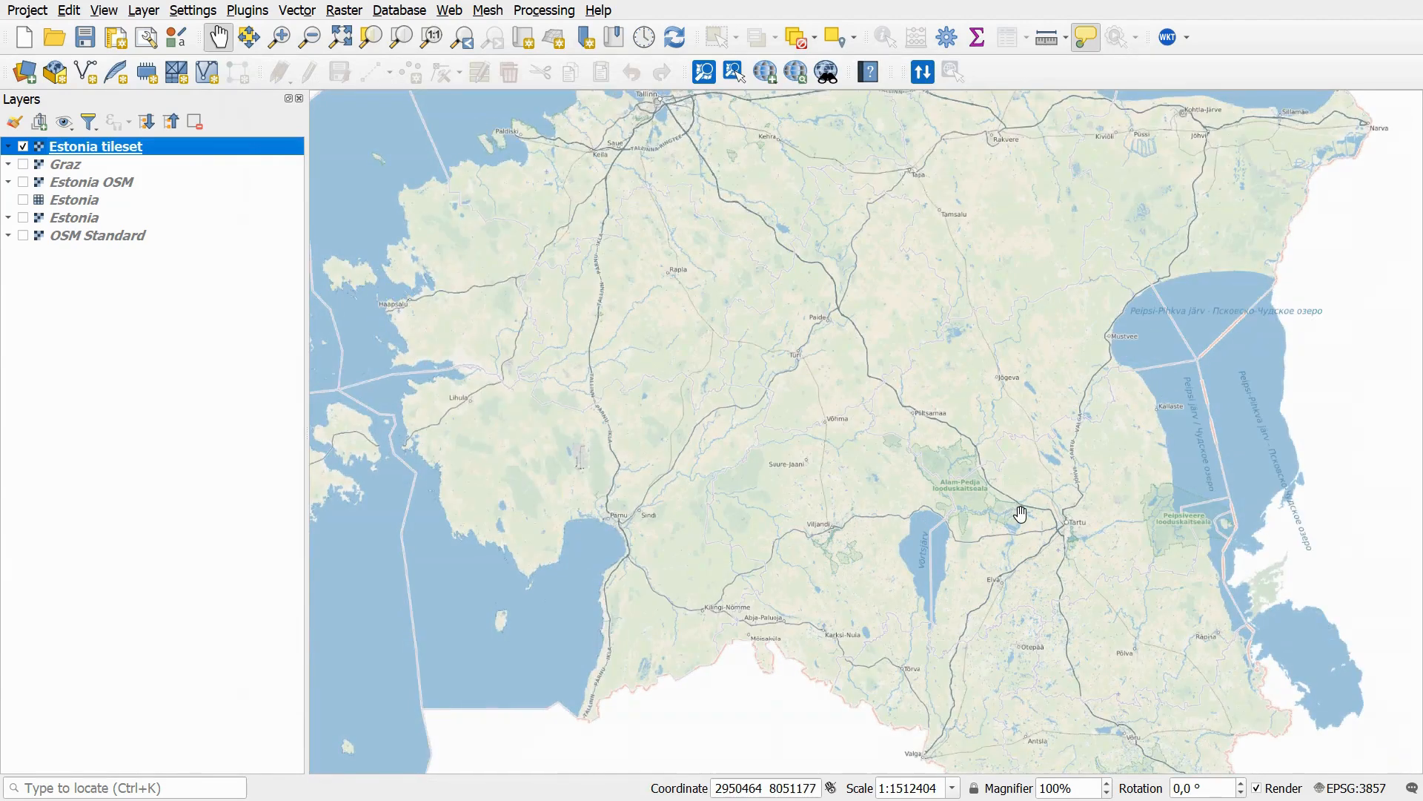
scroll(1007, 504, "up", 1)
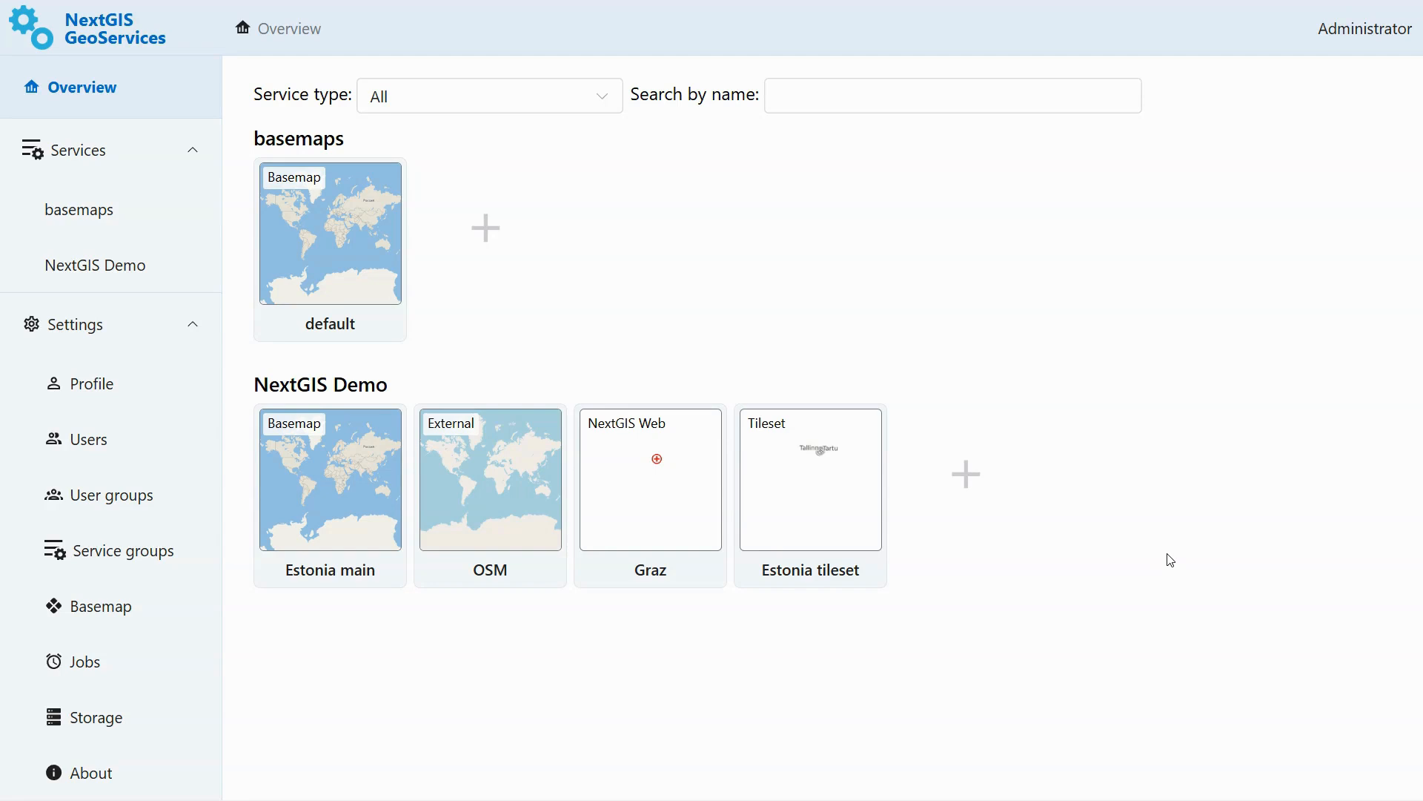
- Open Demo User's API keys and start adding a new key, checking its expiry date
left_click(139, 498)
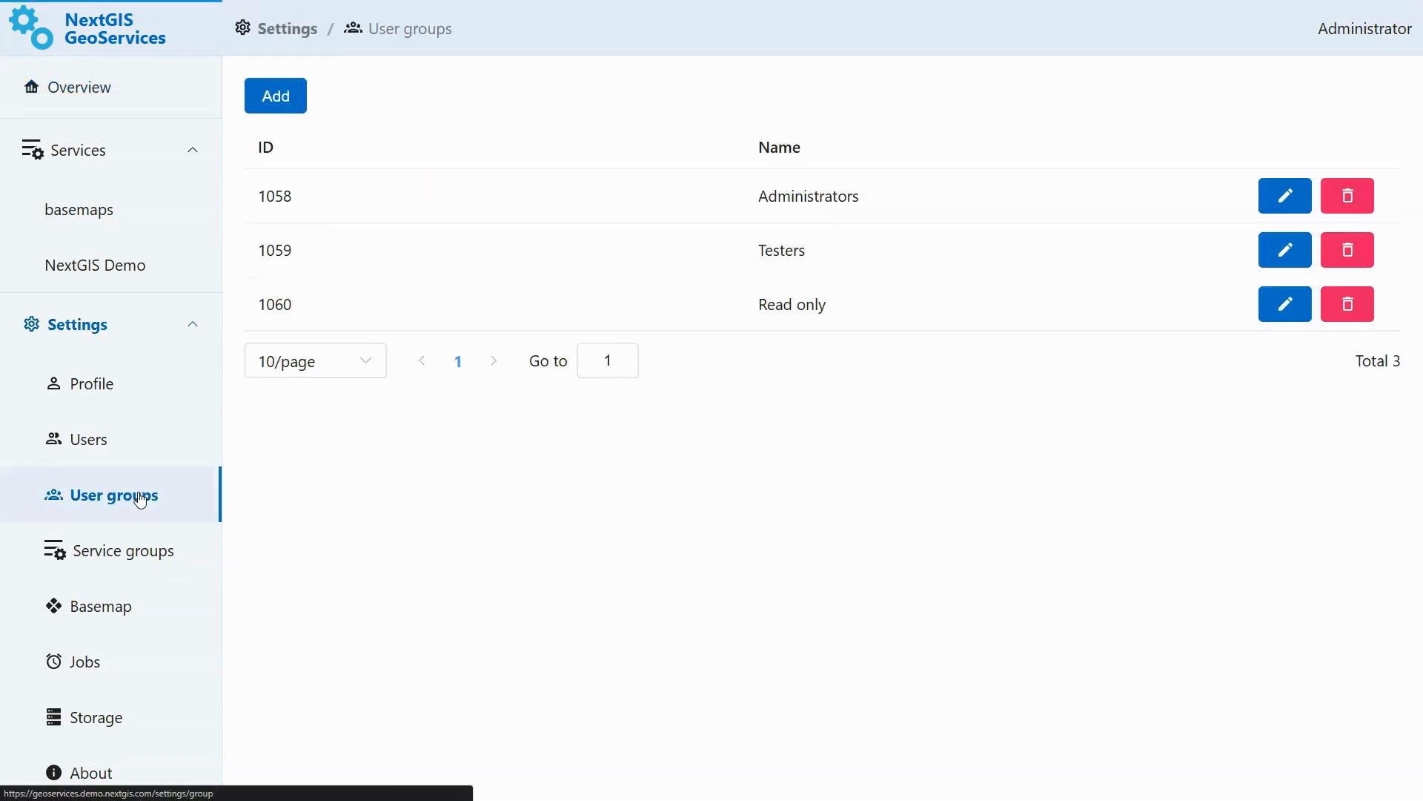
left_click(124, 453)
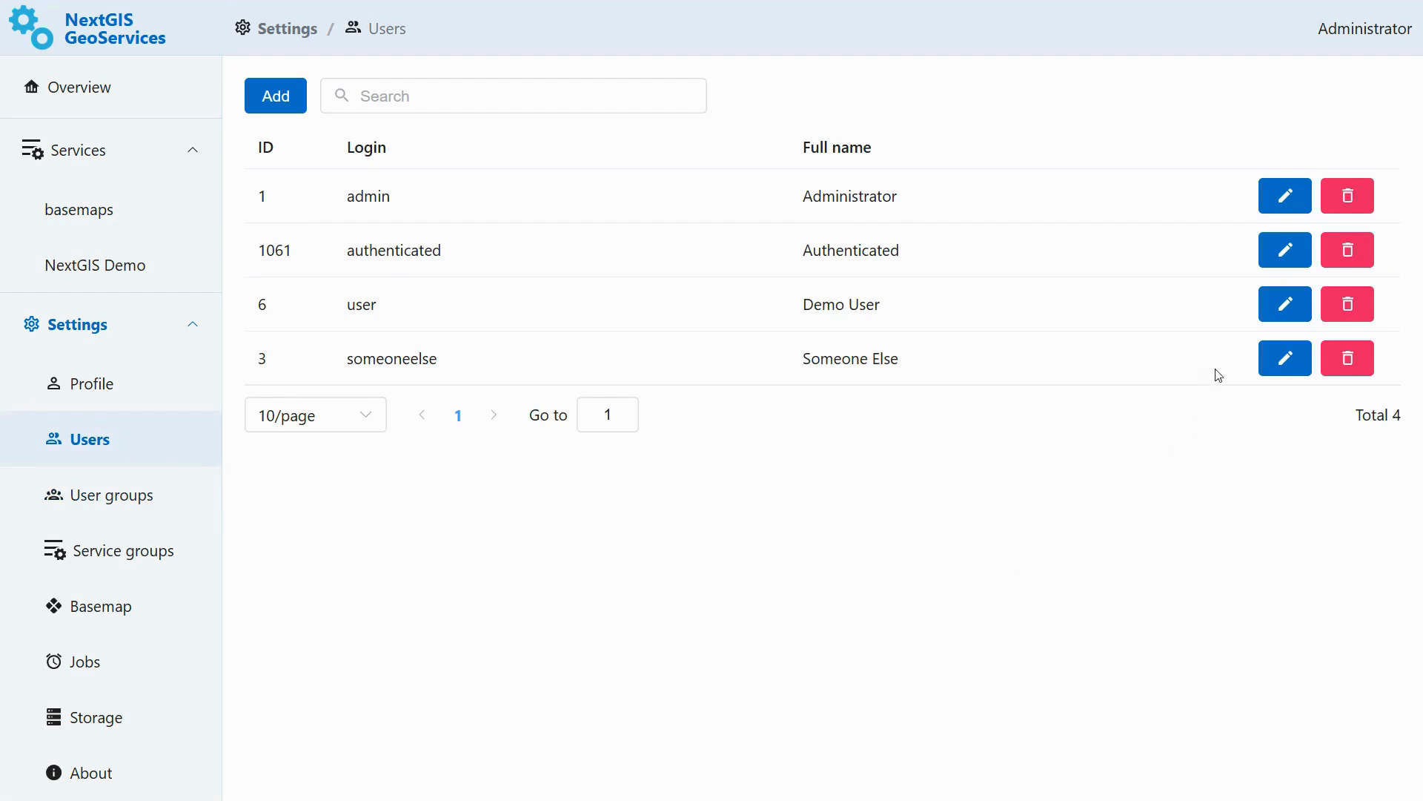
left_click(1290, 304)
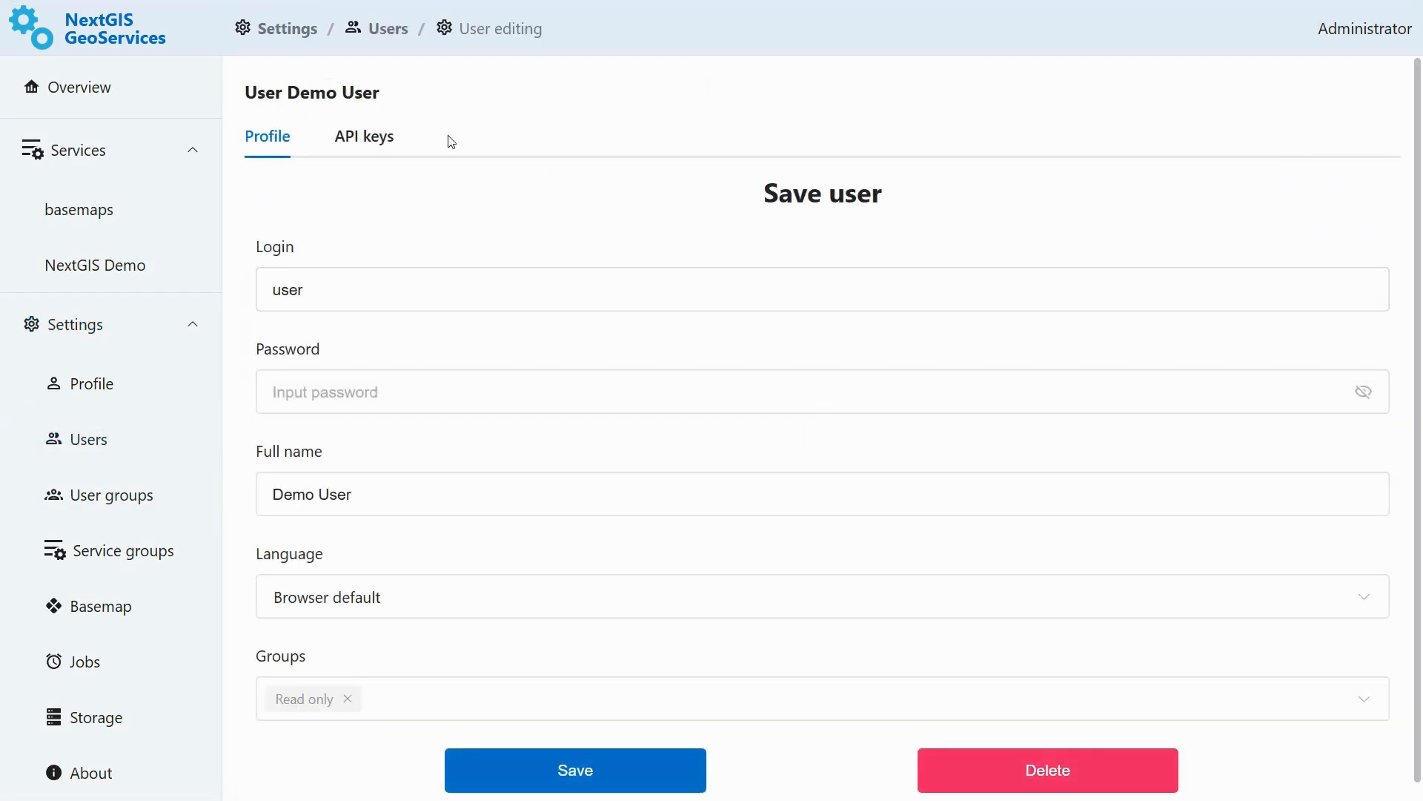
left_click(366, 145)
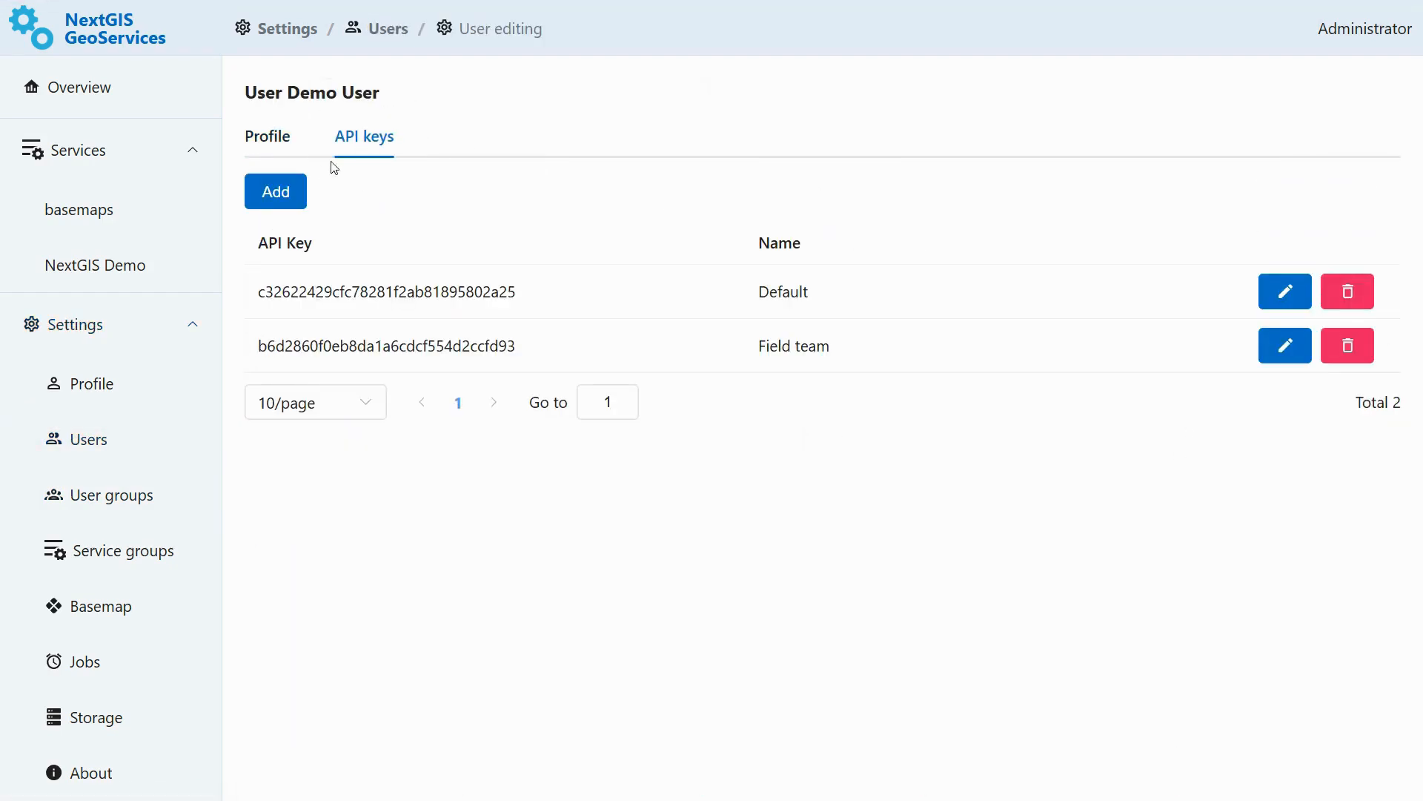
left_click(298, 189)
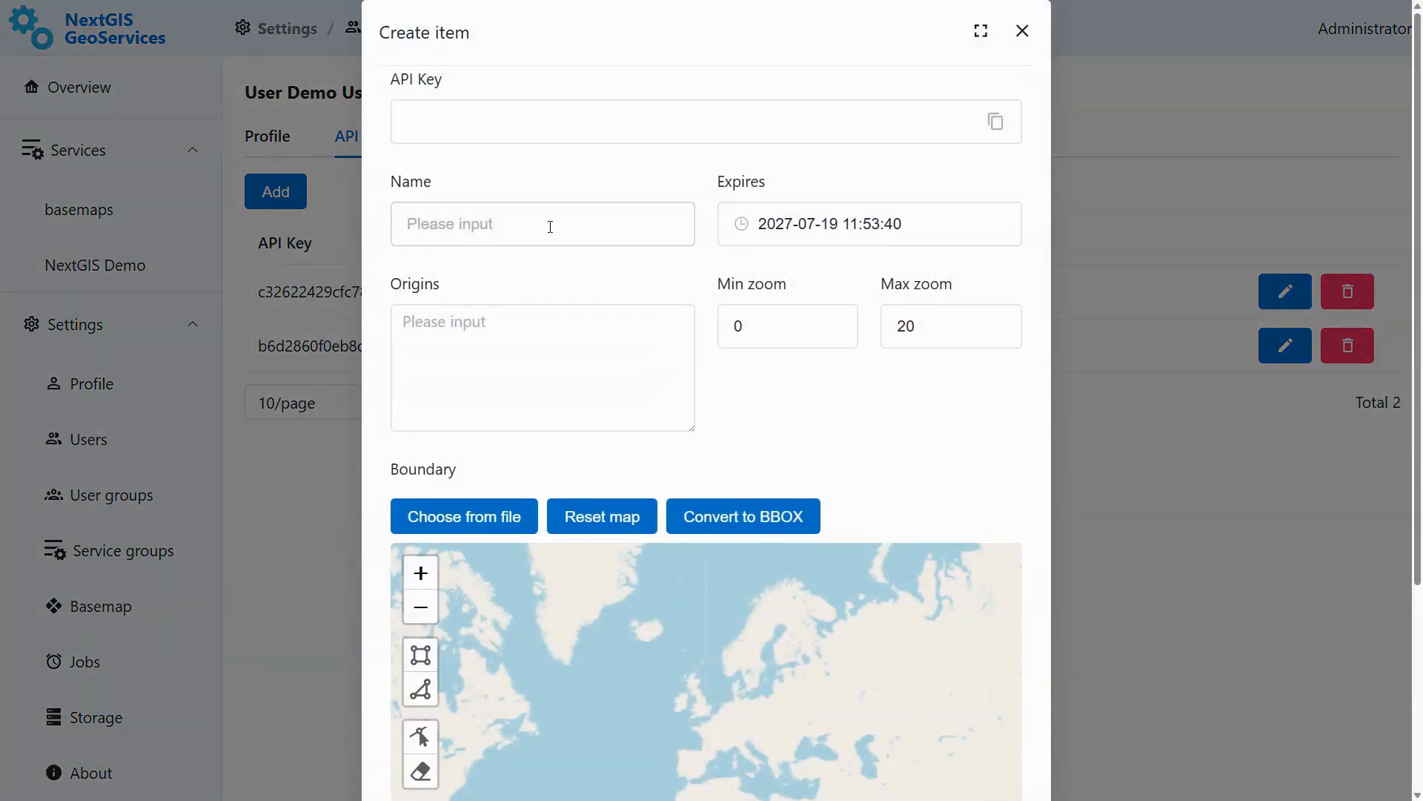
left_click(933, 234)
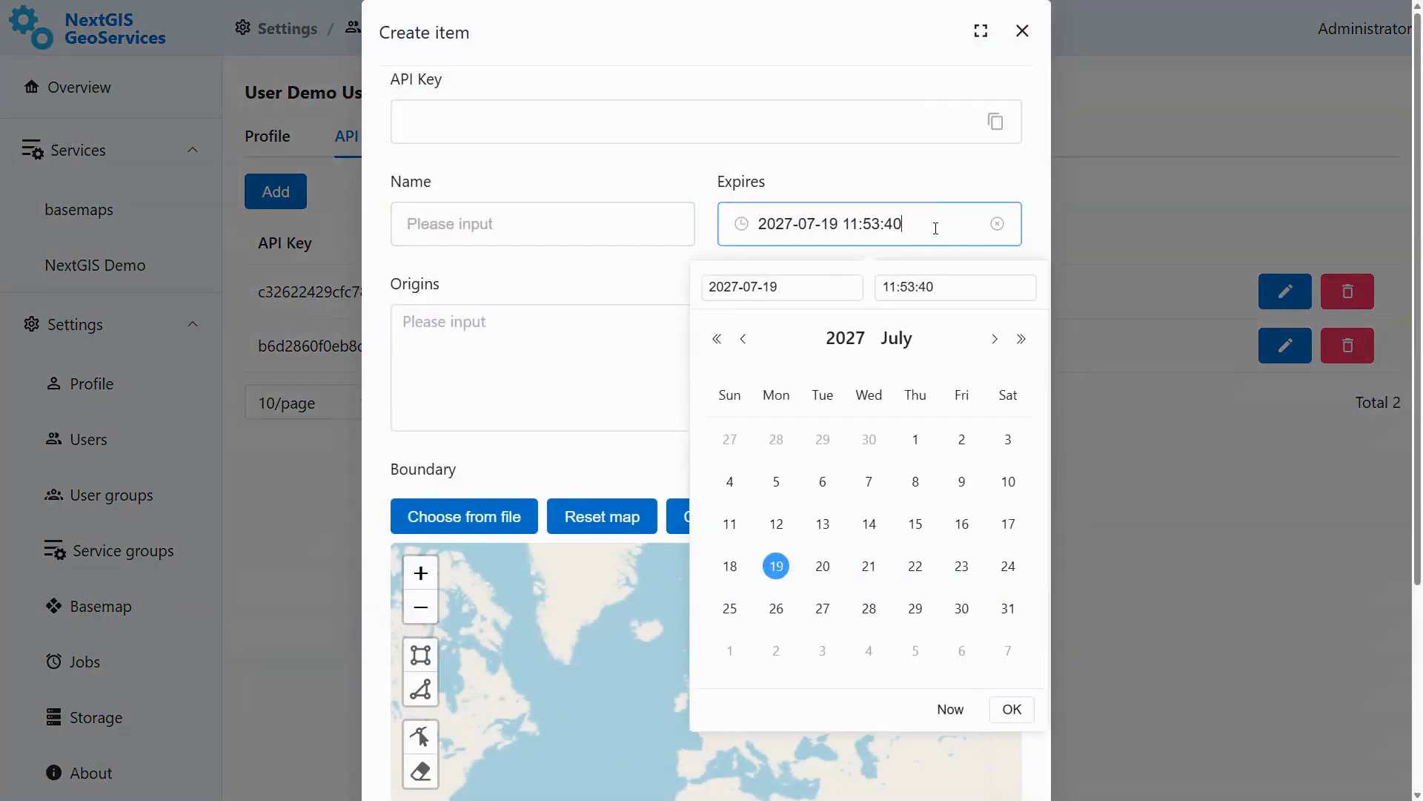
left_click(931, 180)
- Draw a small rectangular boundary over central Europe for the new API key
scroll(889, 393, "down", 3)
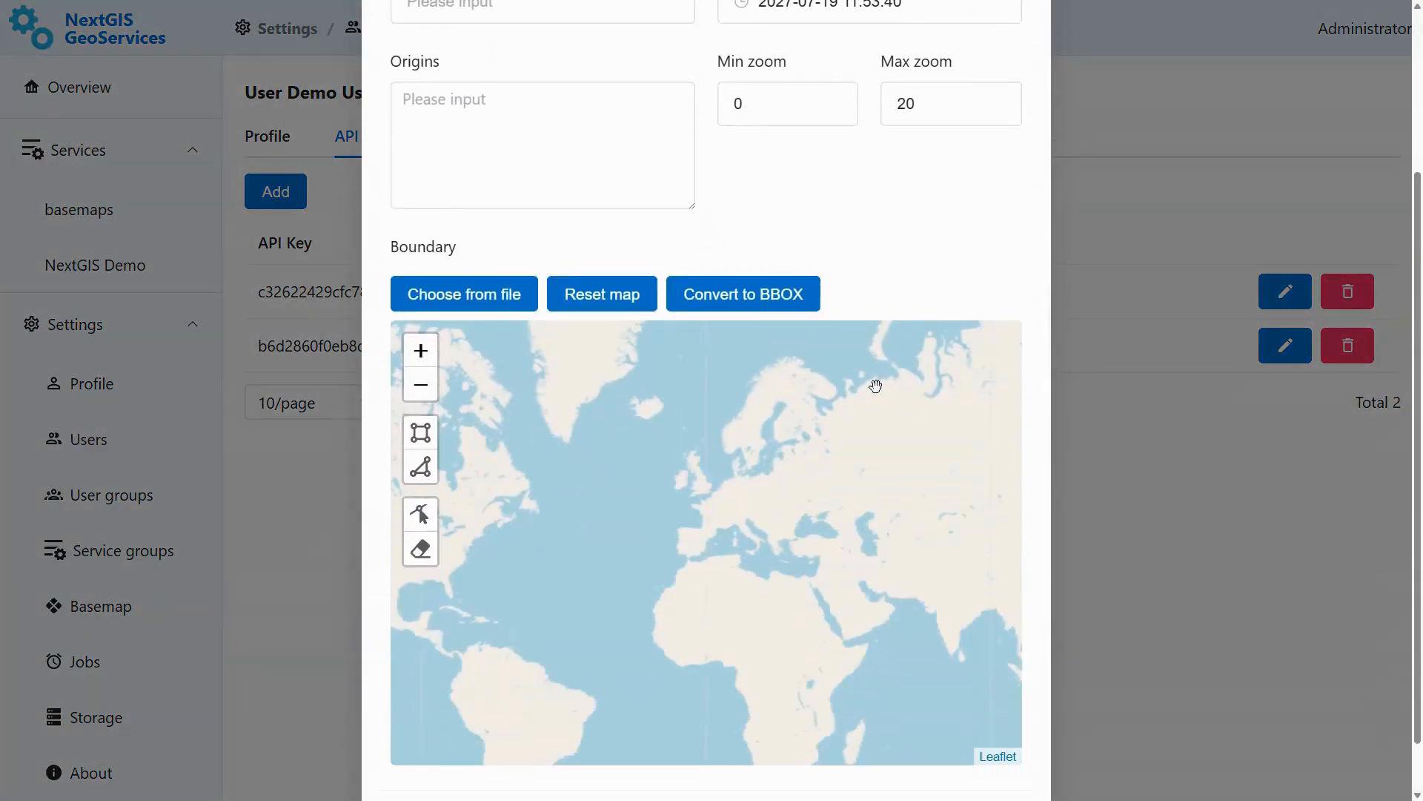
left_click(420, 433)
left_click(724, 480)
left_click(766, 512)
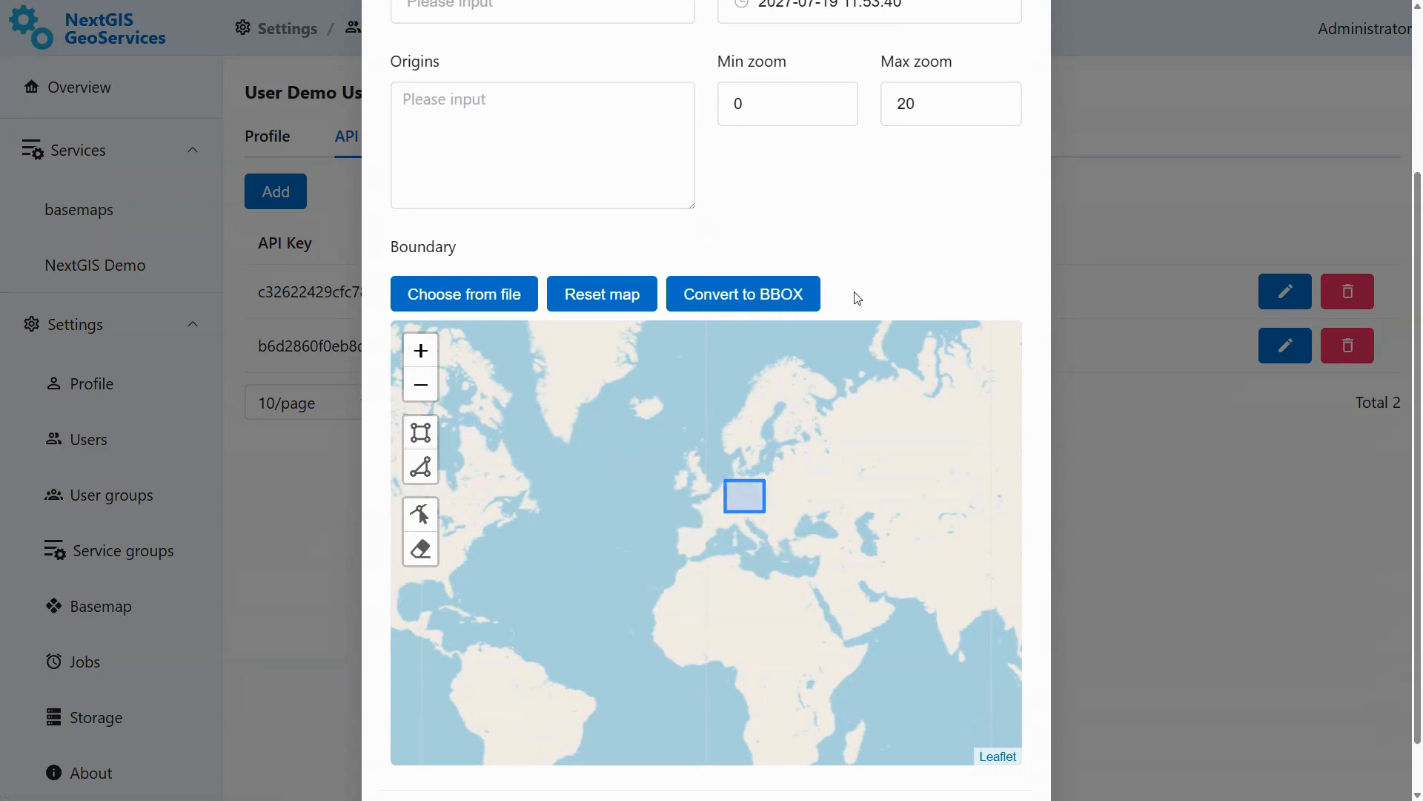
scroll(896, 245, "up", 3)
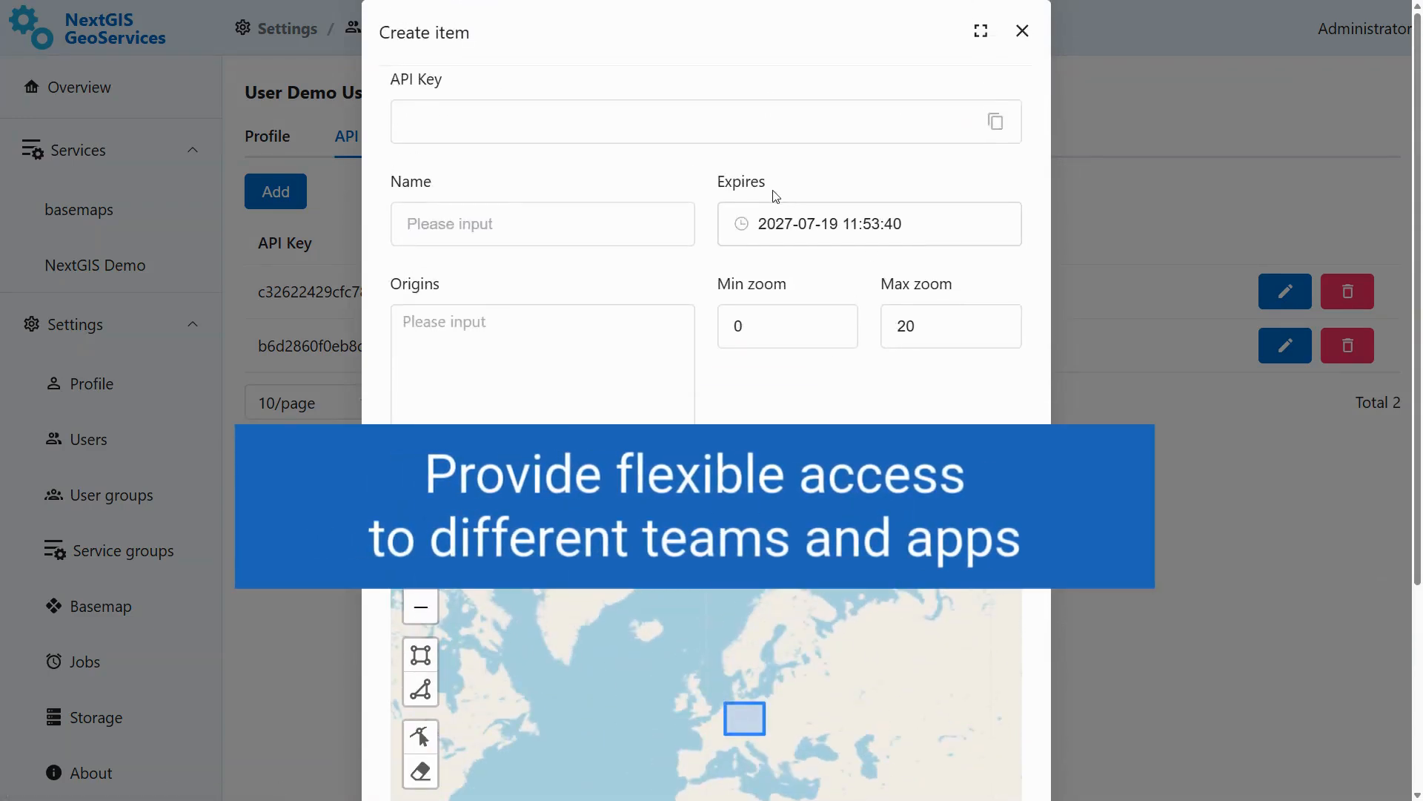
scroll(978, 378, "down", 4)
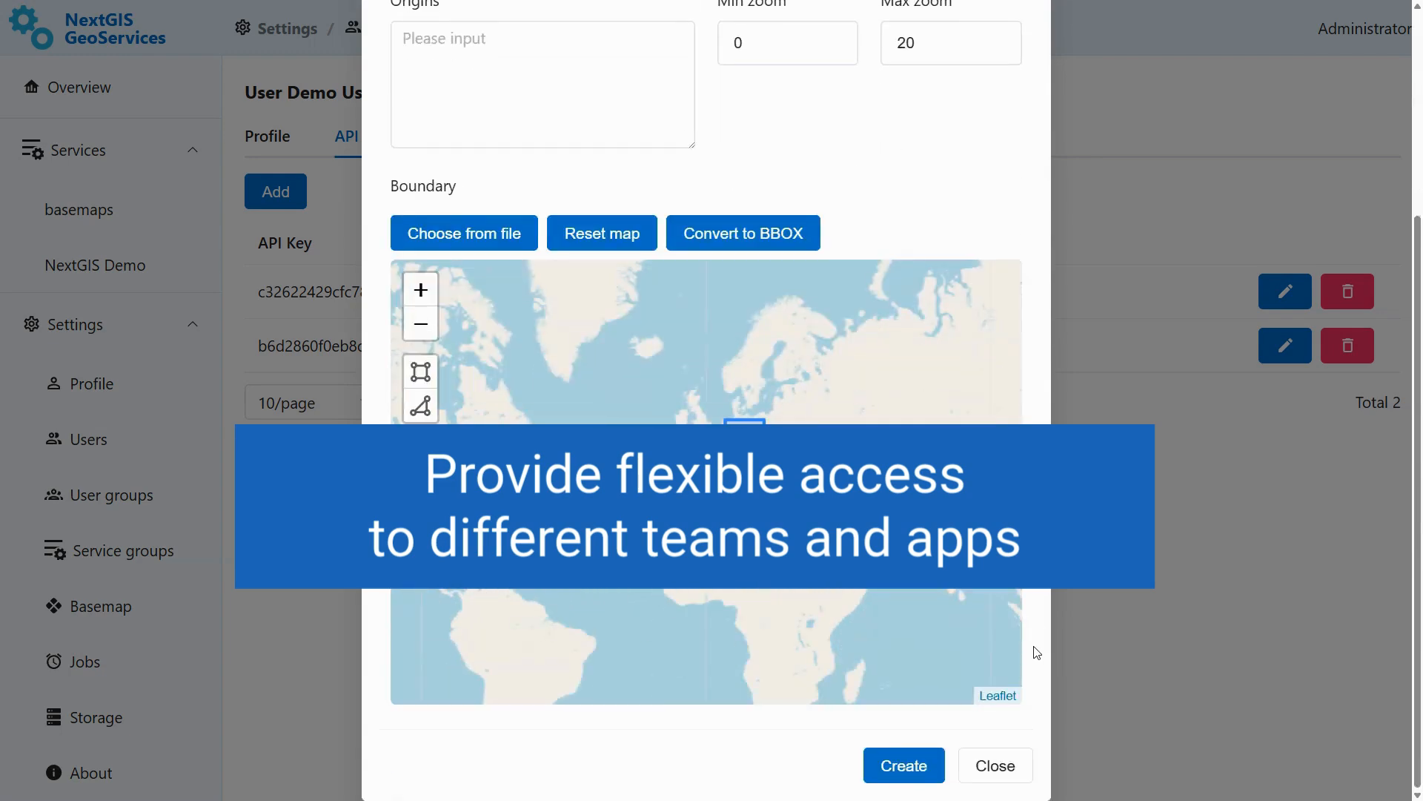
scroll(1037, 652, "up", 4)
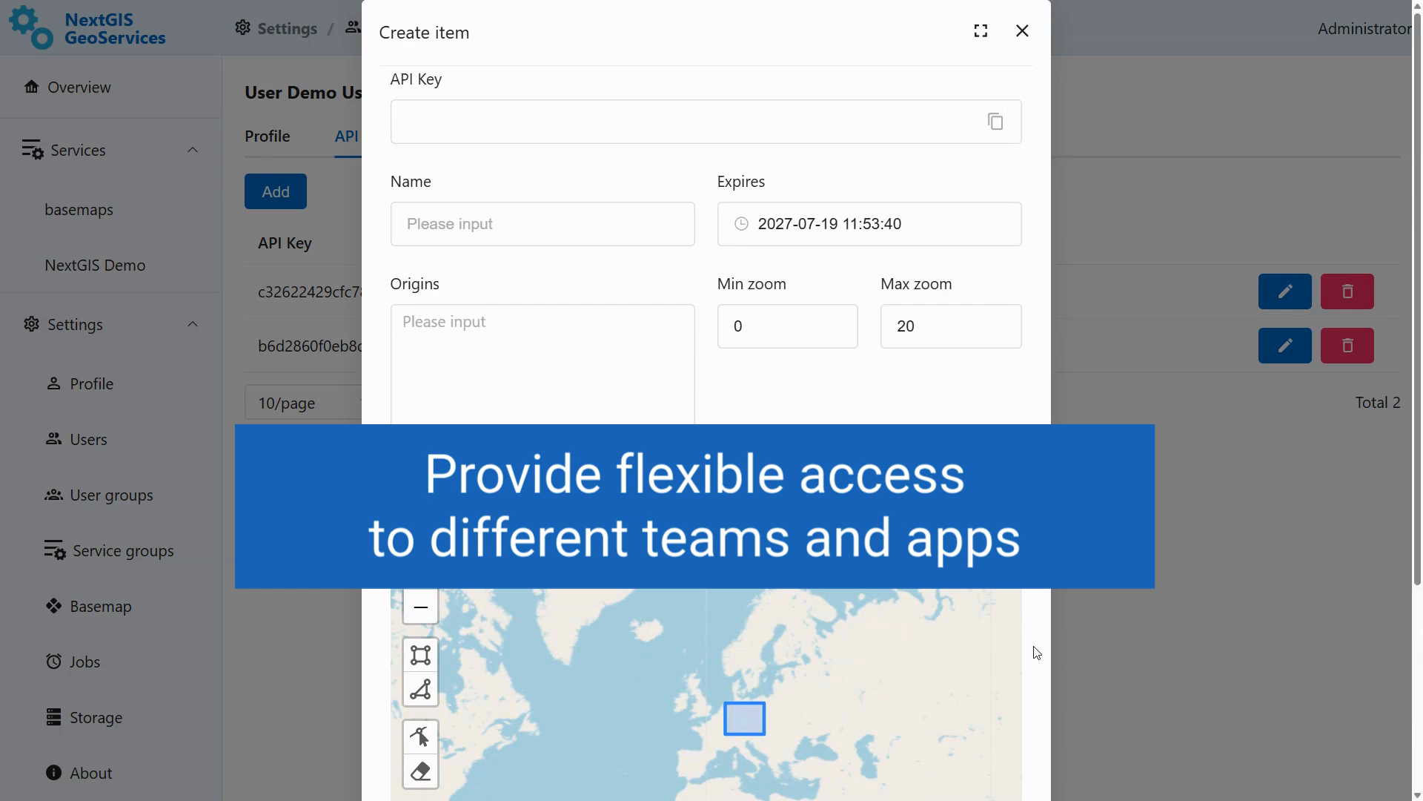